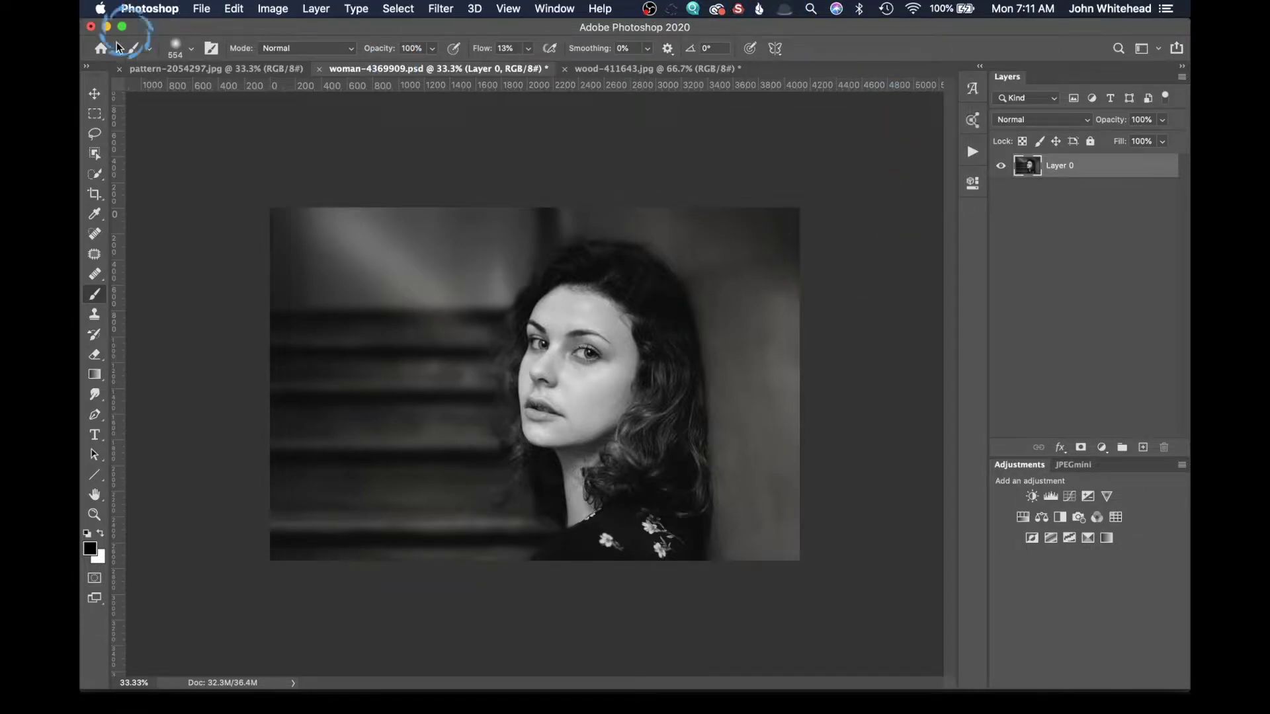
# View the open frost pattern and wood texture images.
pyautogui.click(202, 68)
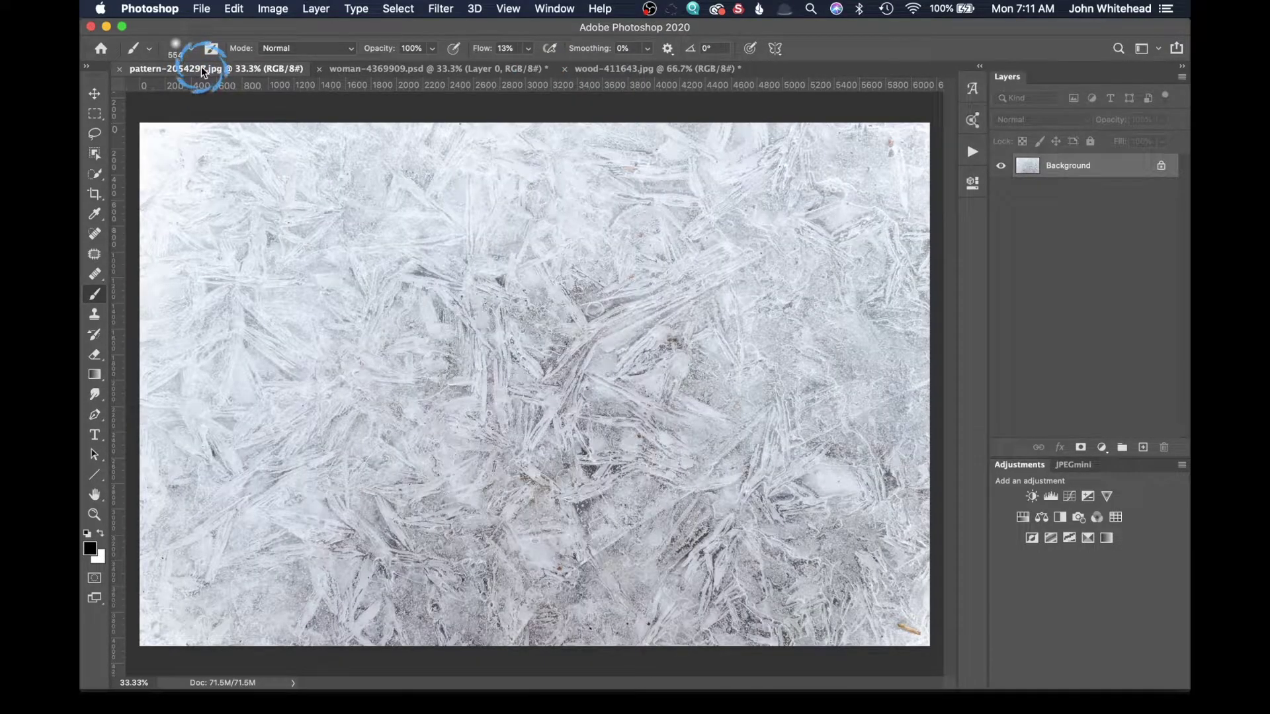
pyautogui.click(678, 69)
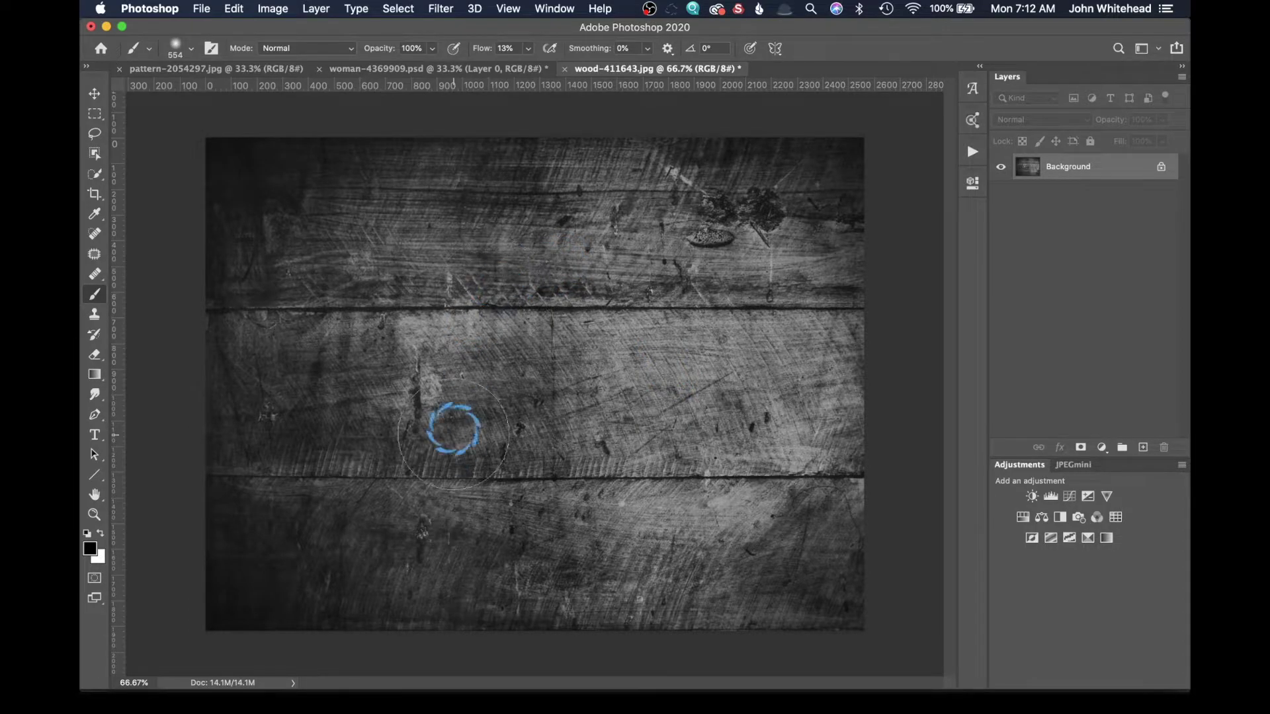
pyautogui.click(244, 70)
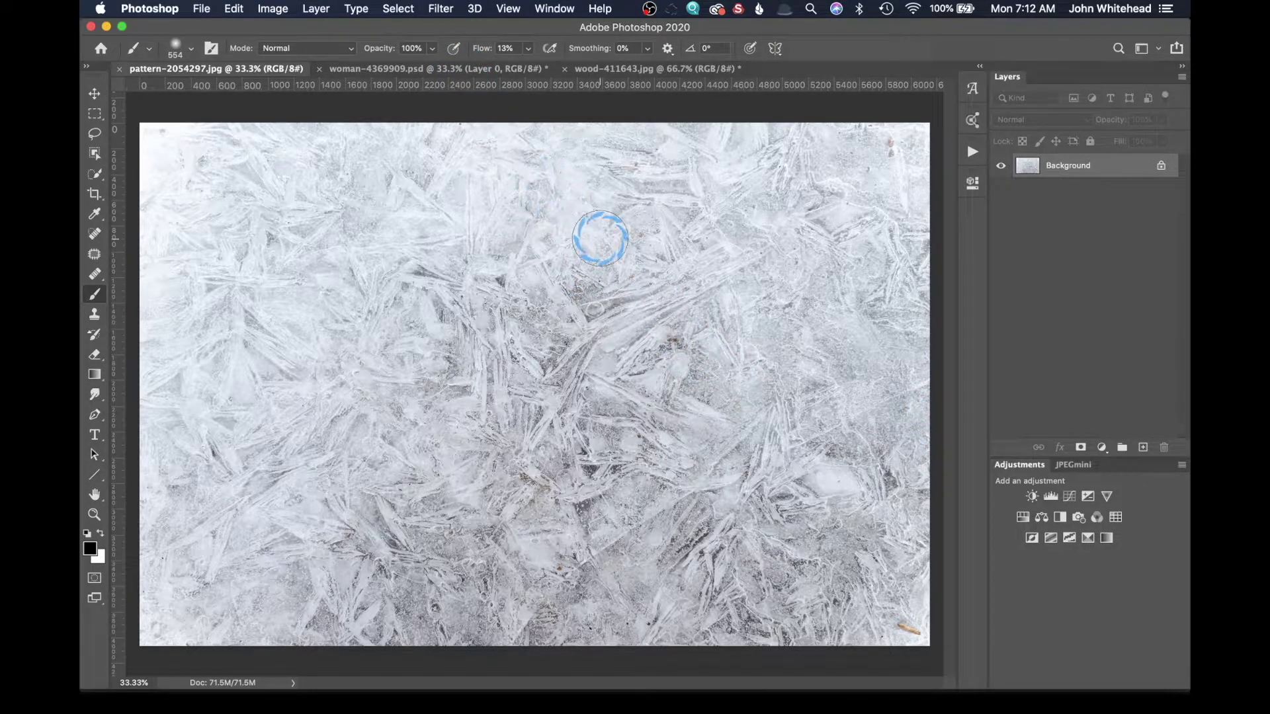
pyautogui.click(200, 8)
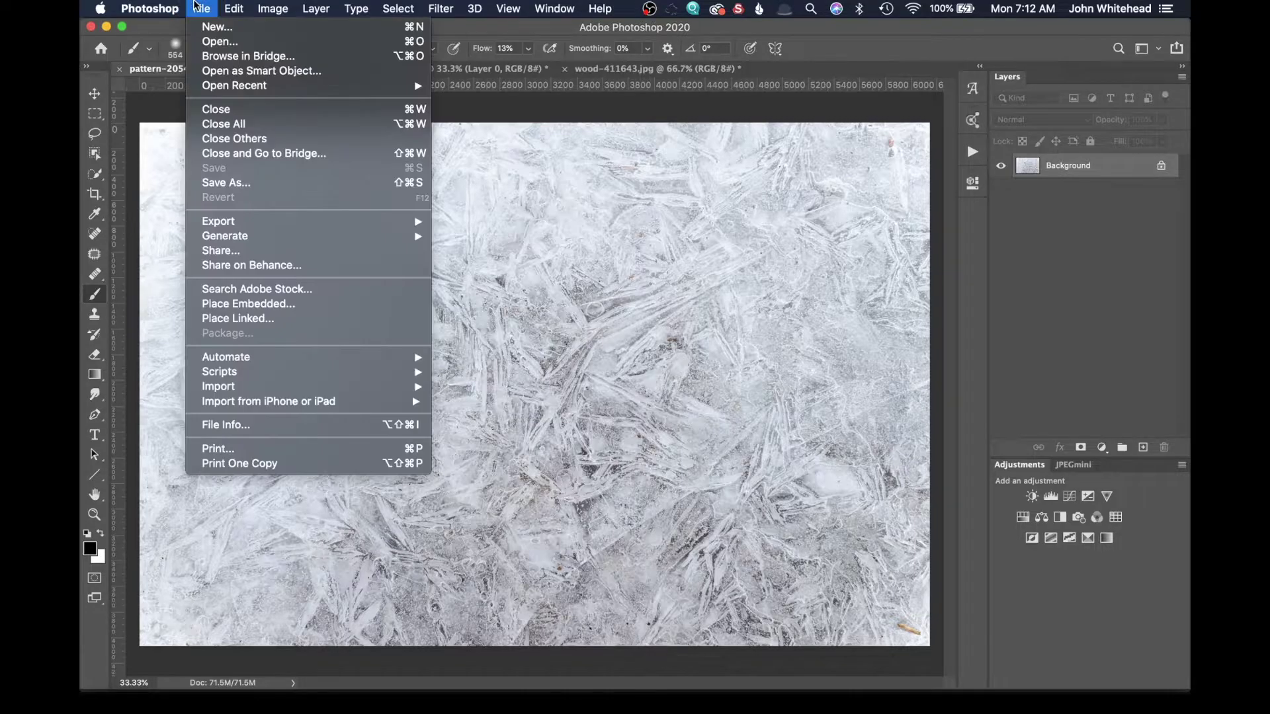
pyautogui.click(267, 372)
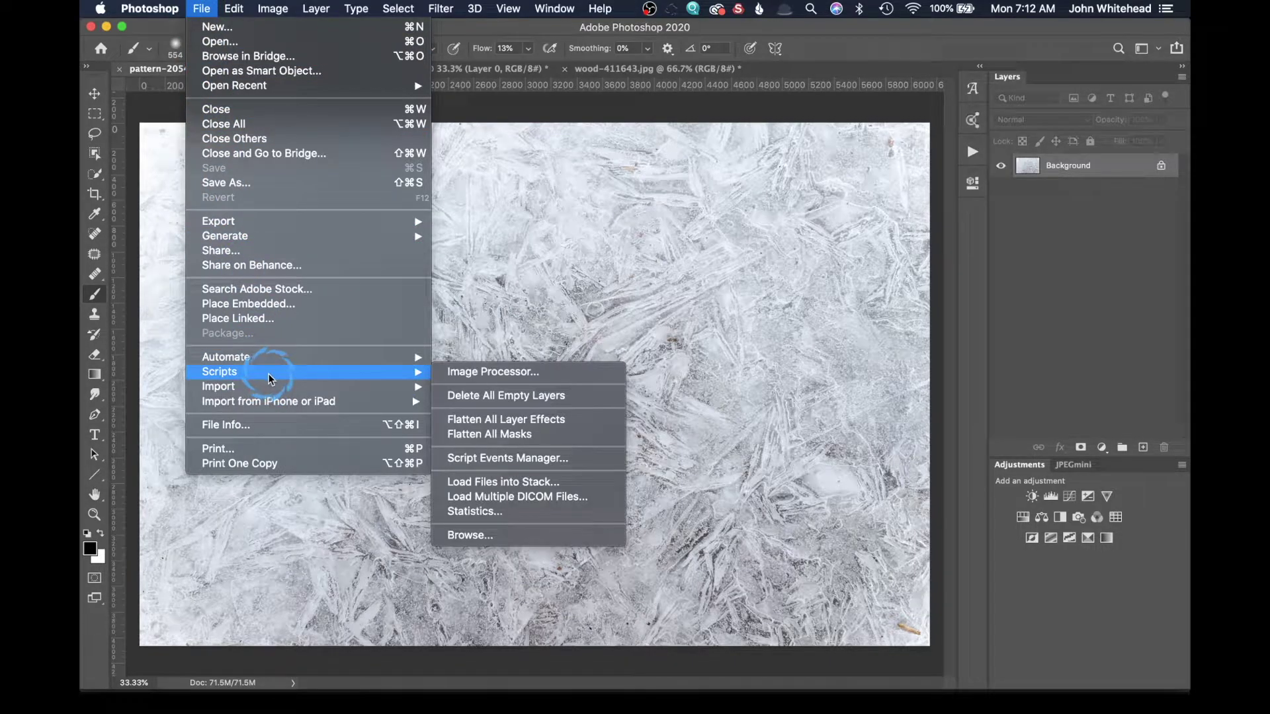
pyautogui.click(514, 480)
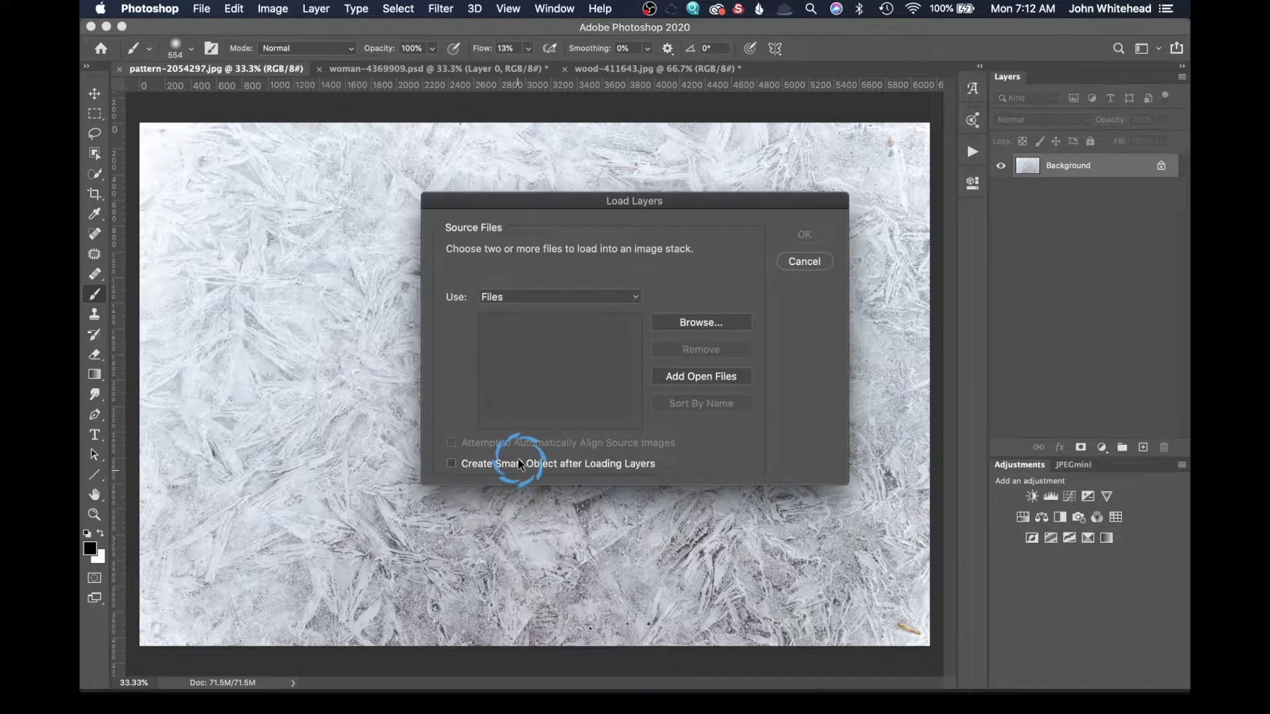
pyautogui.click(703, 376)
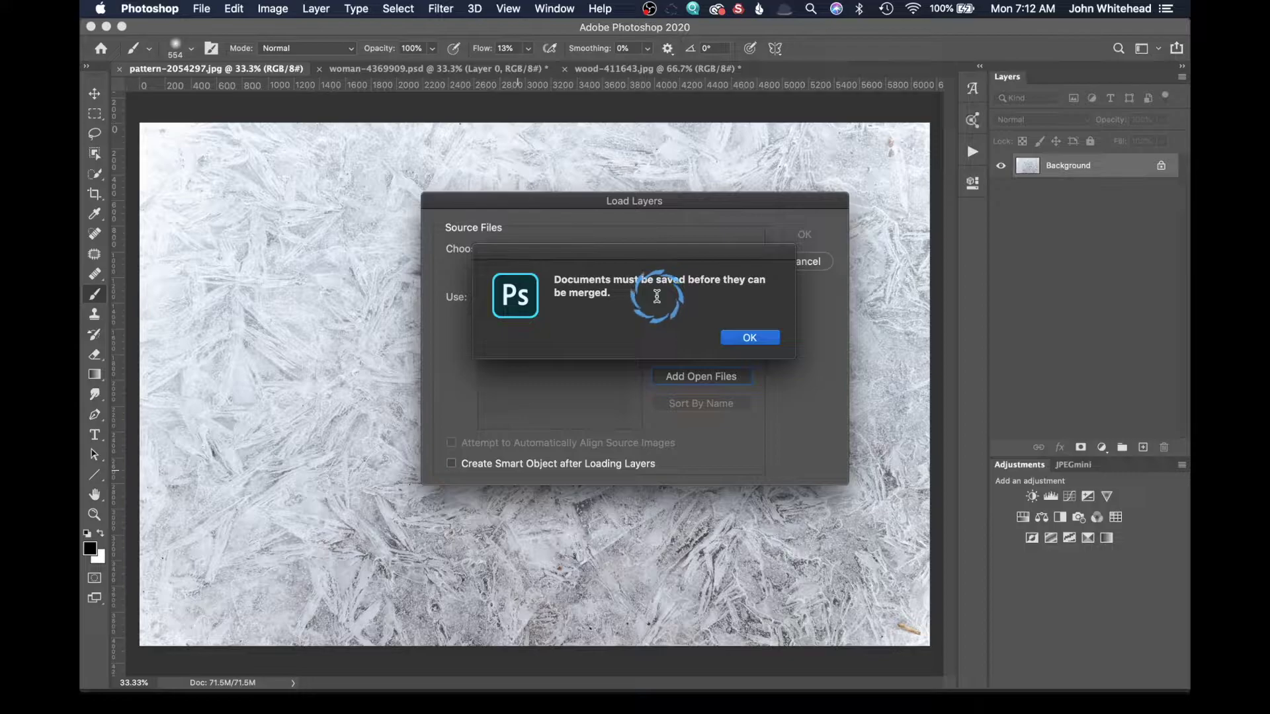
pyautogui.click(760, 339)
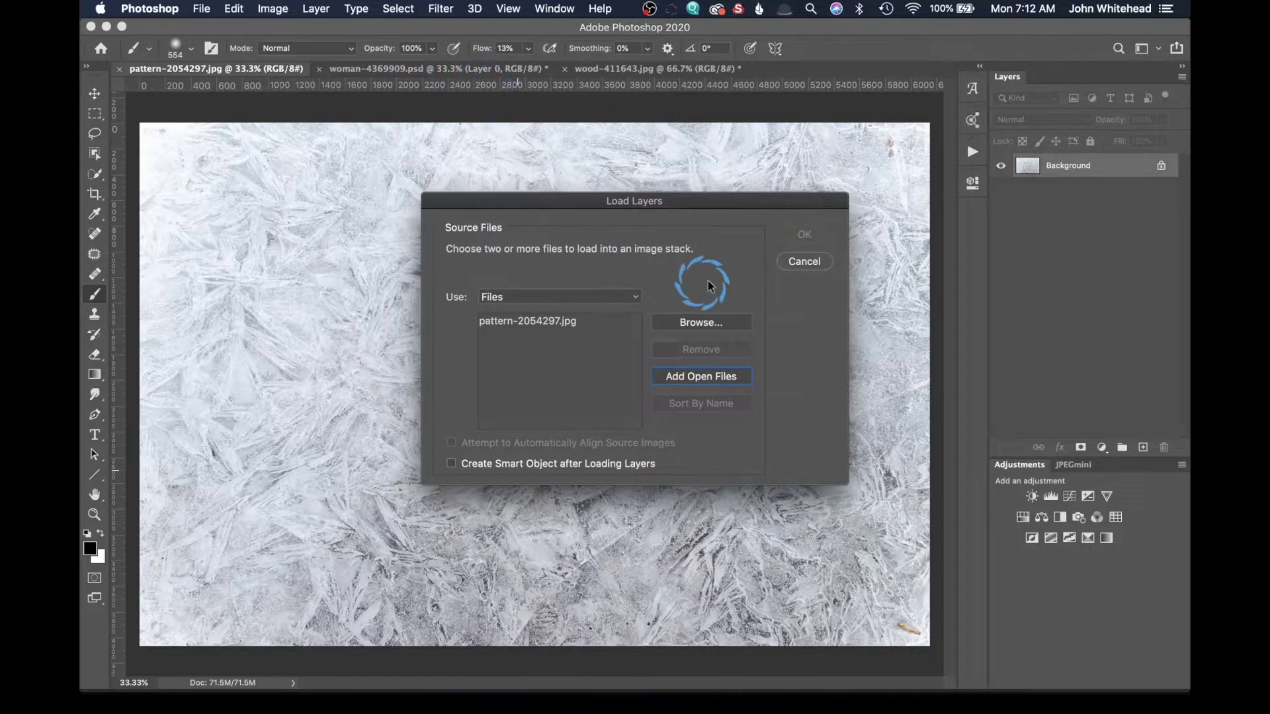
pyautogui.click(793, 264)
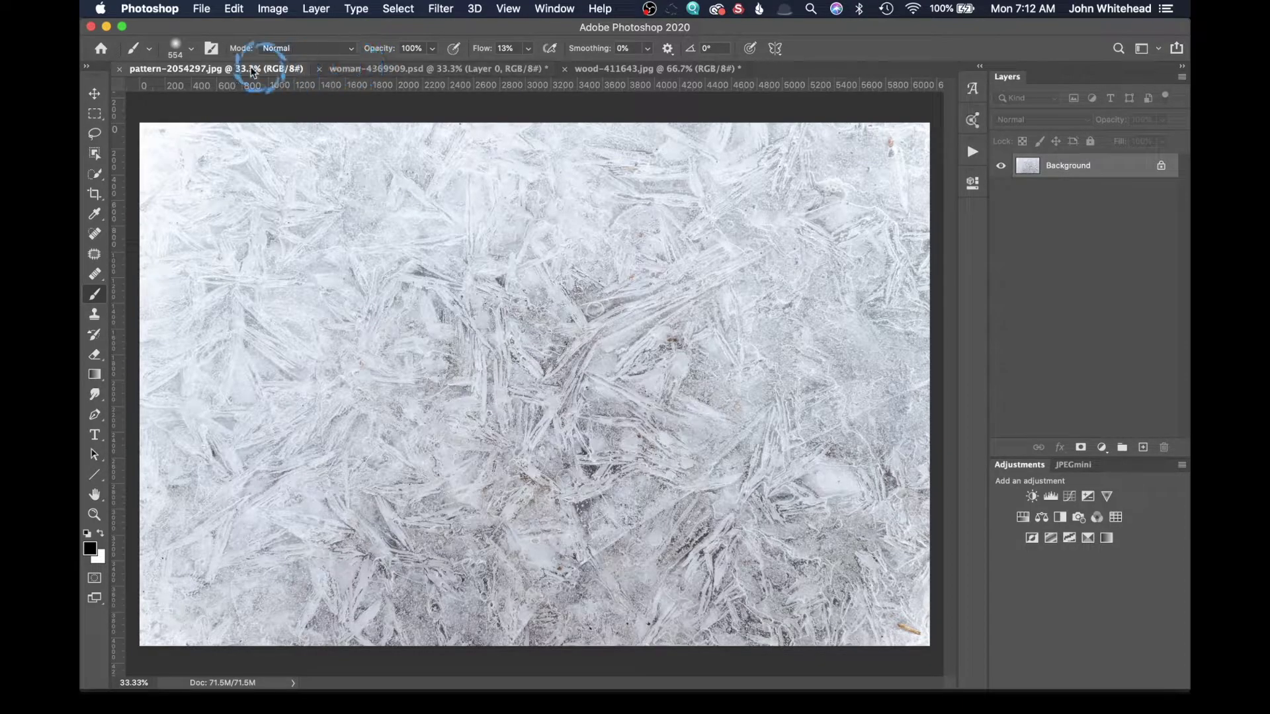
# Save woman-4369909.psd and wood-411643.jpg, using JPEG quality 12 (Maximum) and the Progressive format for the wood image.
pyautogui.click(397, 71)
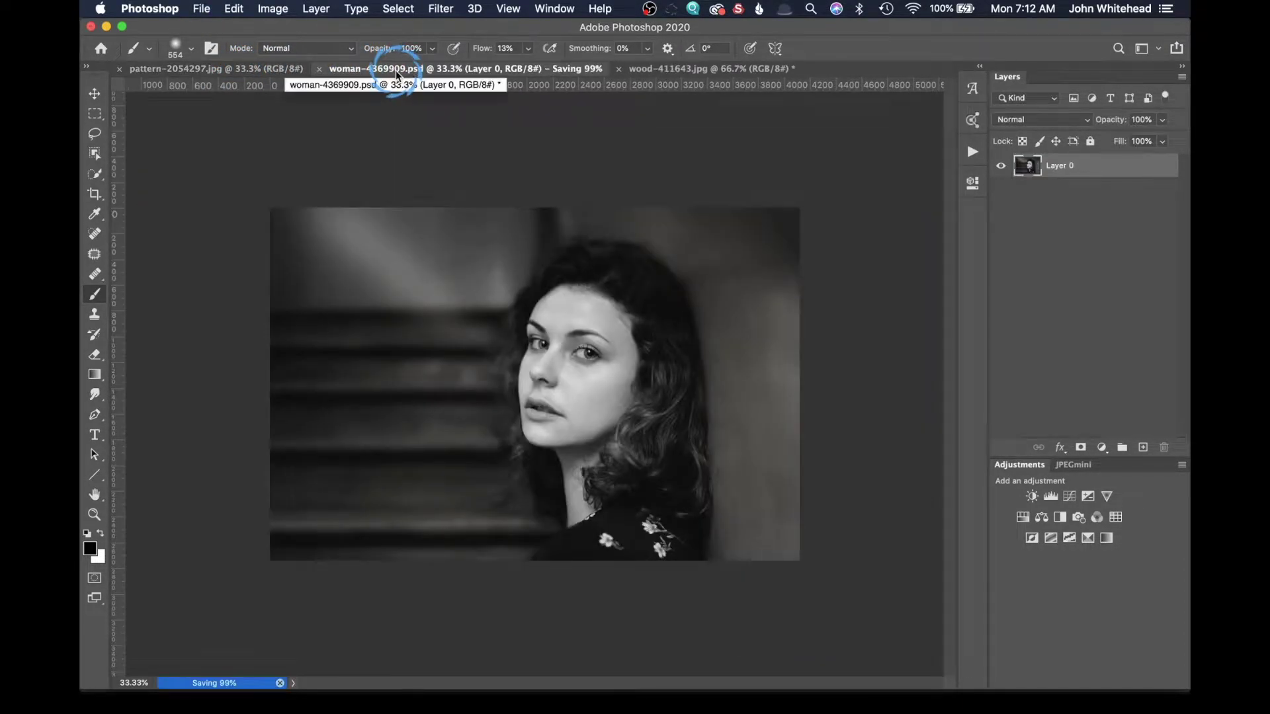
pyautogui.click(597, 69)
pyautogui.press('super+s')
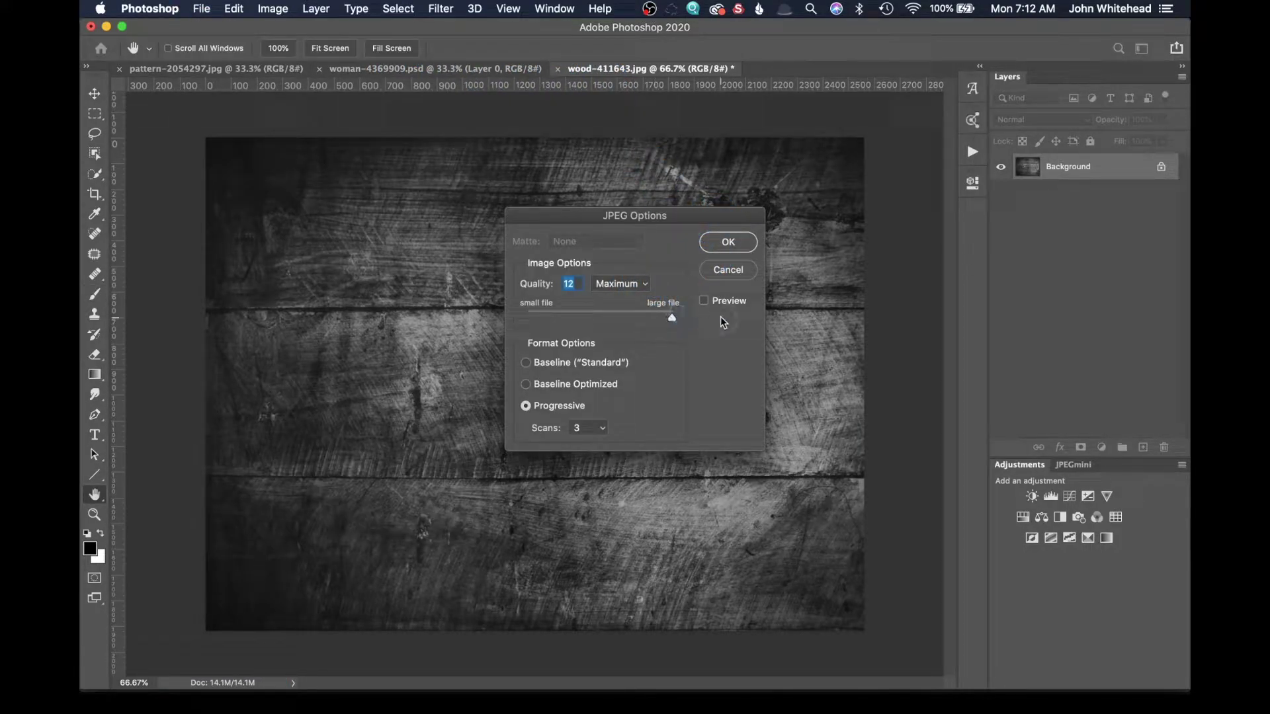
pyautogui.click(728, 242)
pyautogui.press('b')
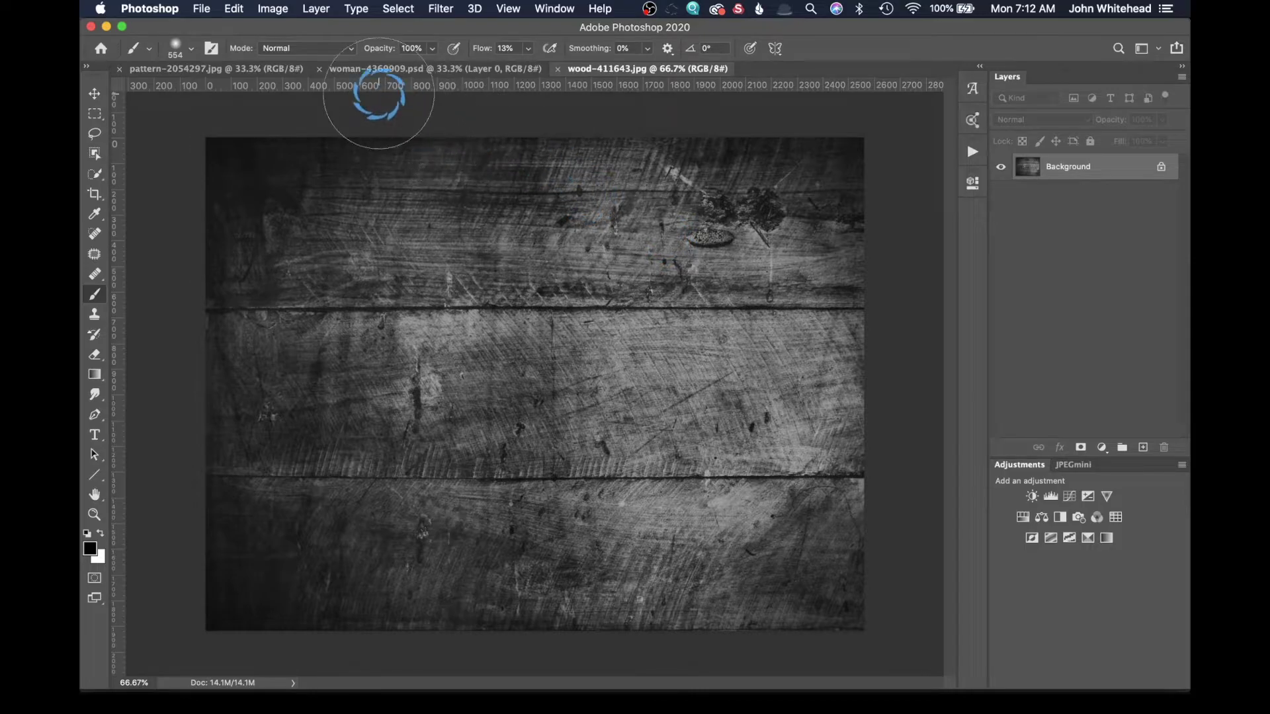
# Load the three open files into a single layered document with the Load Files into Stack script.
pyautogui.click(201, 7)
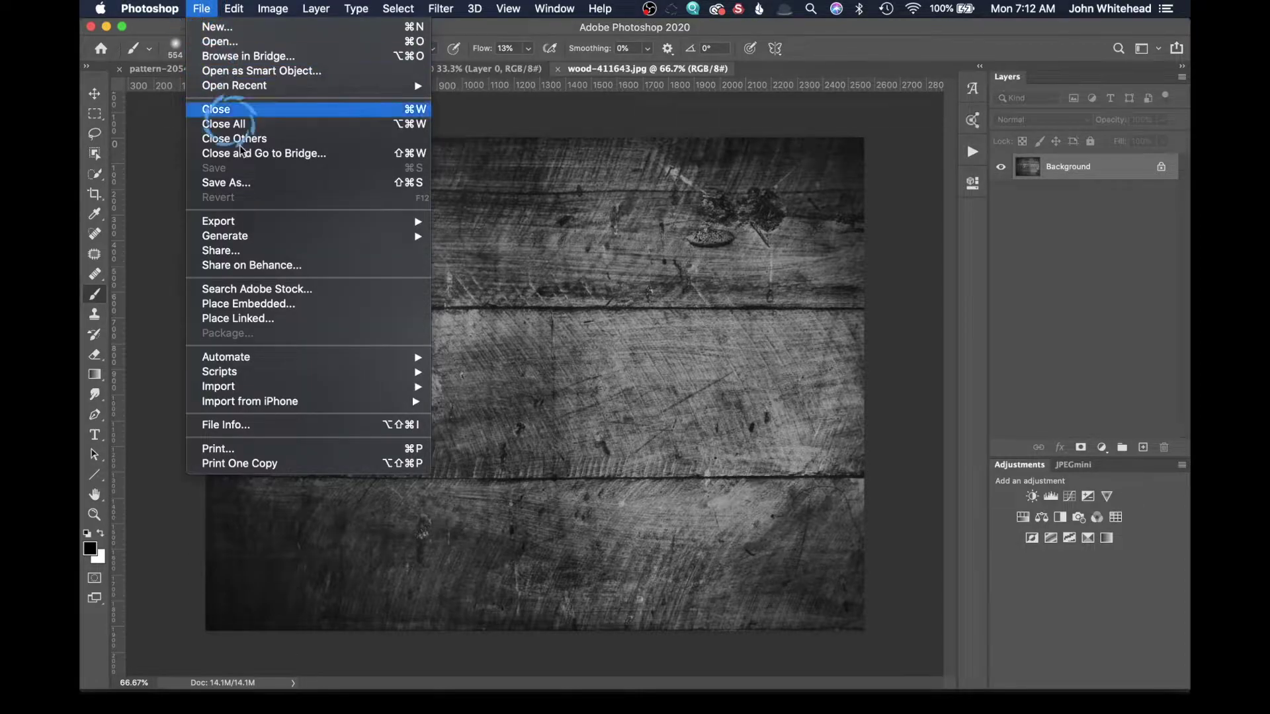
pyautogui.click(294, 376)
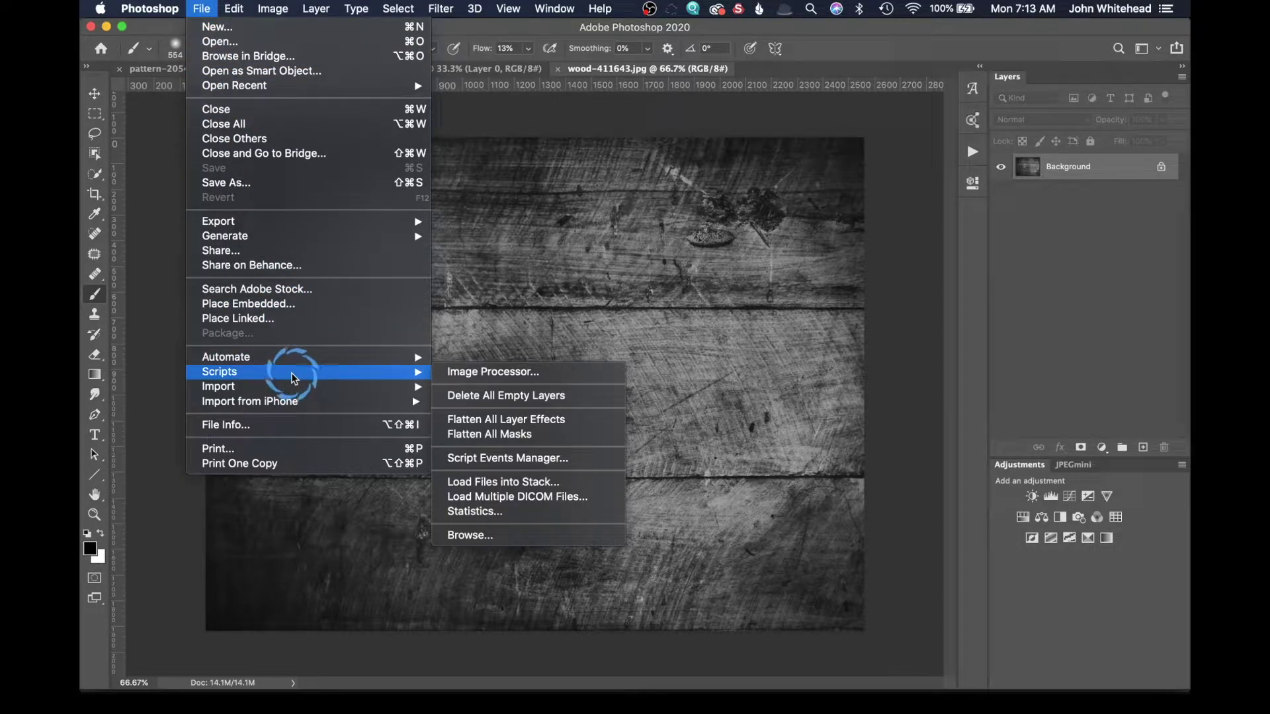
pyautogui.click(202, 8)
pyautogui.click(202, 8)
pyautogui.click(239, 222)
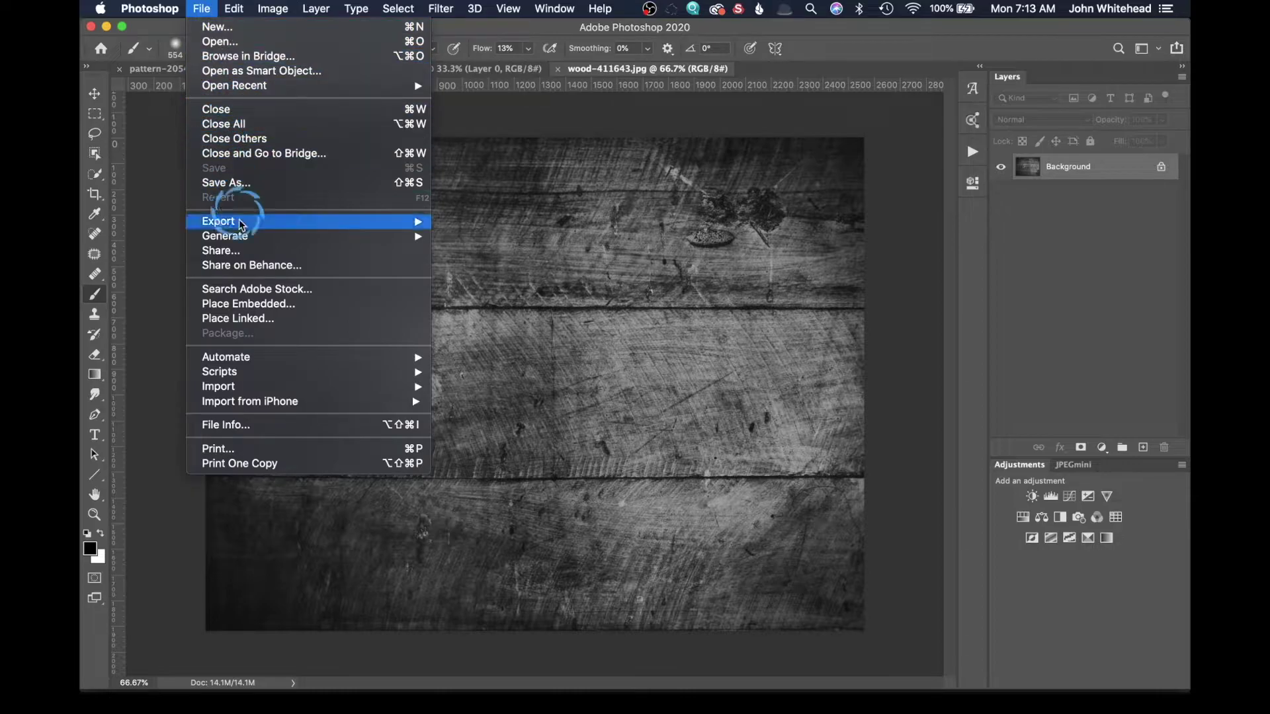
pyautogui.moveTo(261, 371)
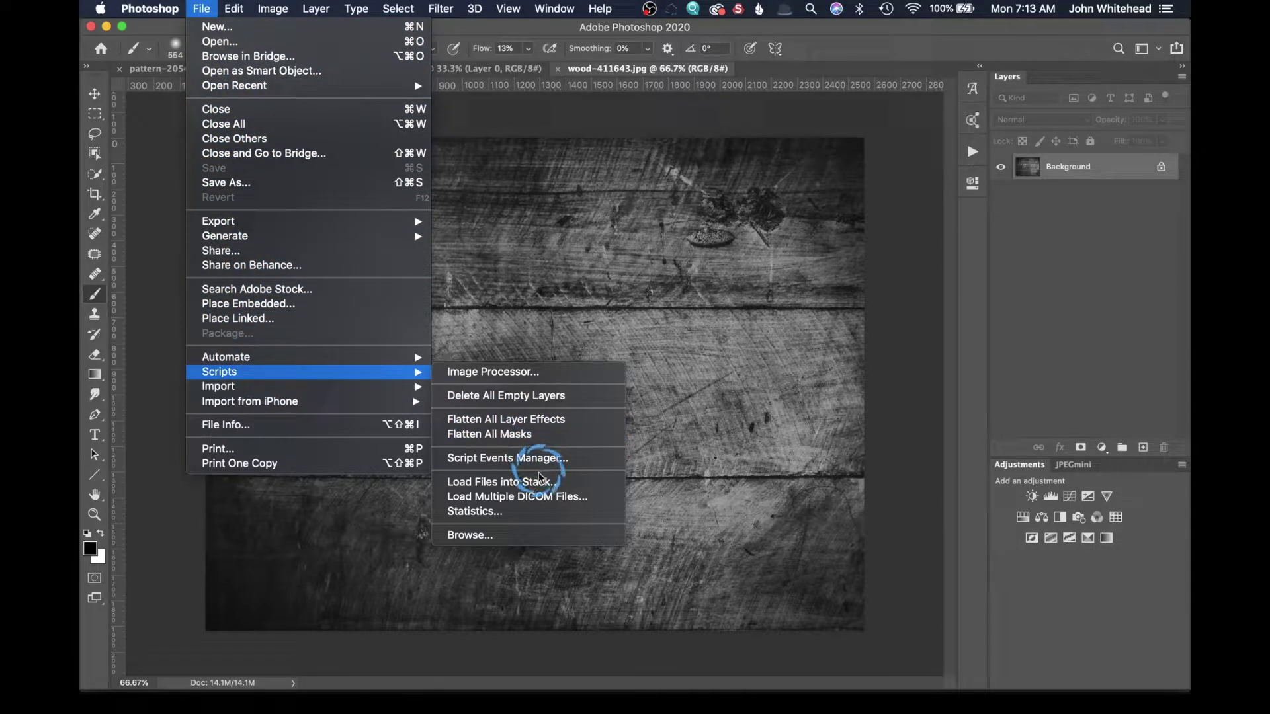
pyautogui.click(553, 483)
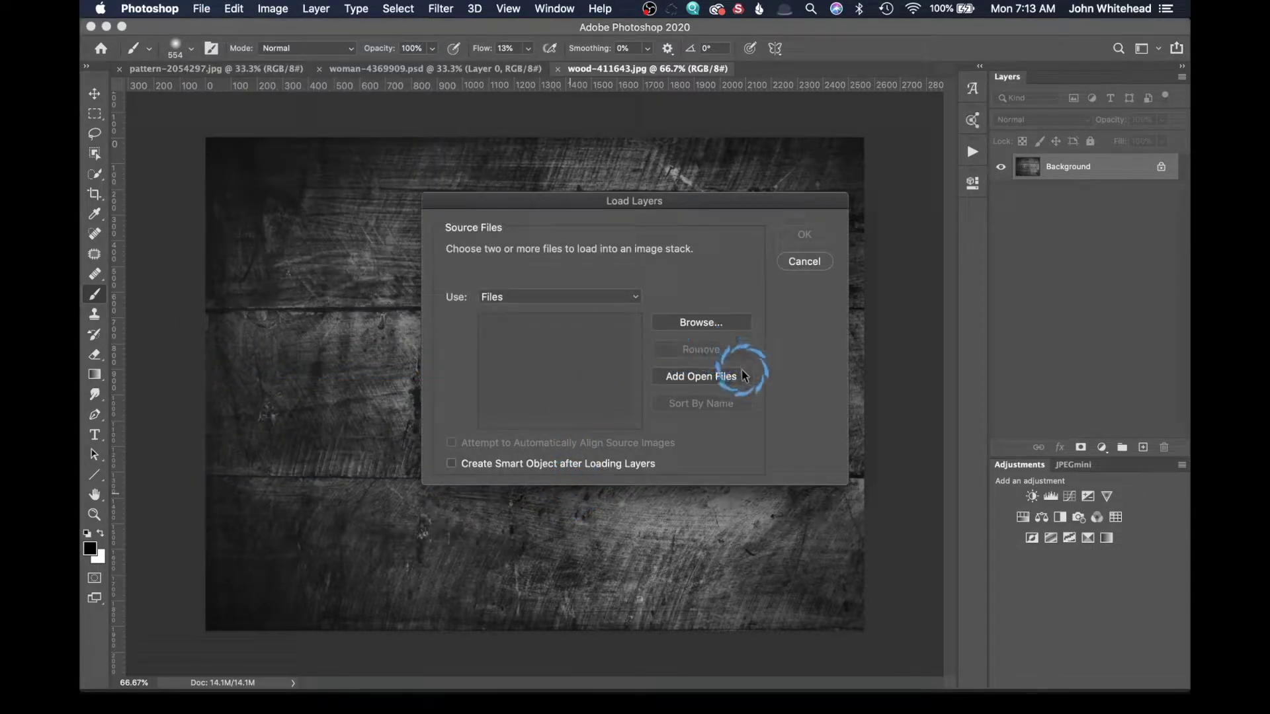
pyautogui.click(729, 378)
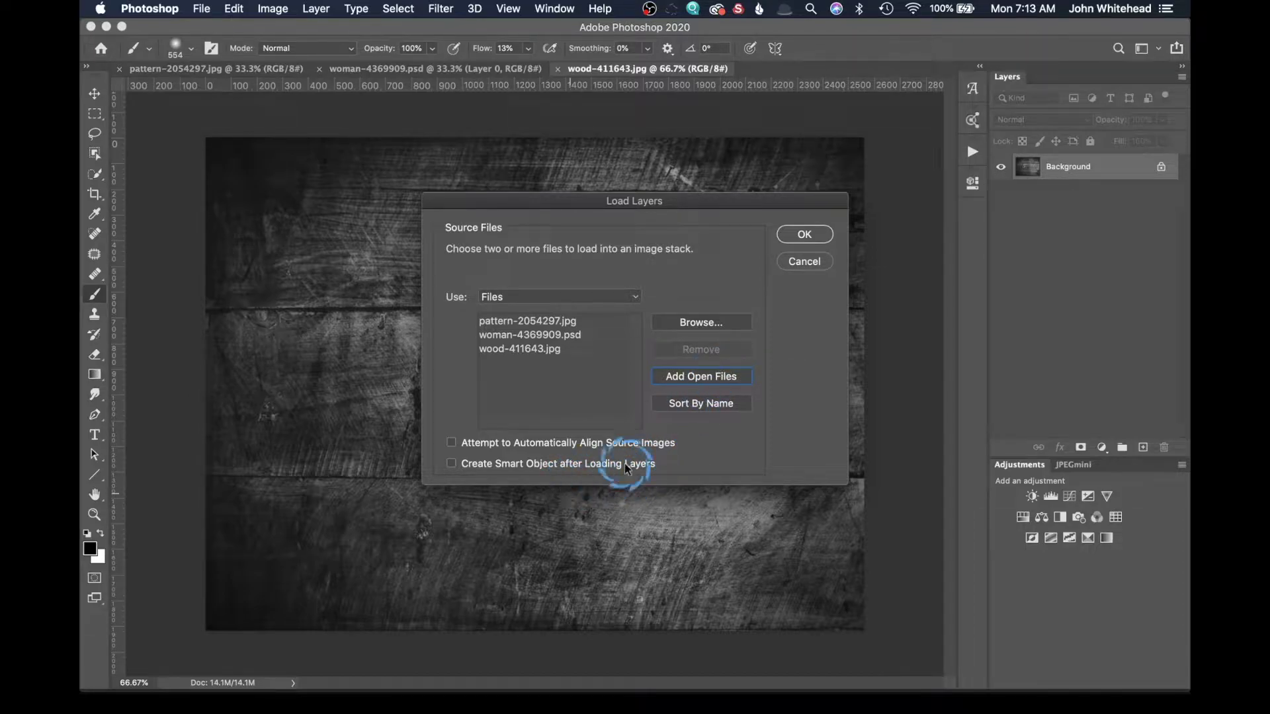
pyautogui.click(805, 236)
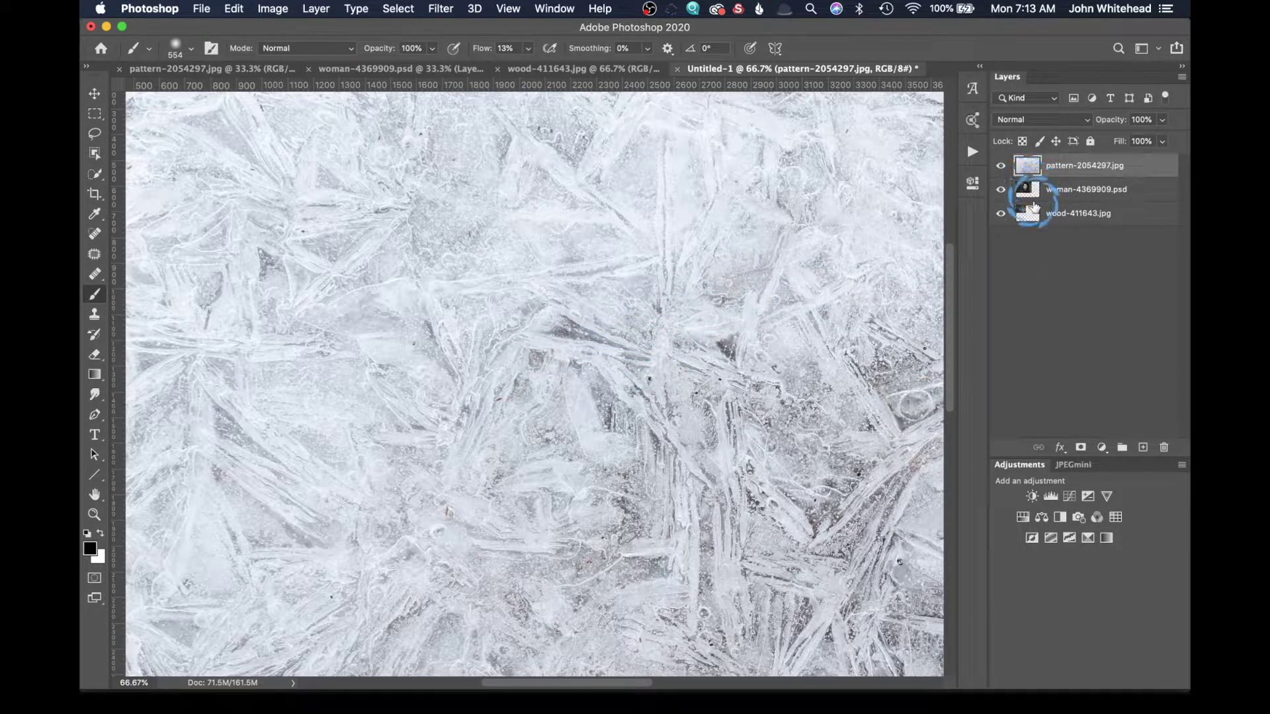
# Hide the pattern-2054297.jpg, woman-4369909.psd and wood-411643.jpg layers.
pyautogui.click(1001, 166)
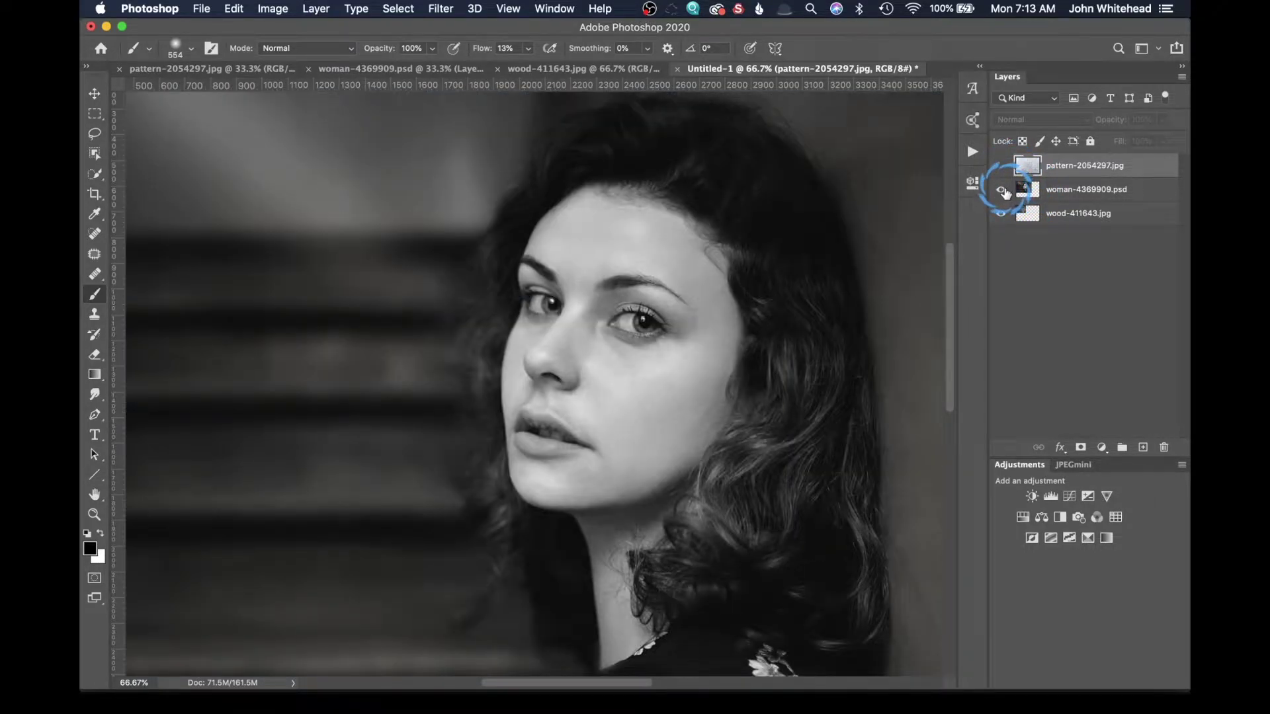
pyautogui.click(1000, 189)
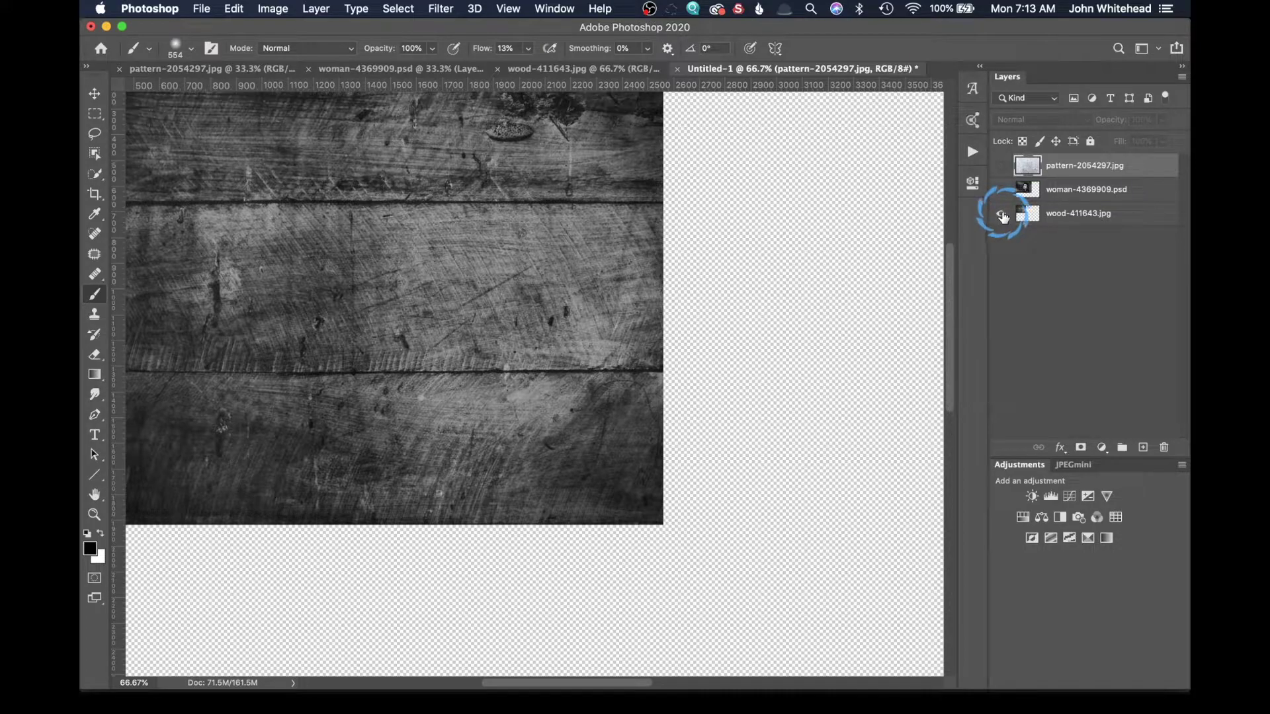
pyautogui.click(1002, 214)
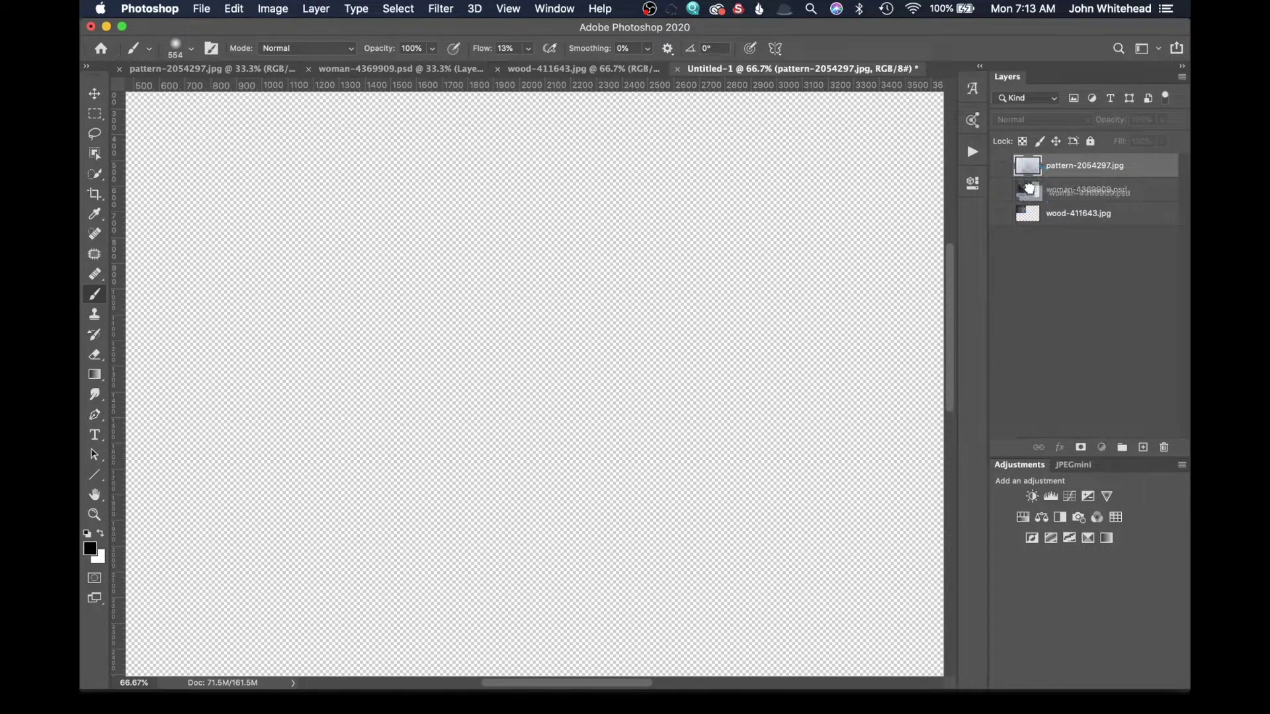
# Reorder the layers with wood above pattern and woman beneath both, and show only the woman layer.
pyautogui.moveTo(1030, 190); pyautogui.dragTo(1030, 223)
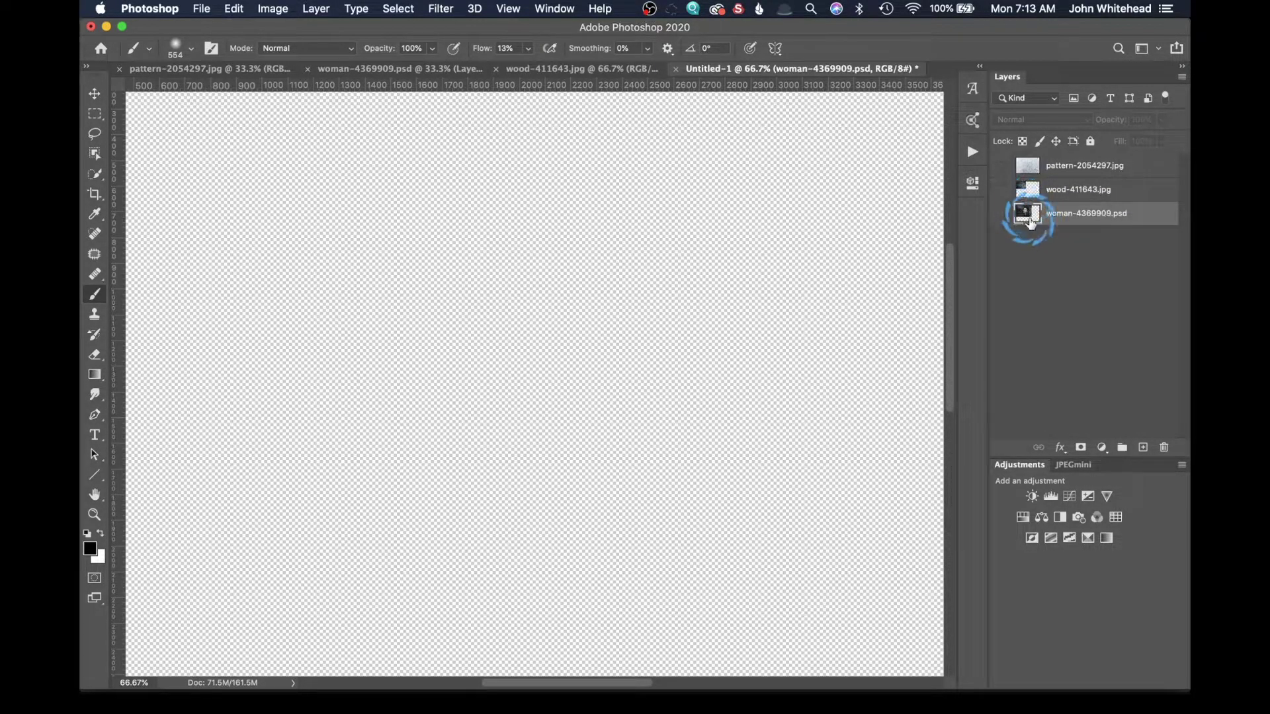
pyautogui.moveTo(1027, 169); pyautogui.dragTo(1021, 145)
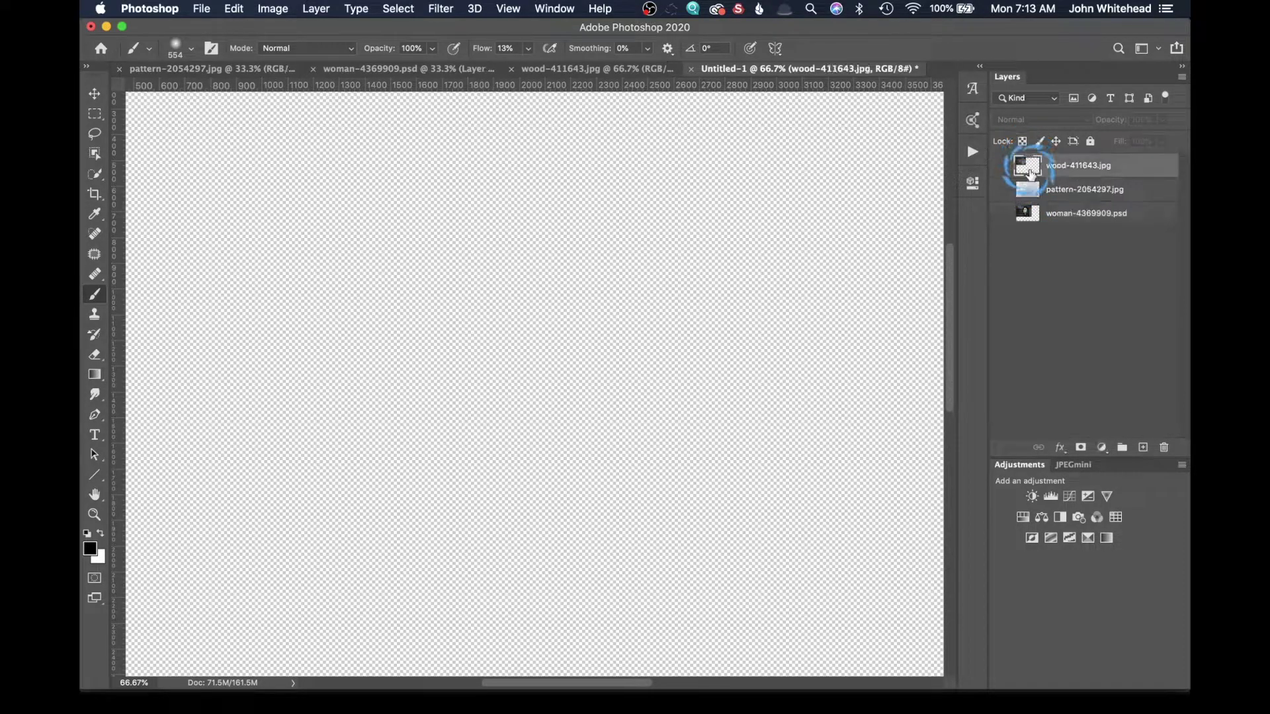
pyautogui.click(1002, 214)
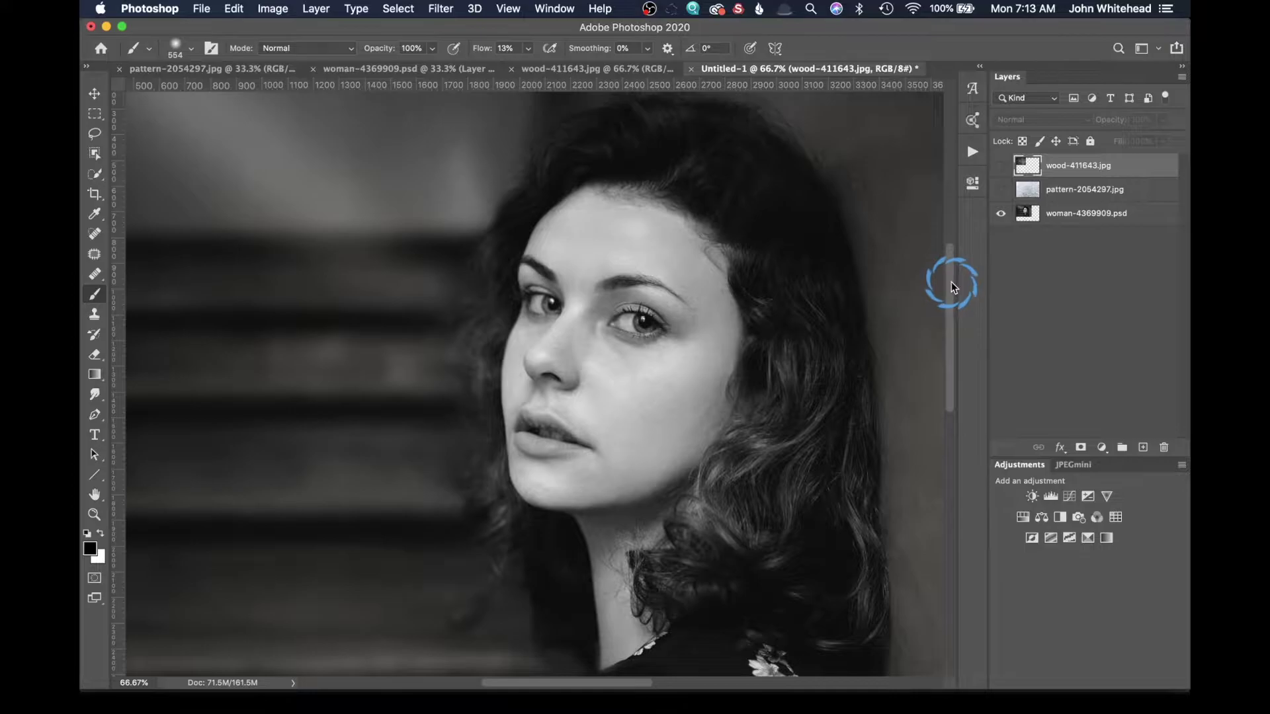
# Crop the canvas to the edges of the woman photo, removing the empty transparent areas.
pyautogui.press('super+minus')
pyautogui.press('super+minus')
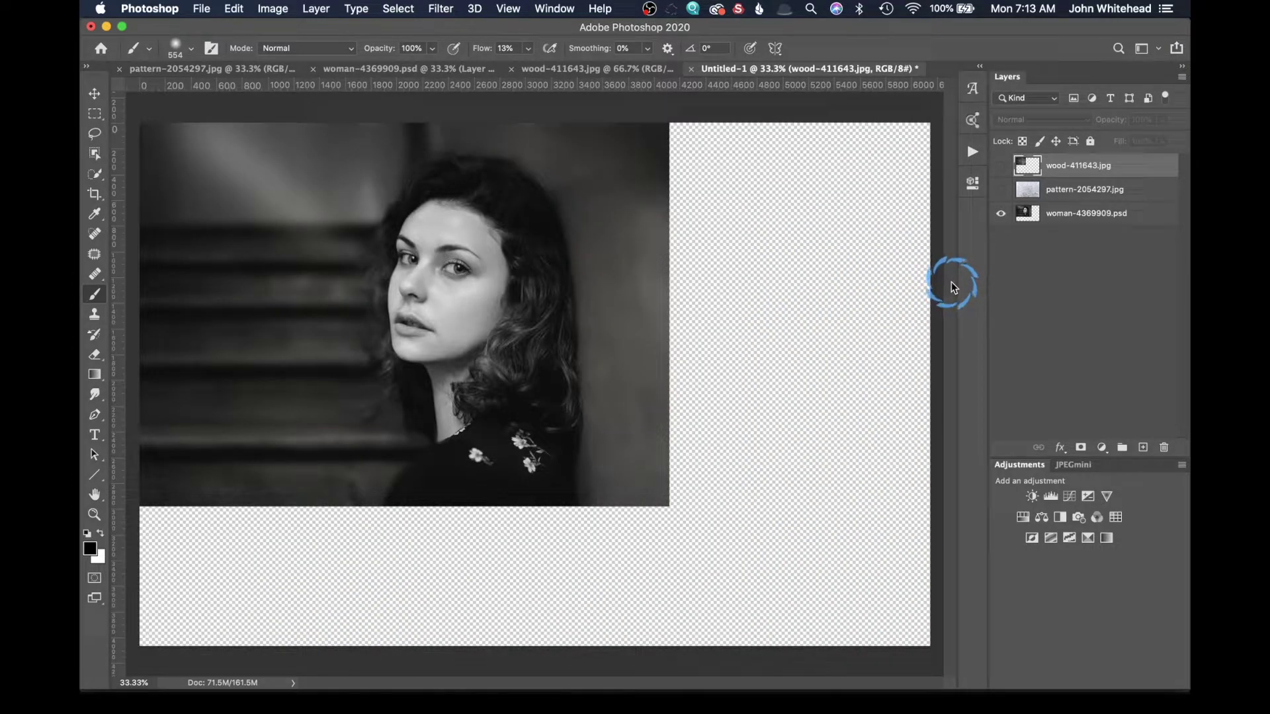
pyautogui.click(94, 194)
pyautogui.moveTo(913, 631); pyautogui.dragTo(793, 609)
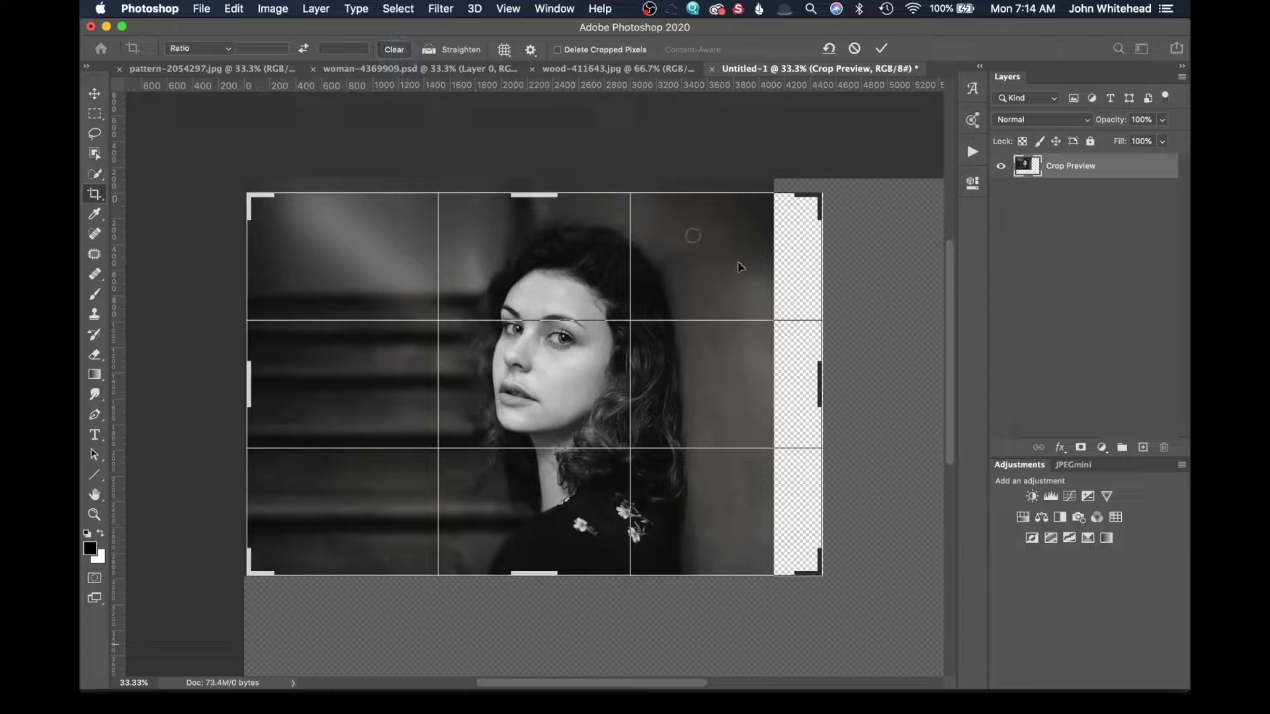
pyautogui.moveTo(818, 394); pyautogui.dragTo(795, 399)
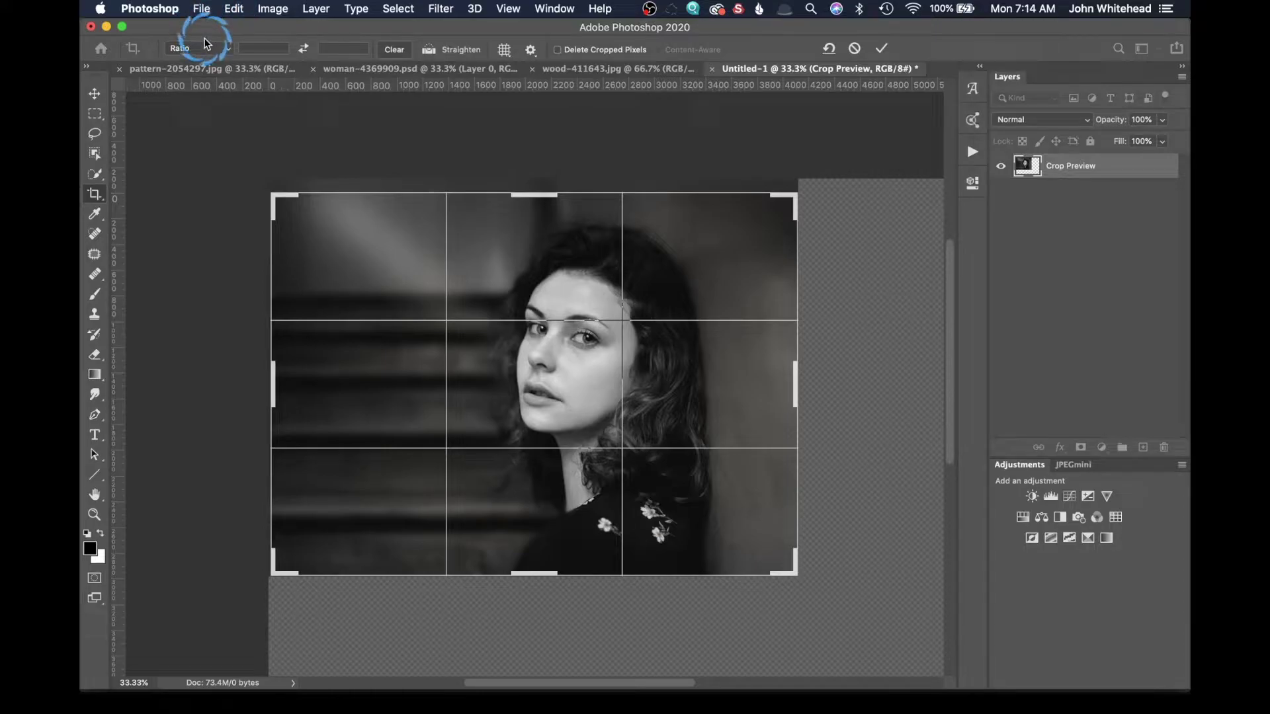
pyautogui.press('Return')
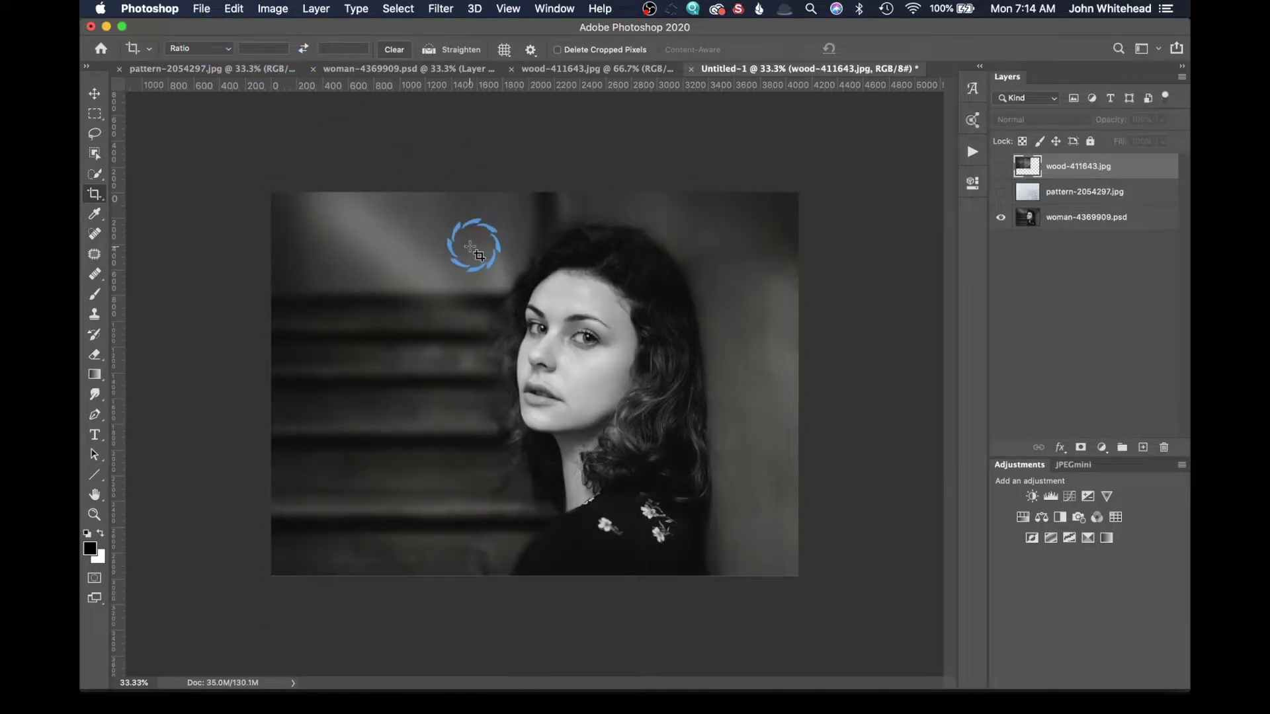
# Crop a thin strip off the lower edge of the woman photo.
pyautogui.click(561, 406)
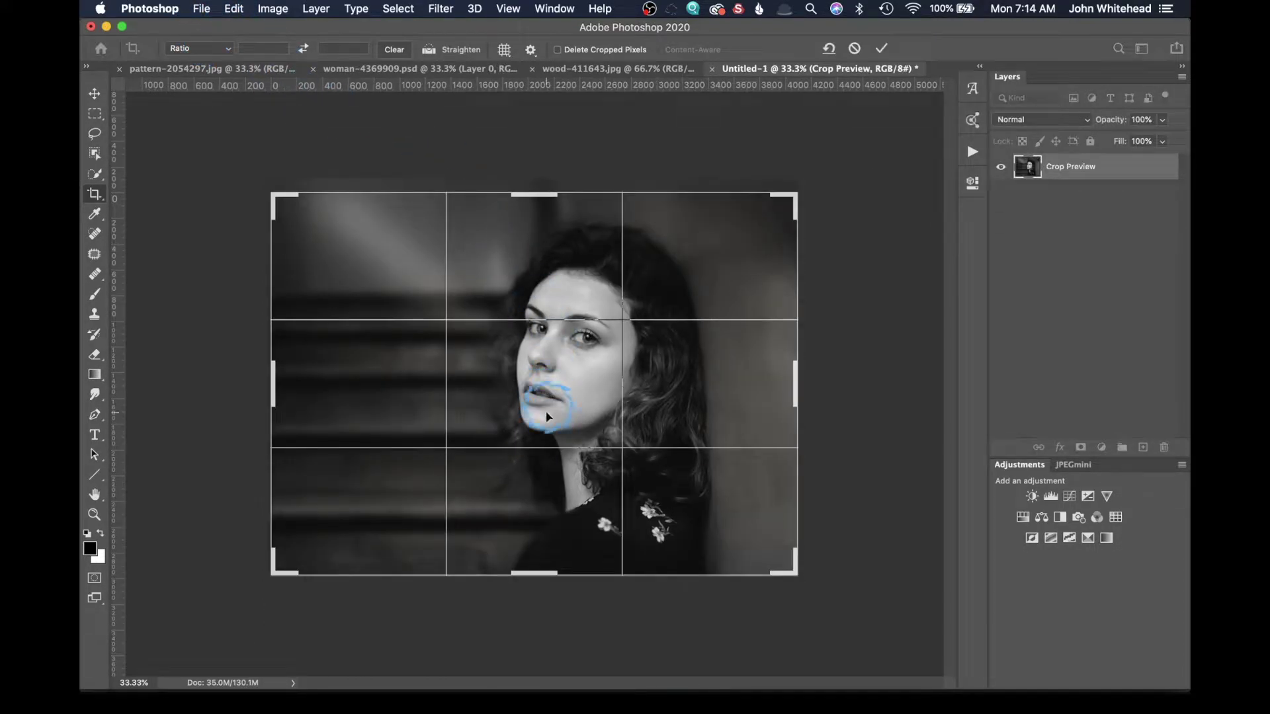
pyautogui.moveTo(536, 574); pyautogui.dragTo(535, 574)
pyautogui.press('Return')
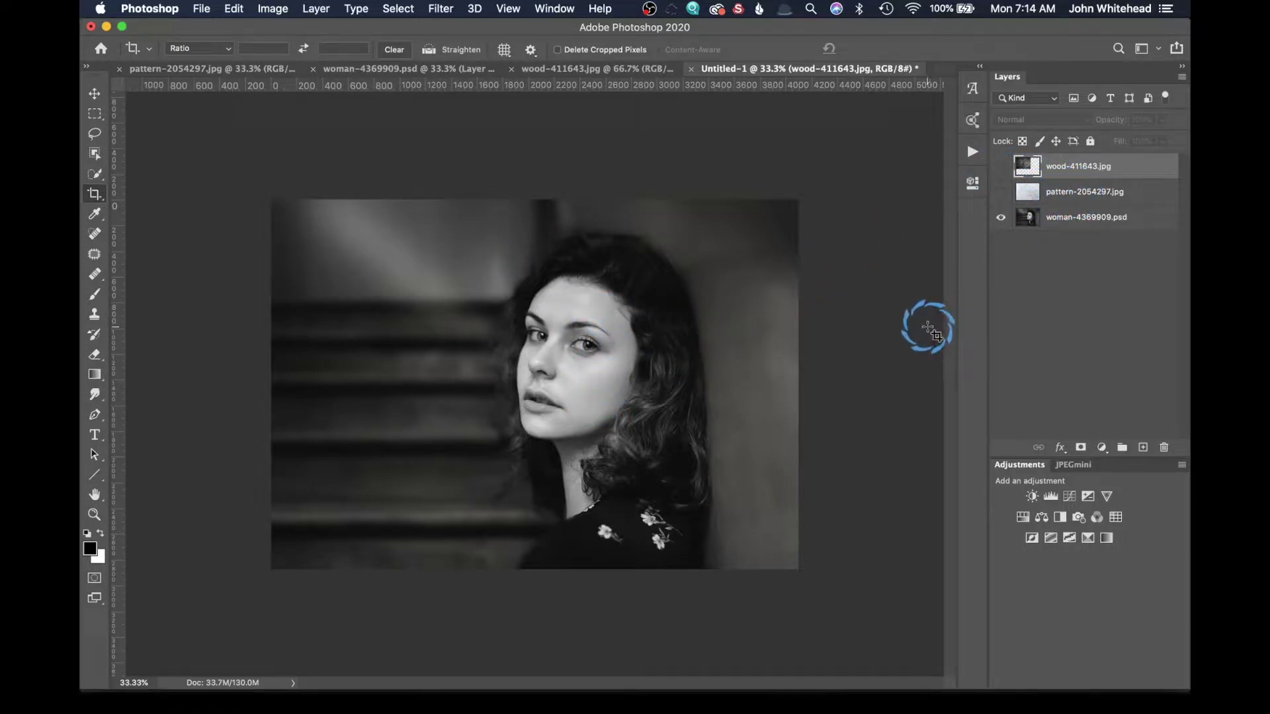
# Select the woman with the Object Selection tool and mask the woman-4369909.psd layer to that selection.
pyautogui.click(1032, 223)
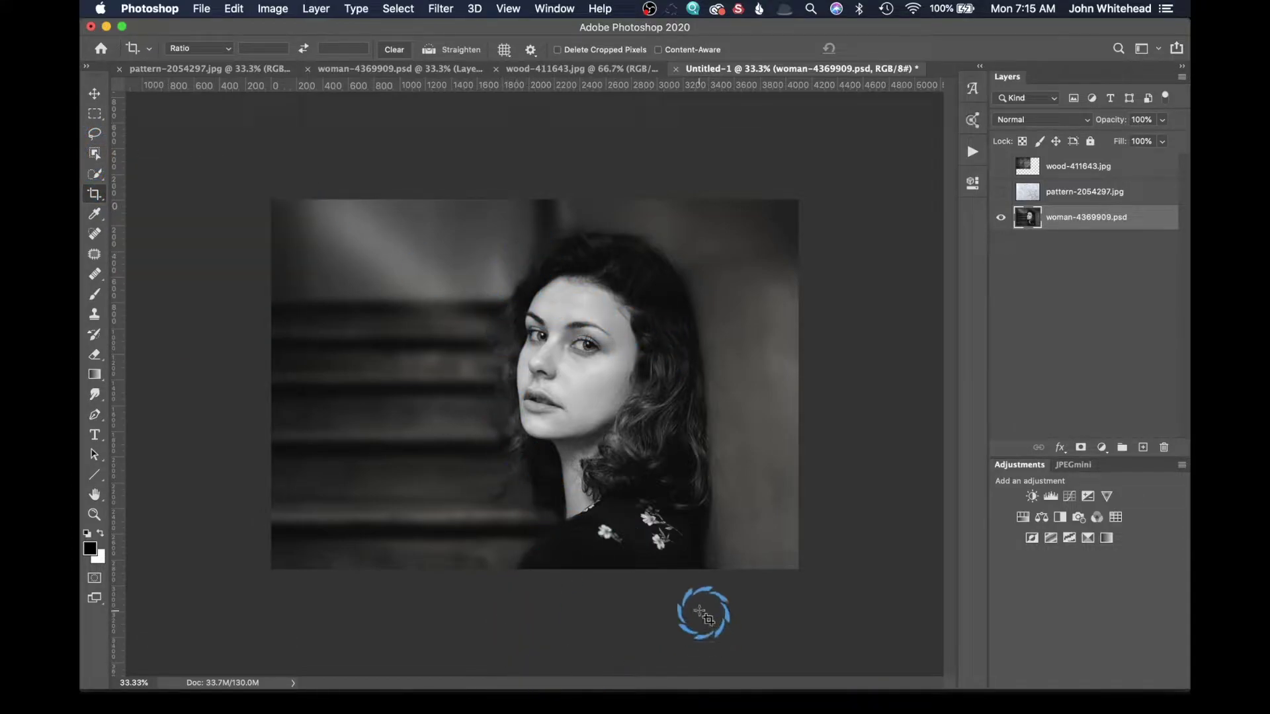
pyautogui.click(1022, 227)
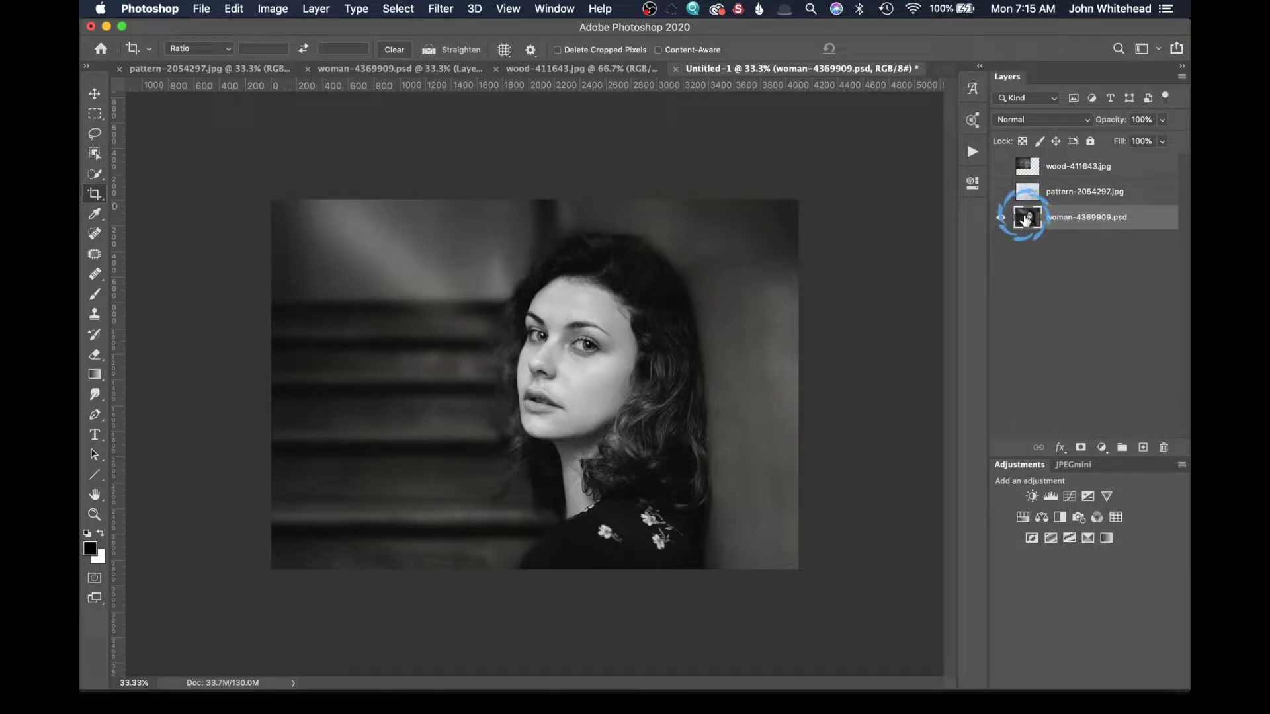
pyautogui.click(1036, 190)
pyautogui.moveTo(1036, 188); pyautogui.dragTo(1095, 302)
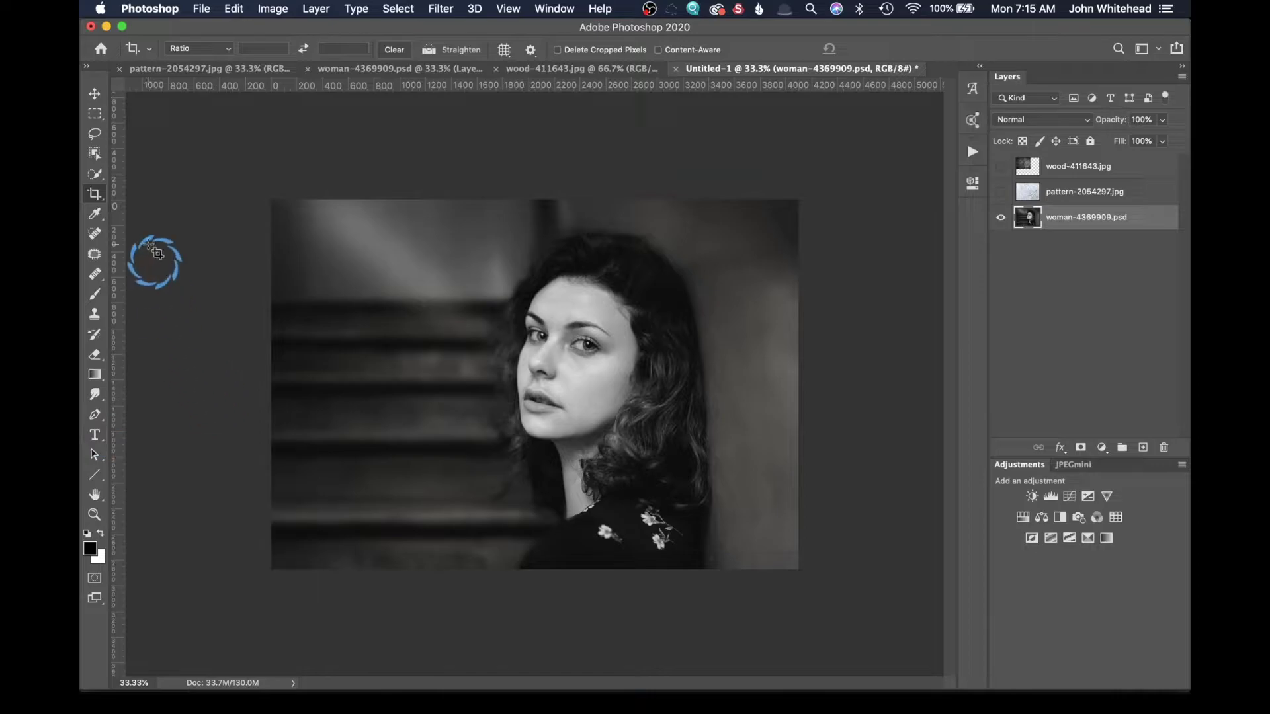
pyautogui.click(96, 157)
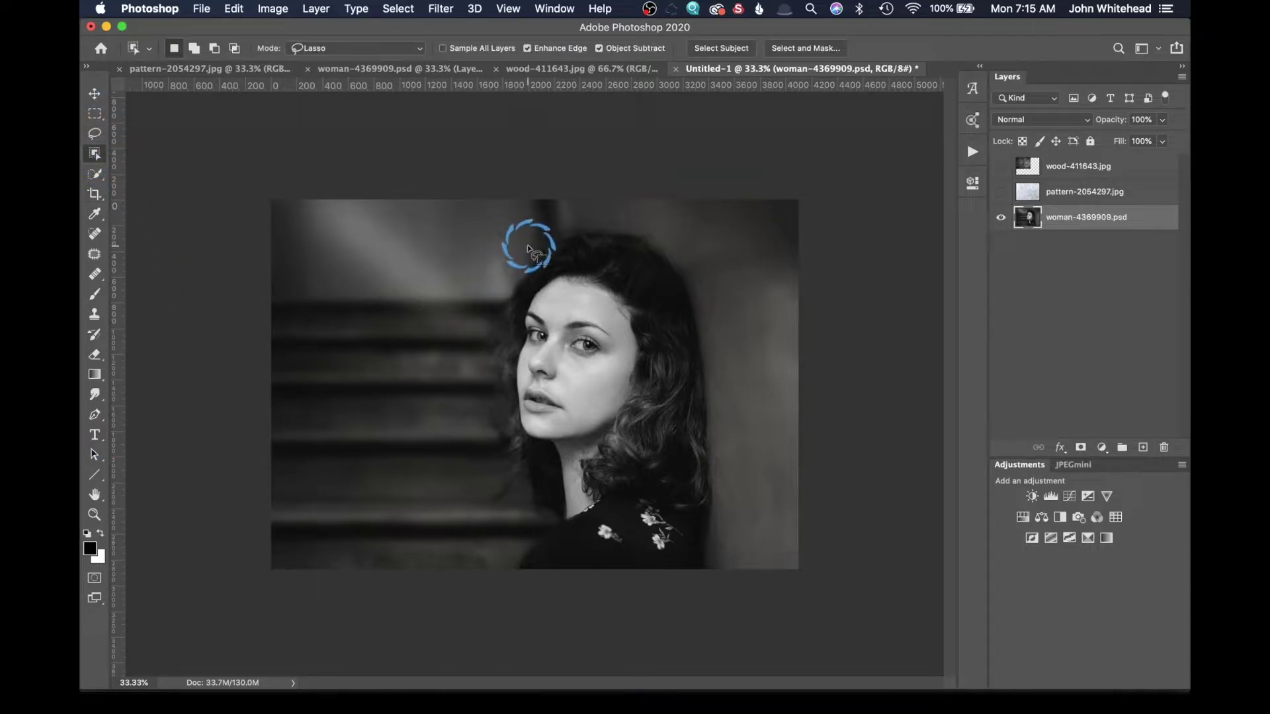
pyautogui.moveTo(482, 385)
pyautogui.mouseDown()
pyautogui.moveTo(488, 485)
pyautogui.moveTo(509, 518)
pyautogui.moveTo(515, 600)
pyautogui.moveTo(679, 623)
pyautogui.moveTo(744, 560)
pyautogui.mouseUp()
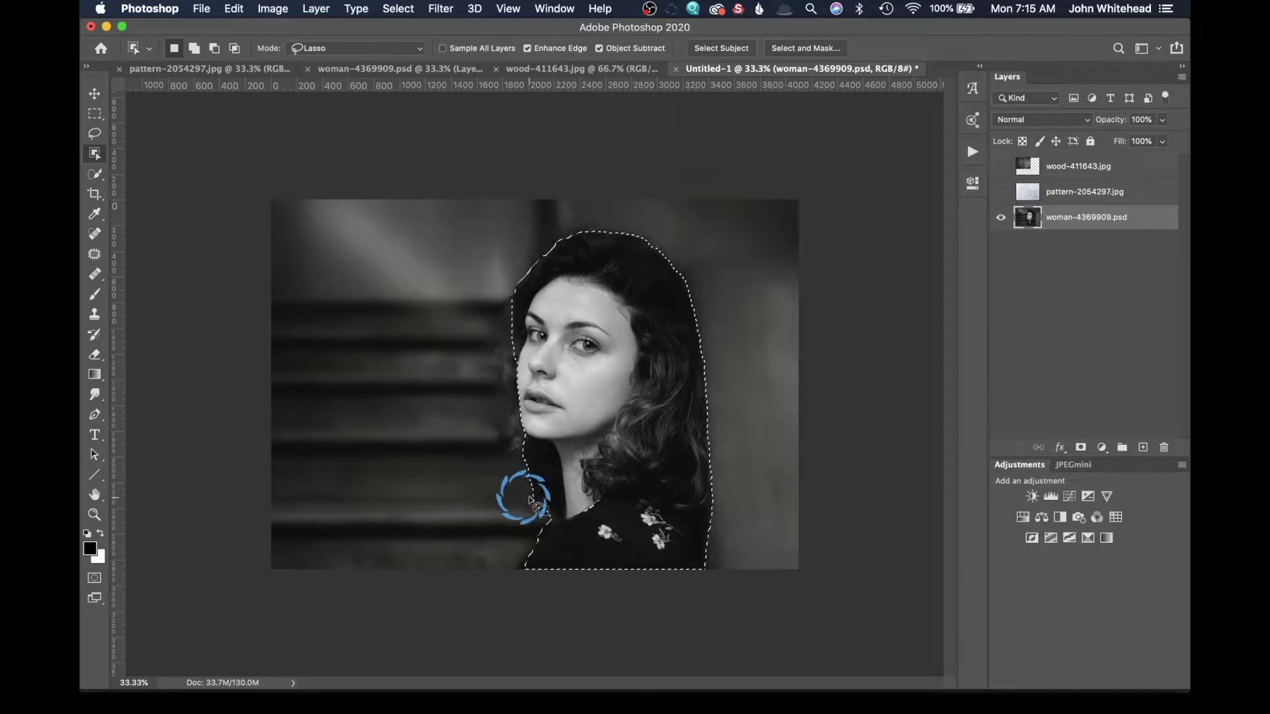
pyautogui.click(1081, 448)
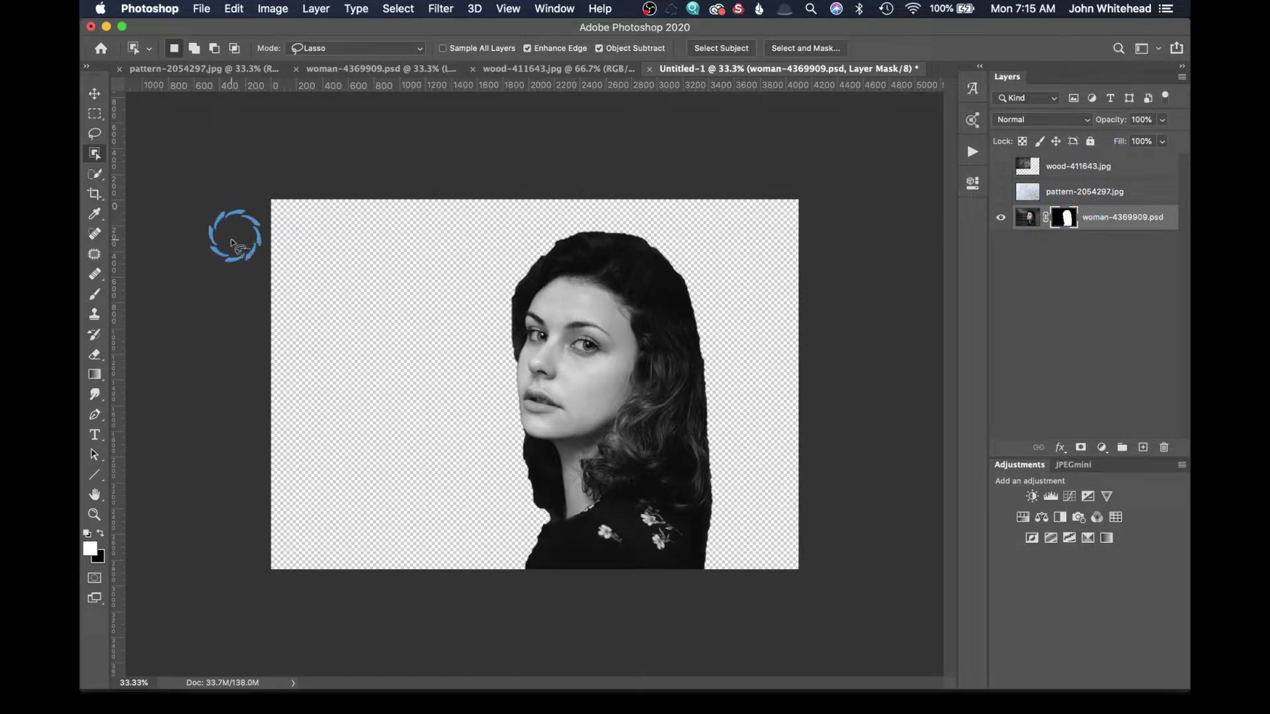
# Create a paragraph text box covering the whole canvas, filled with lorem ipsum placeholder text at 109 pt.
pyautogui.click(94, 438)
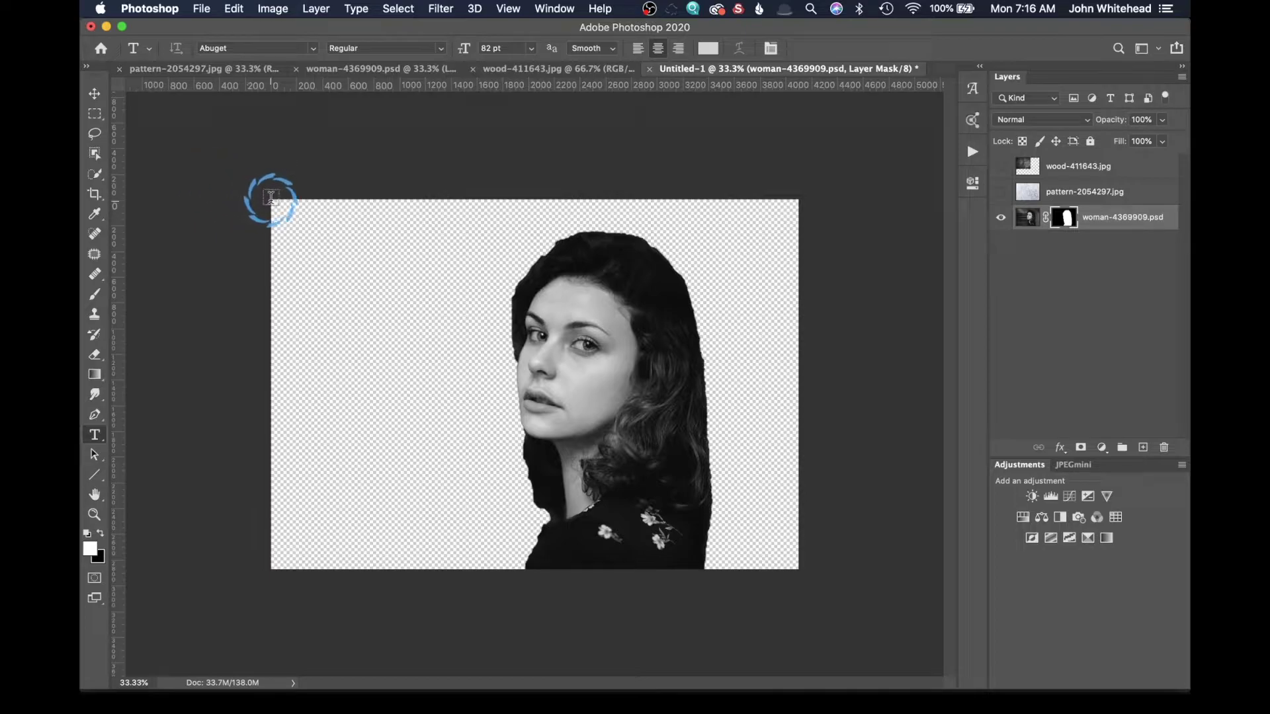
pyautogui.moveTo(271, 197); pyautogui.dragTo(805, 559)
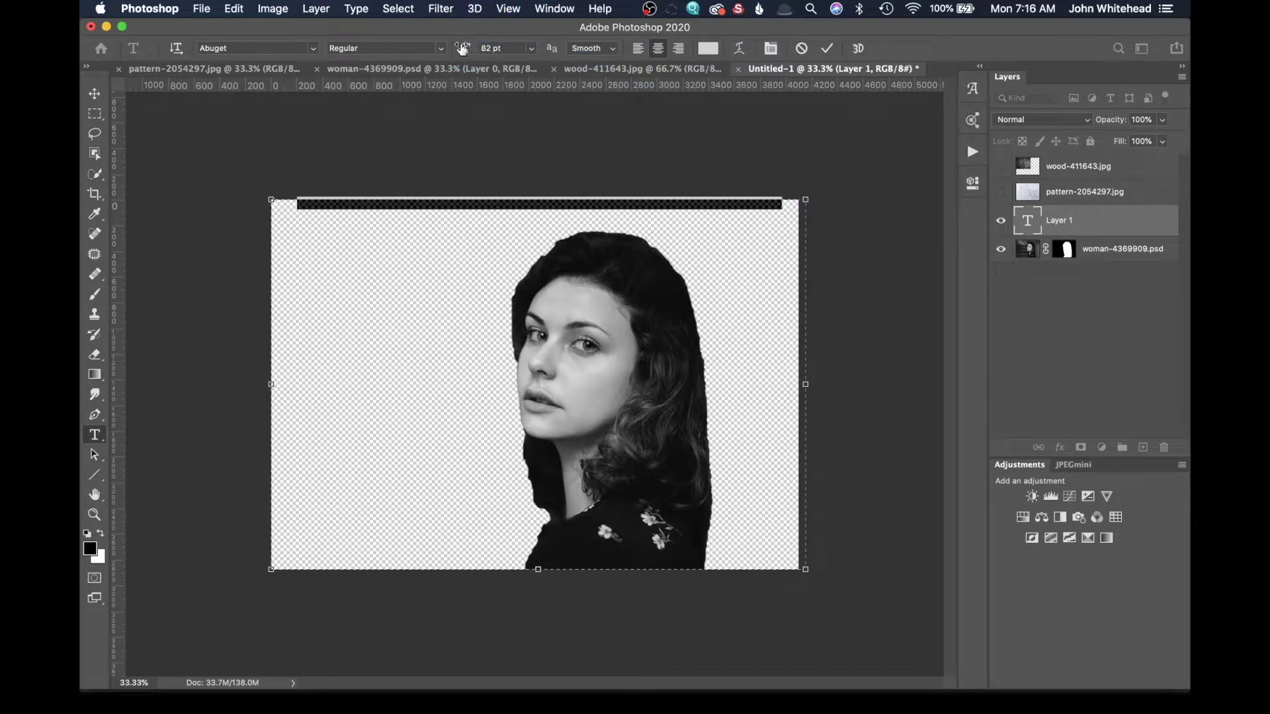
pyautogui.moveTo(462, 49); pyautogui.dragTo(482, 53)
# Copy the lorem ipsum text and paste it repeatedly at its end, extending it down over the woman's face.
pyautogui.click(614, 227)
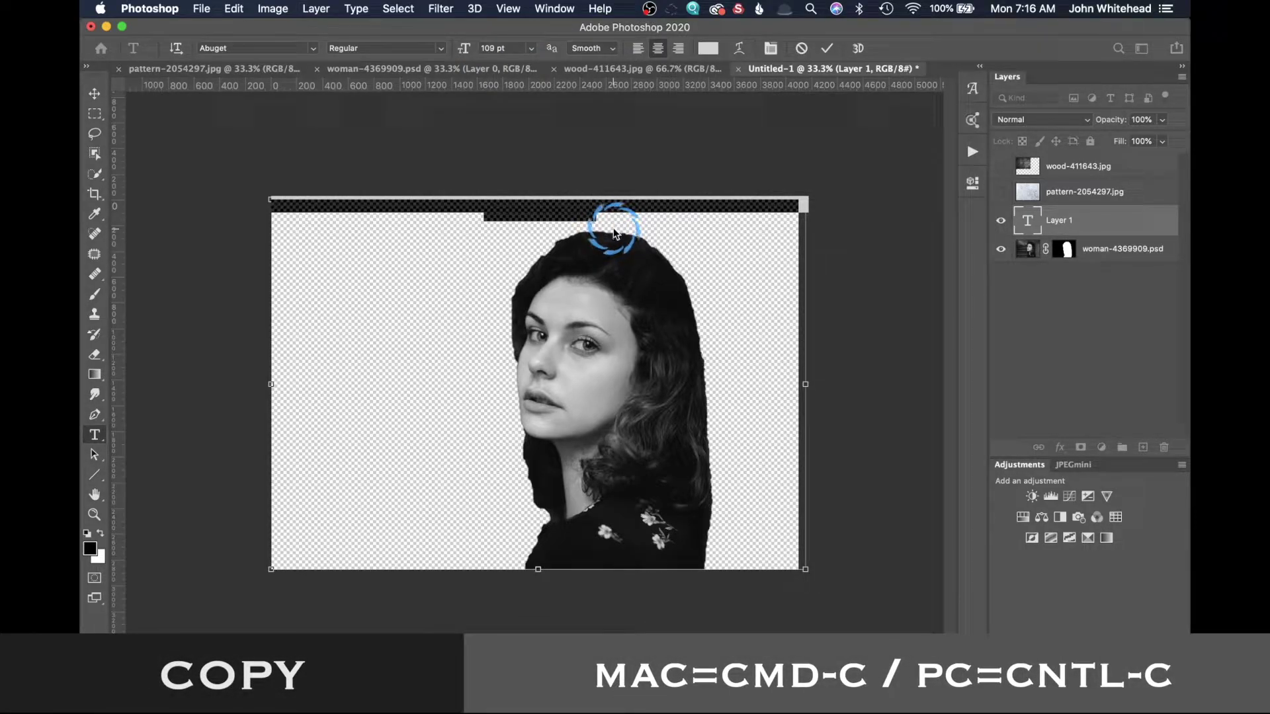
pyautogui.click(614, 225)
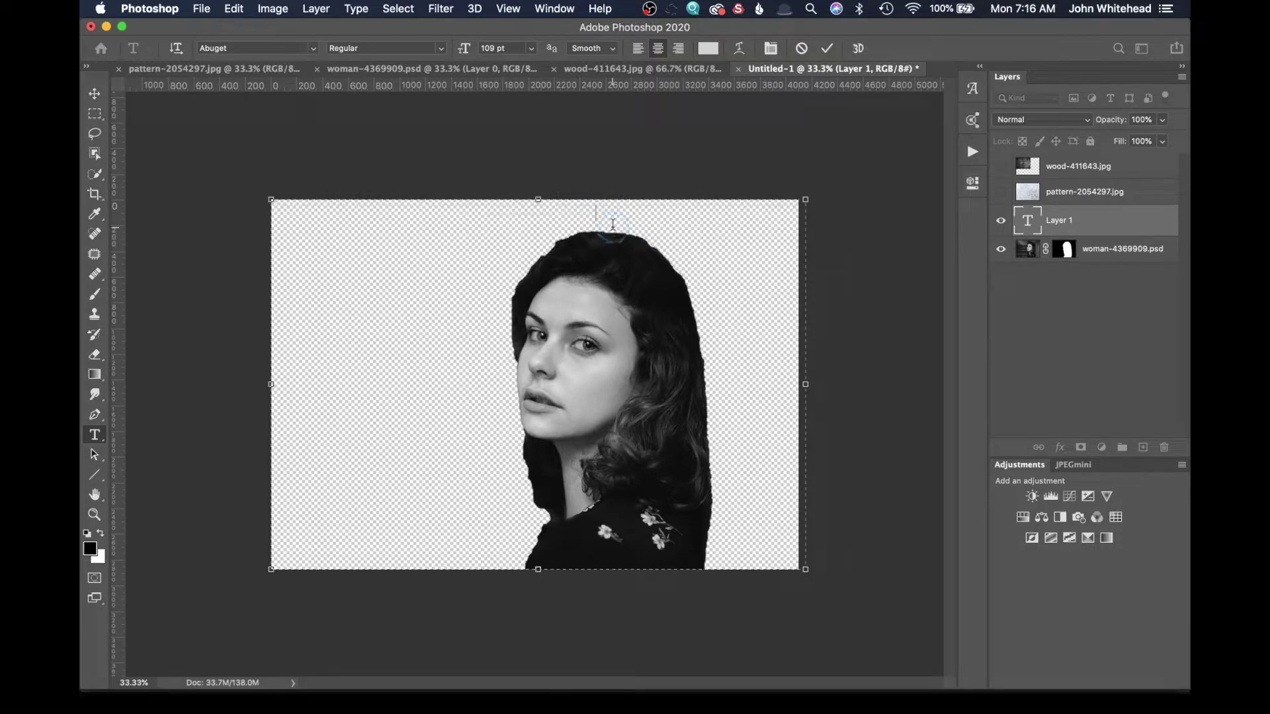
pyautogui.press('super+v')
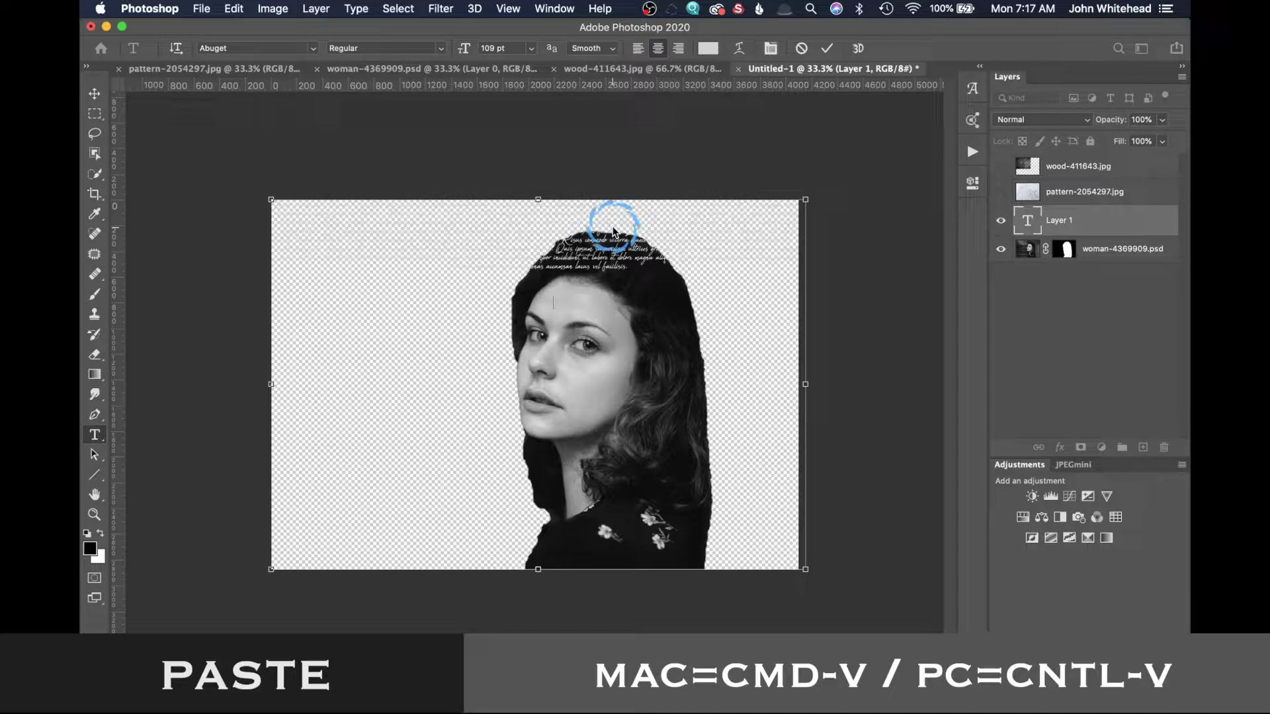
pyautogui.press('super+v')
pyautogui.press('super+v')
pyautogui.press('super+v')
pyautogui.press('super+v')
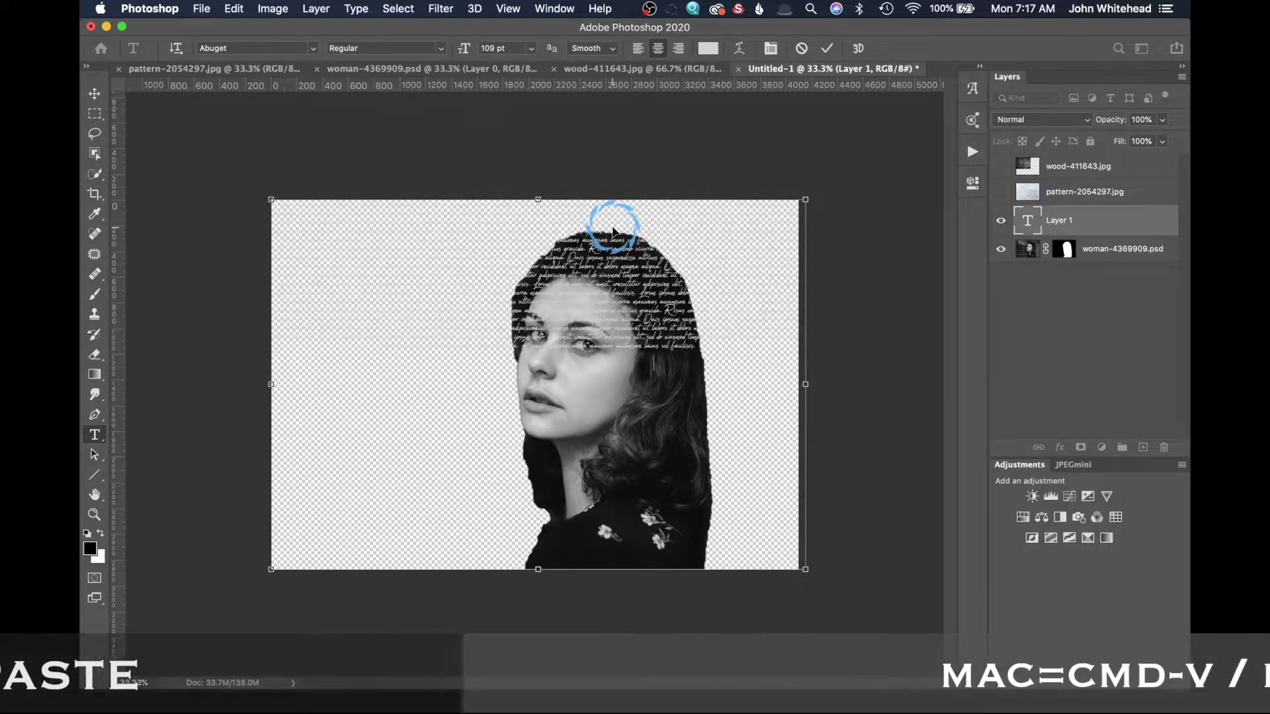
pyautogui.write('Lorem ipsum dolor sit amet, consectetur adipiscing elit, sed do eiusmod tempor incididunt ut labore et dolore magna aliqua. Quis ipsum suspendisse ultrices gravida. Risus commodo viverra maecenas accumsan lacus vel facilisis.')
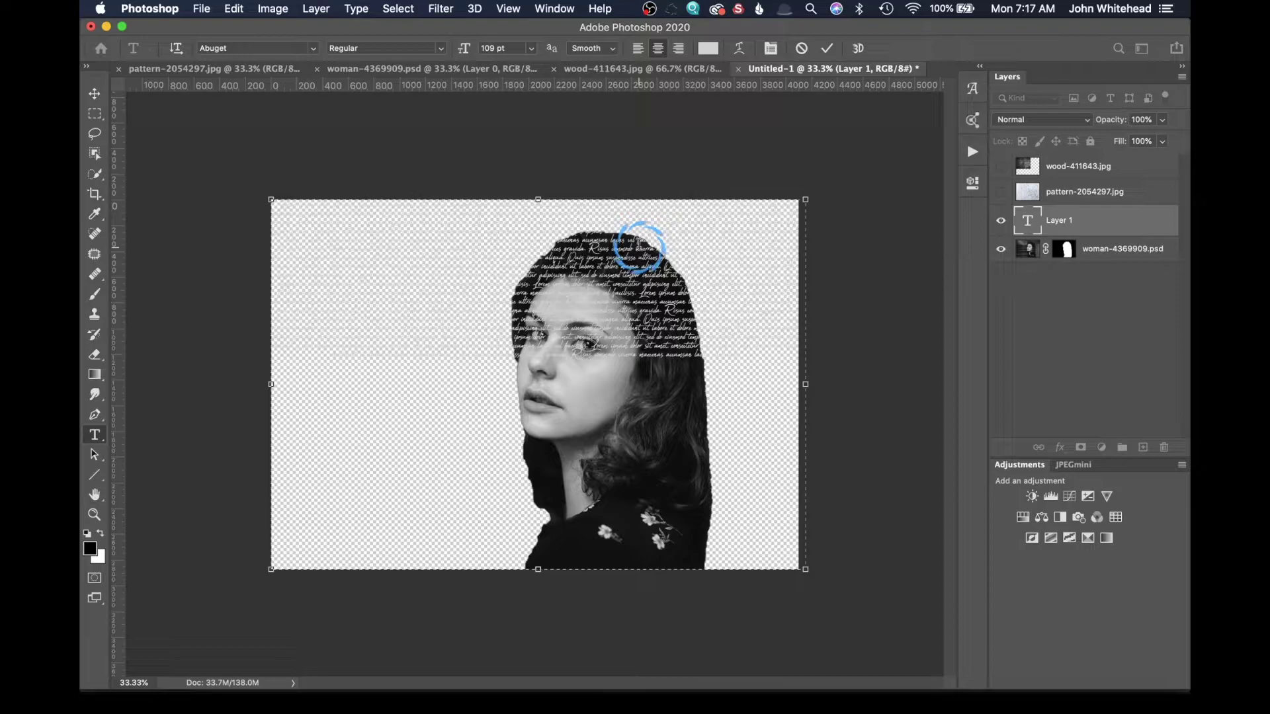
# Enlarge all the lorem ipsum text to 251 pt so it fills the canvas, and commit it.
pyautogui.press('super+a')
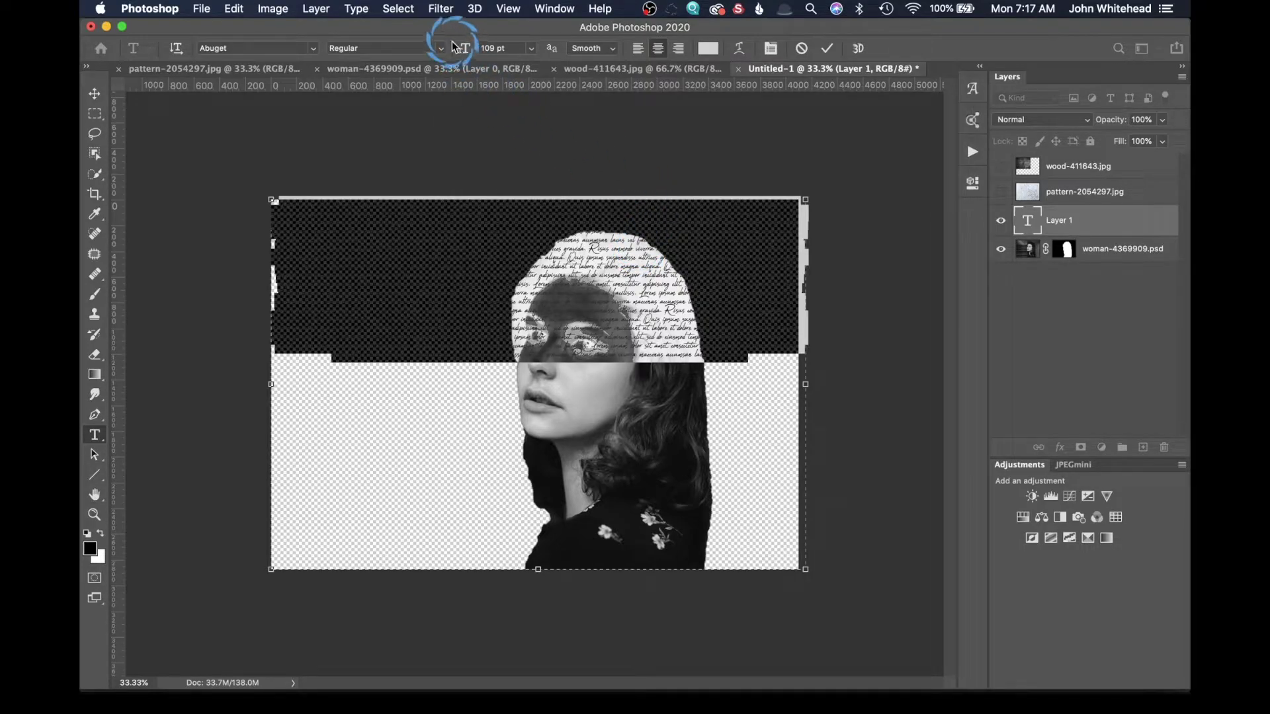
pyautogui.moveTo(463, 52); pyautogui.dragTo(573, 76)
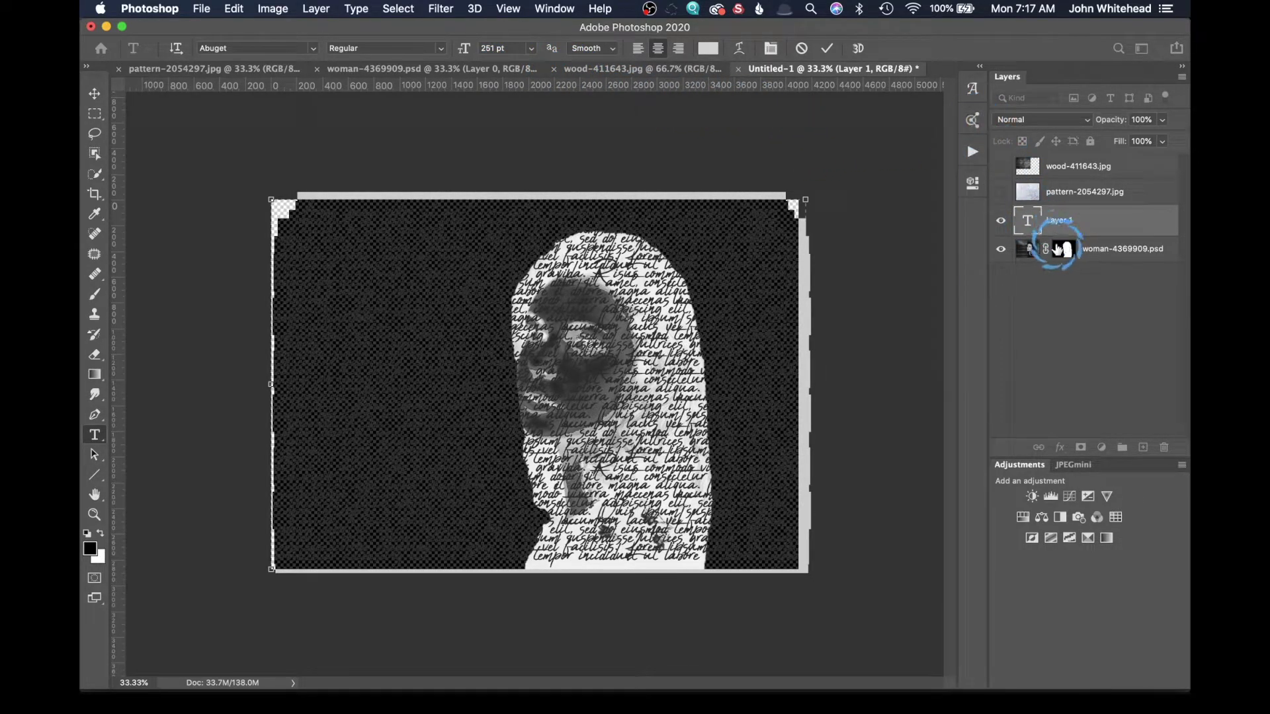
pyautogui.click(93, 93)
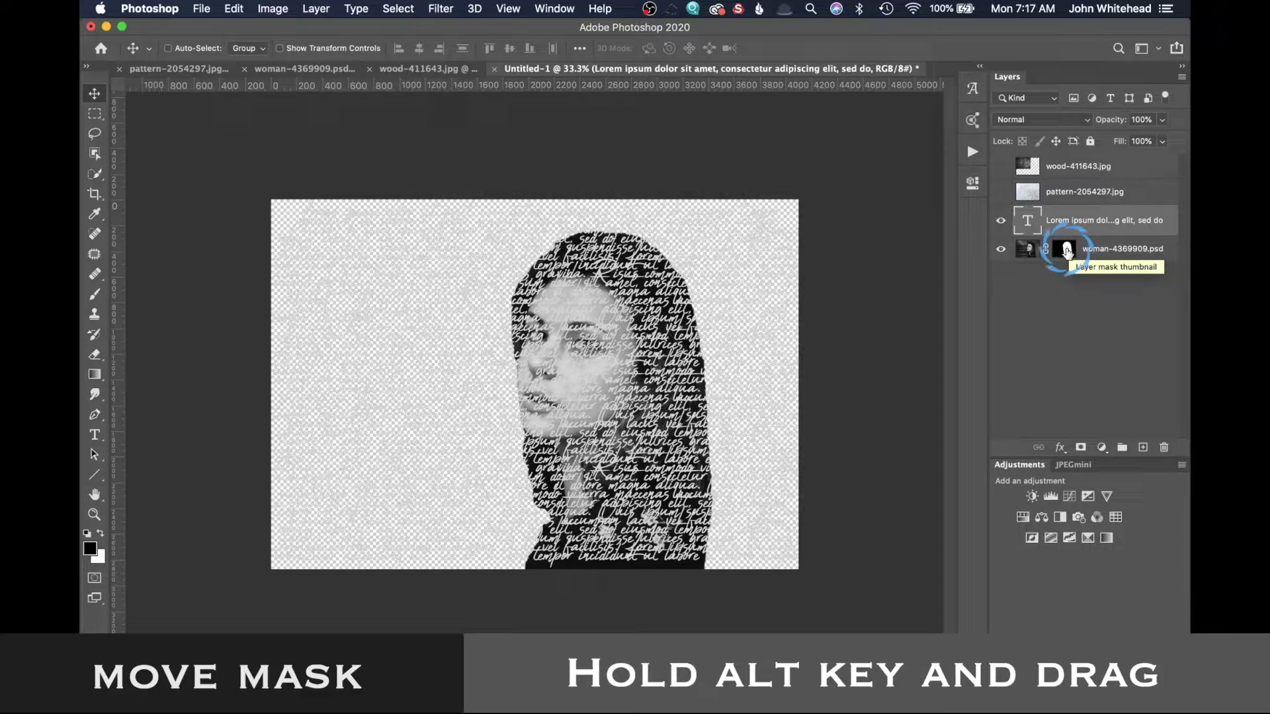
# Copy the woman layer's mask onto the text layer and invert the copy to keep the text off the woman.
pyautogui.moveTo(1067, 251); pyautogui.dragTo(1066, 232)
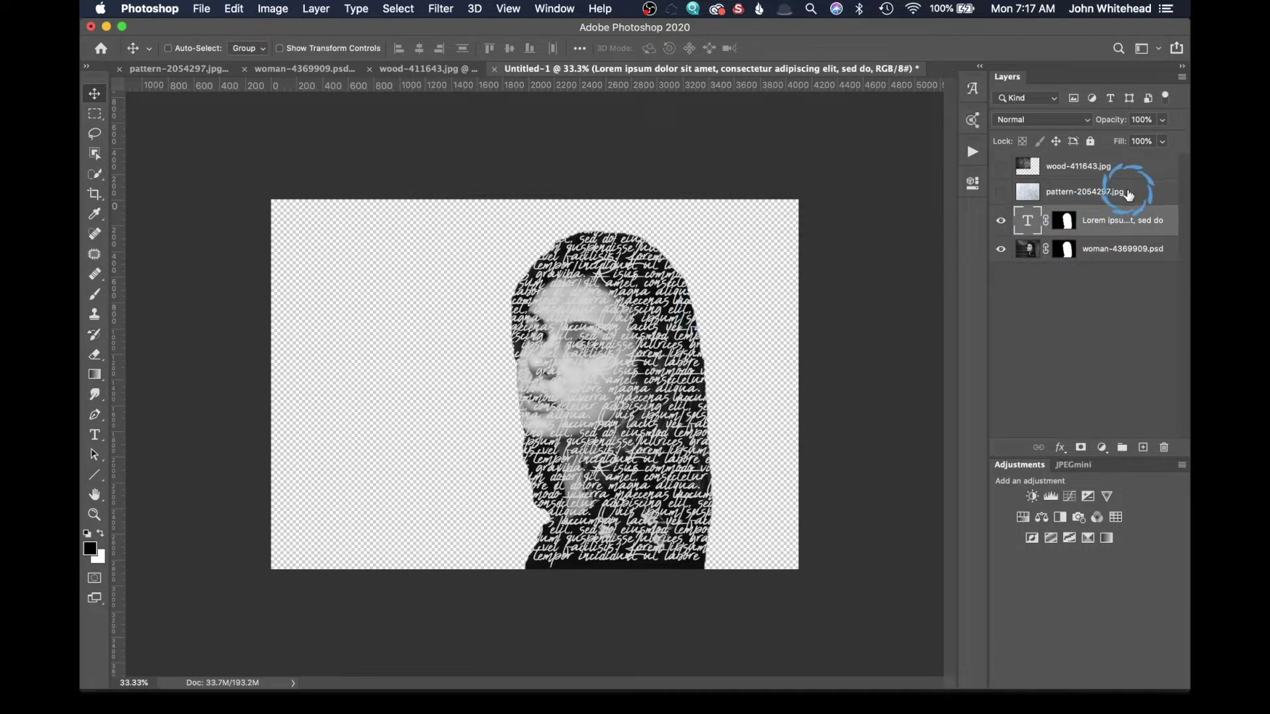
pyautogui.click(1071, 222)
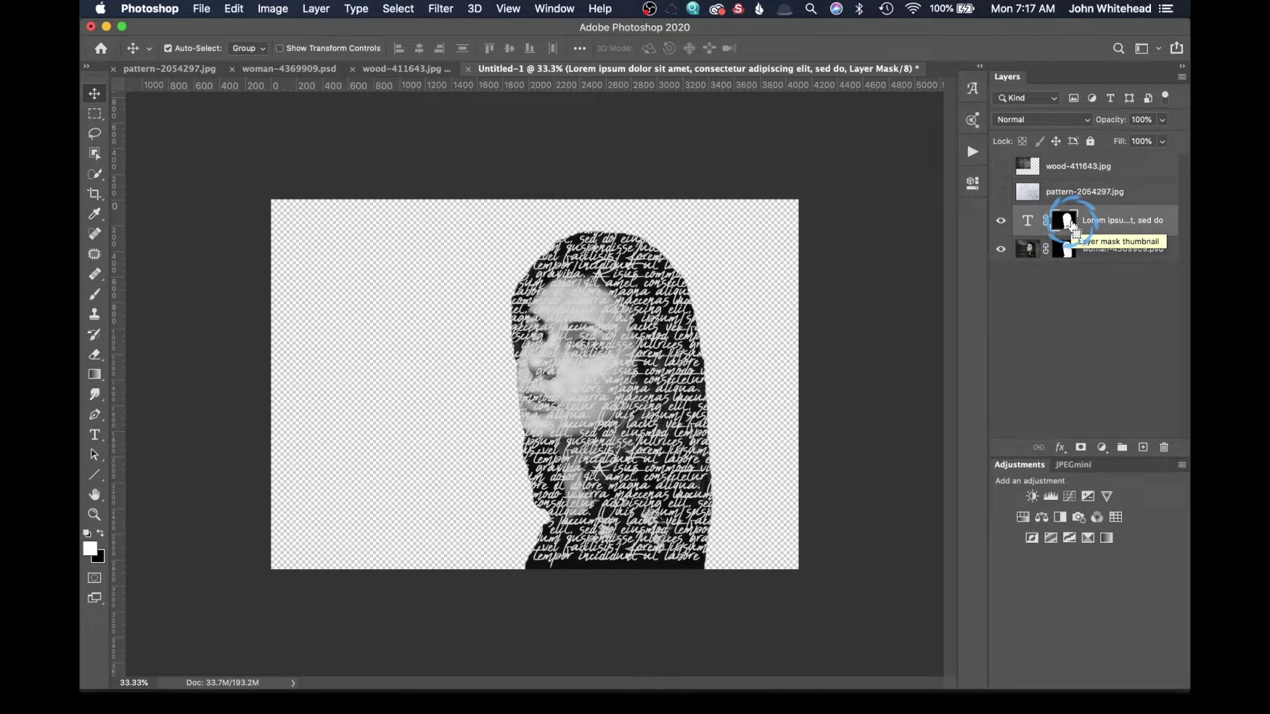
pyautogui.press('super+i')
# Fill the woman-4369909.psd layer's mask with white at 100% opacity to bring back the photo background.
pyautogui.click(1111, 257)
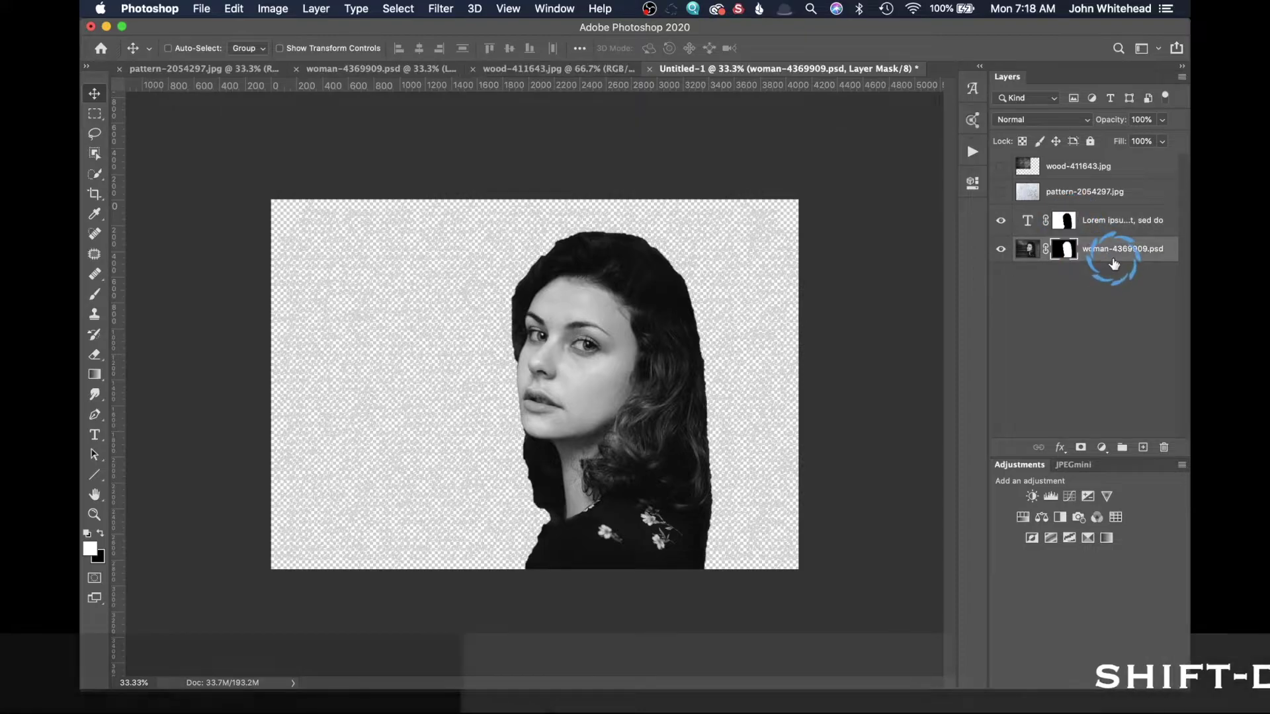
pyautogui.hotkey('shift', 'Delete')
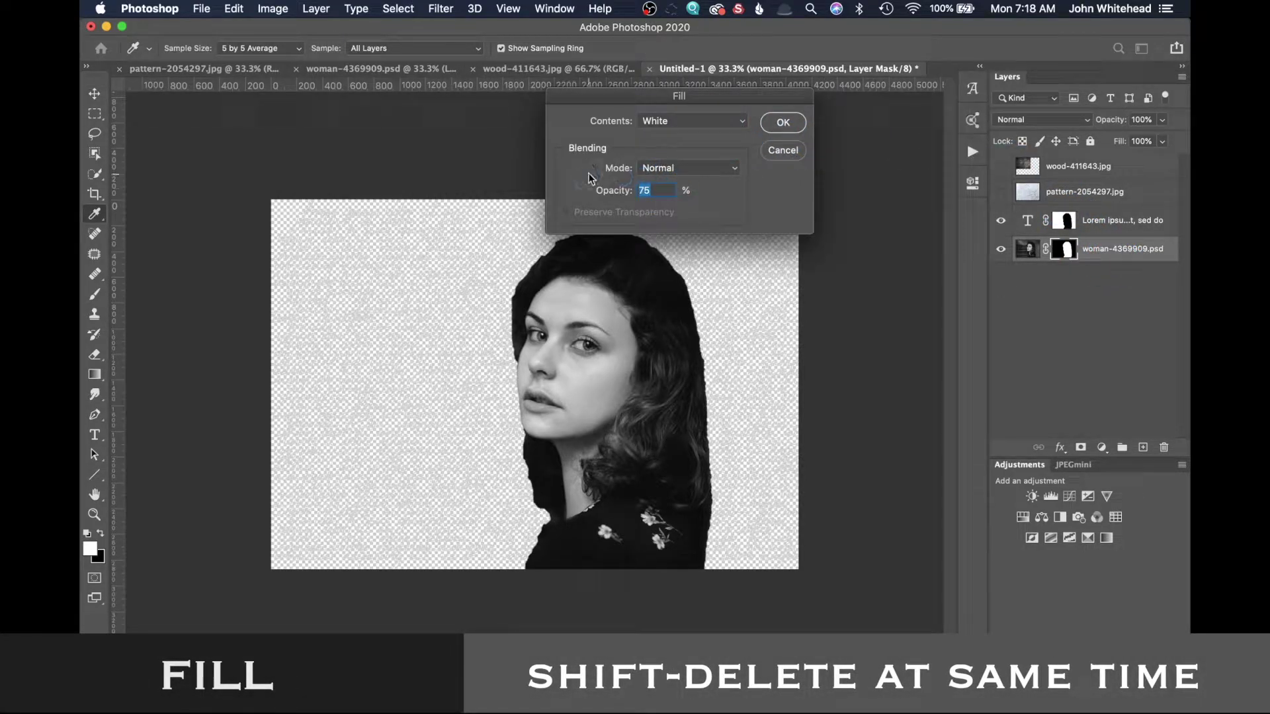
pyautogui.write('100')
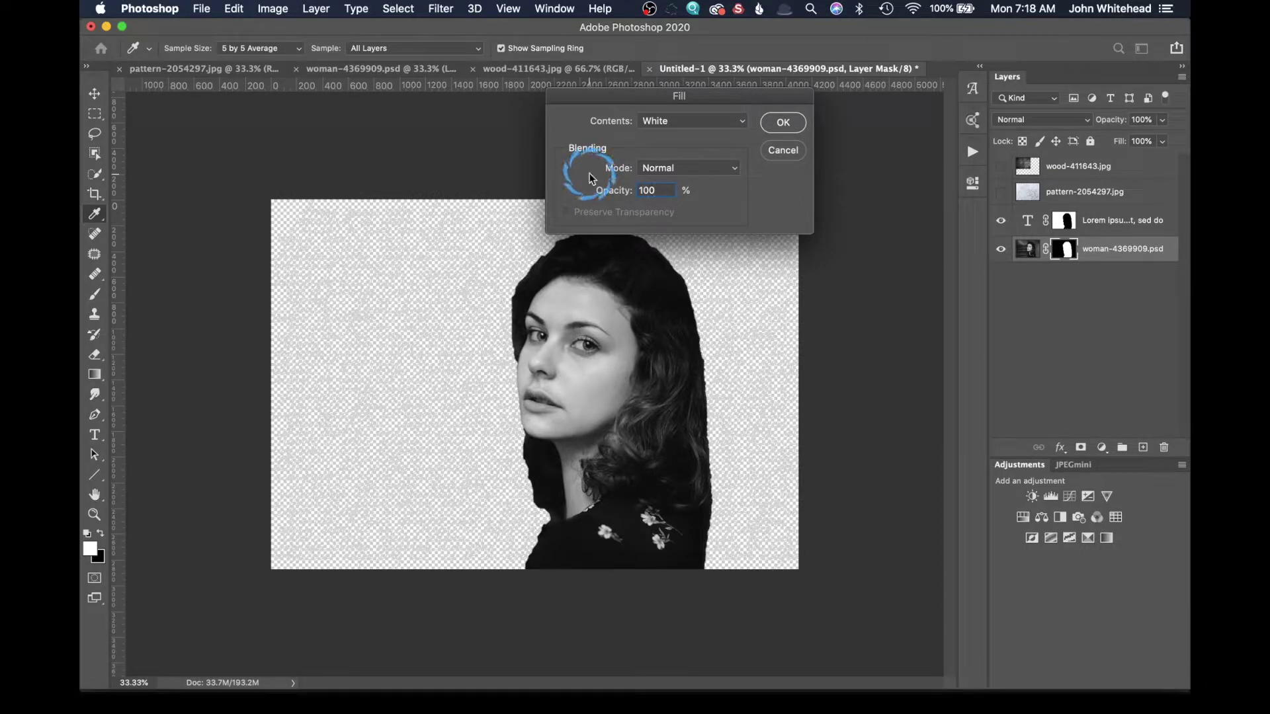
pyautogui.click(793, 129)
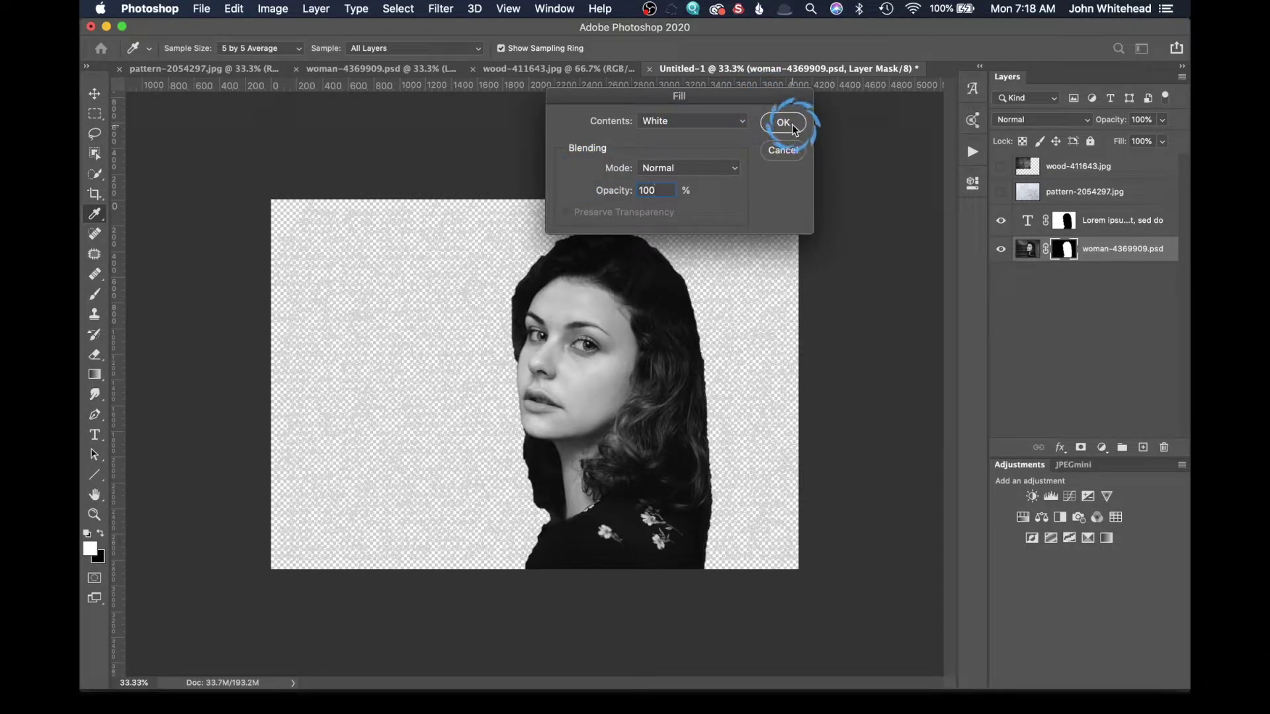
pyautogui.click(682, 130)
pyautogui.click(783, 122)
pyautogui.press('v')
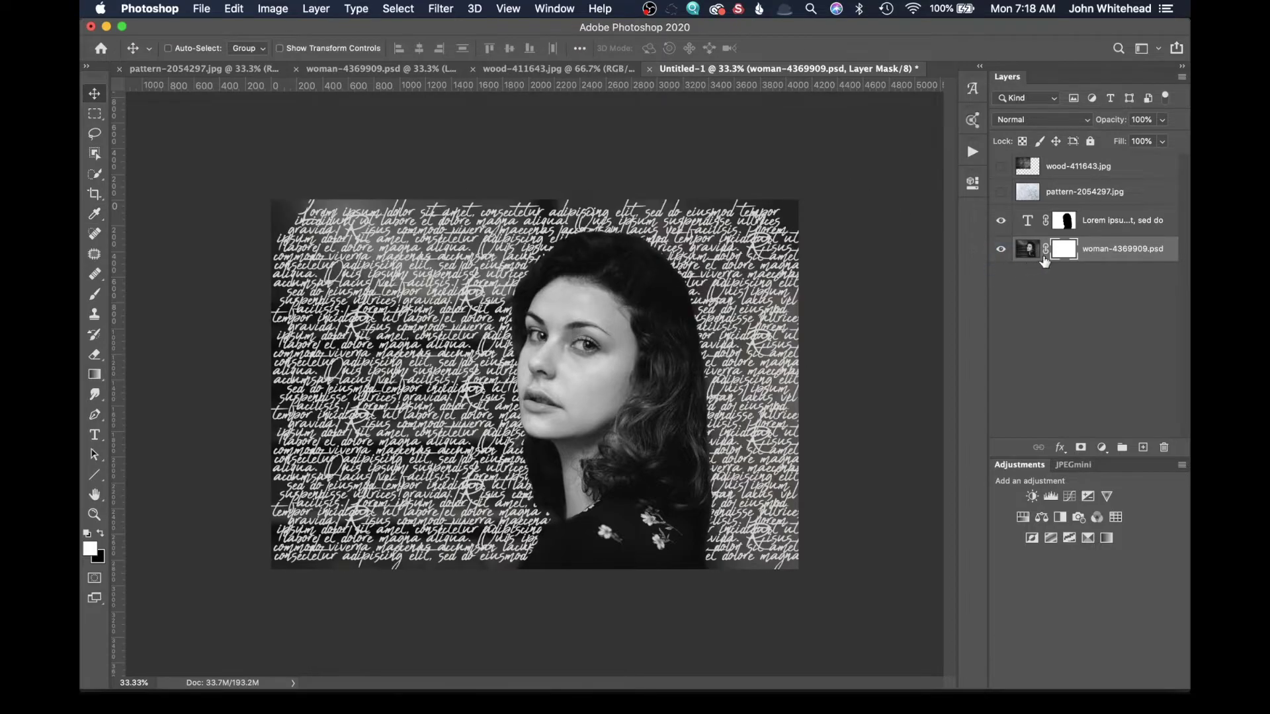
# Delete the layer mask from the lorem ipsum text layer.
pyautogui.click(832, 260)
pyautogui.click(547, 663)
pyautogui.click(1017, 258)
pyautogui.moveTo(1064, 221); pyautogui.dragTo(1164, 448)
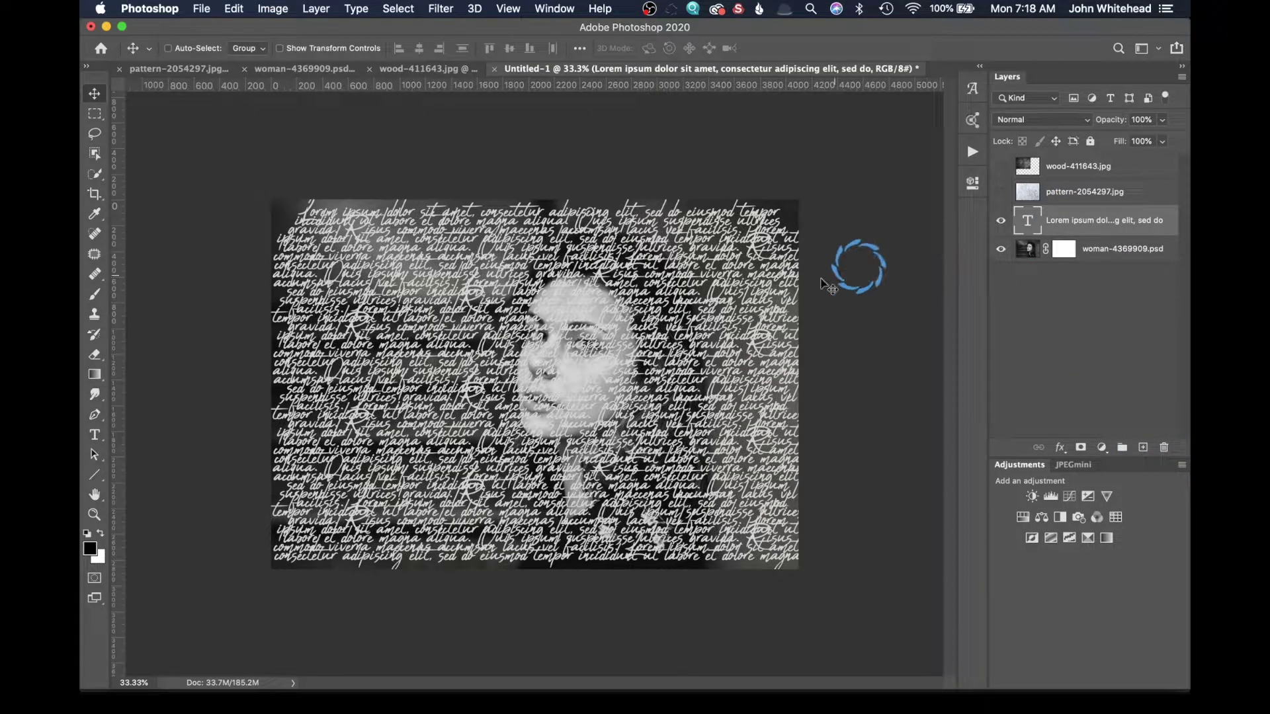
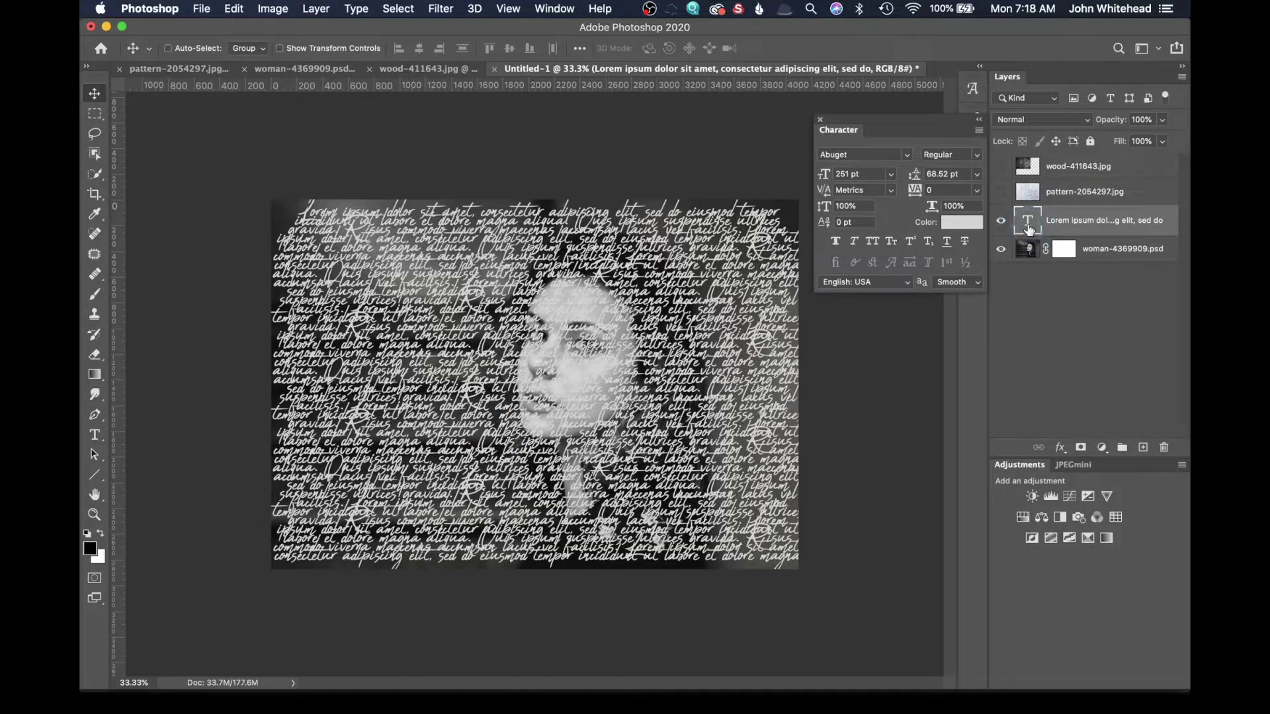
# Set the lorem ipsum text's size to 367 pt and its leading to 303.52 pt, and commit the changes.
pyautogui.doubleClick(1028, 221)
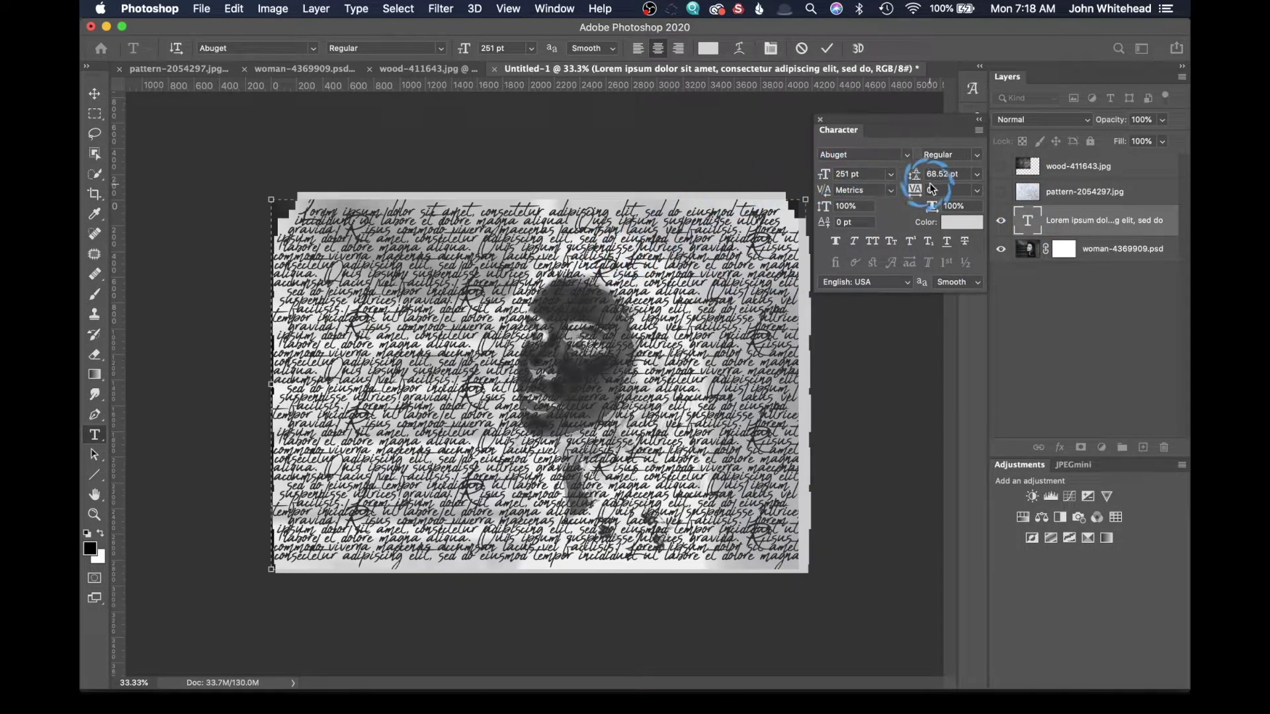
pyautogui.moveTo(823, 173); pyautogui.dragTo(891, 213)
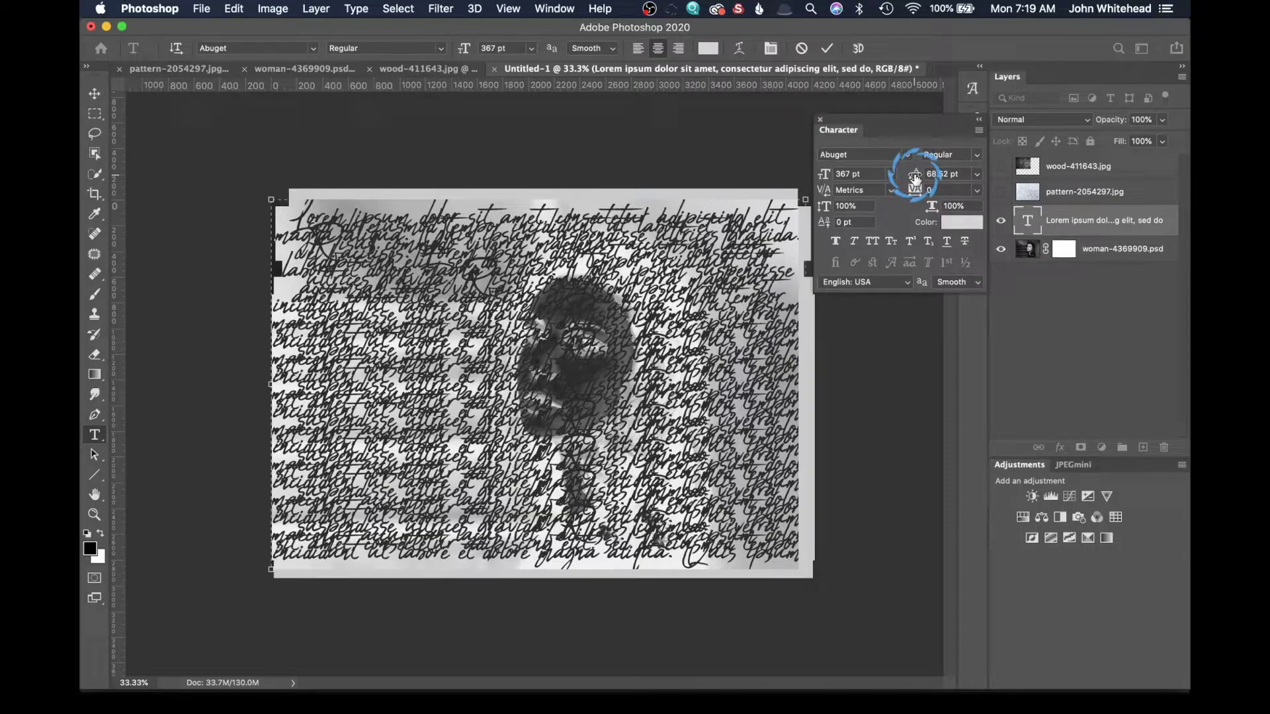
pyautogui.moveTo(918, 180)
pyautogui.mouseDown()
pyautogui.moveTo(983, 177)
pyautogui.moveTo(931, 173)
pyautogui.mouseUp()
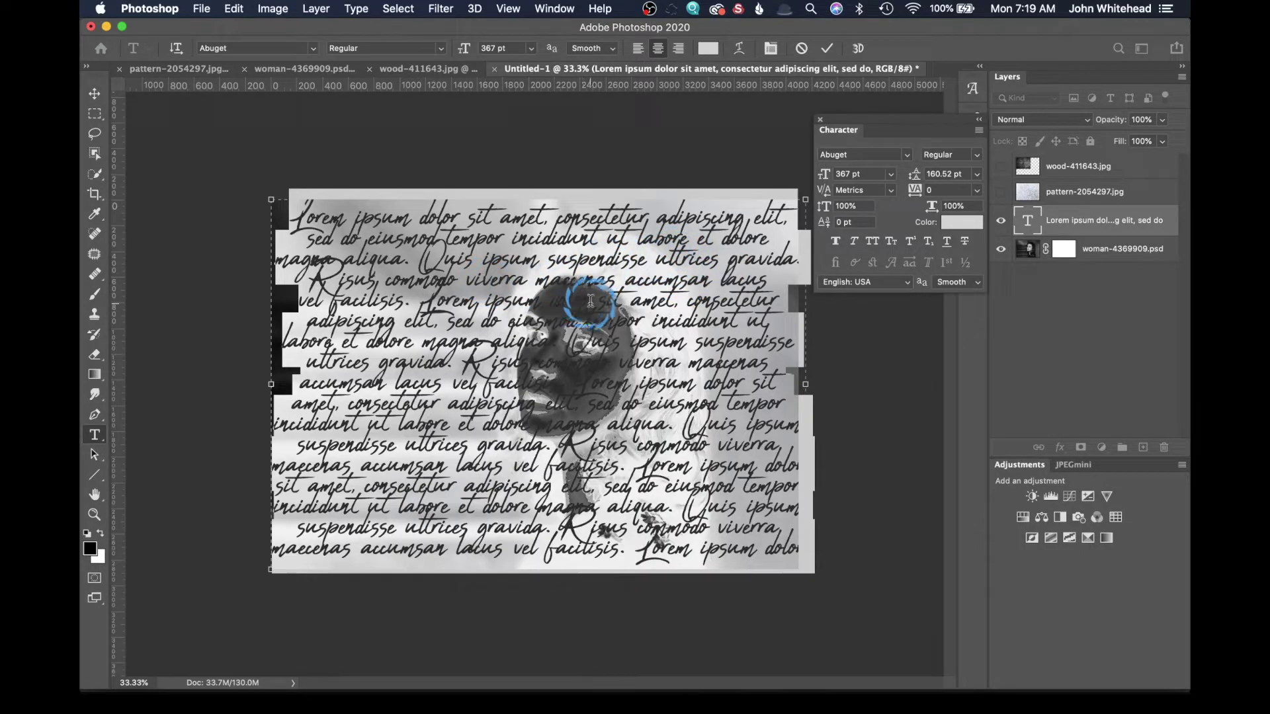
pyautogui.moveTo(915, 177); pyautogui.dragTo(965, 180)
pyautogui.moveTo(1052, 188); pyautogui.dragTo(1026, 197)
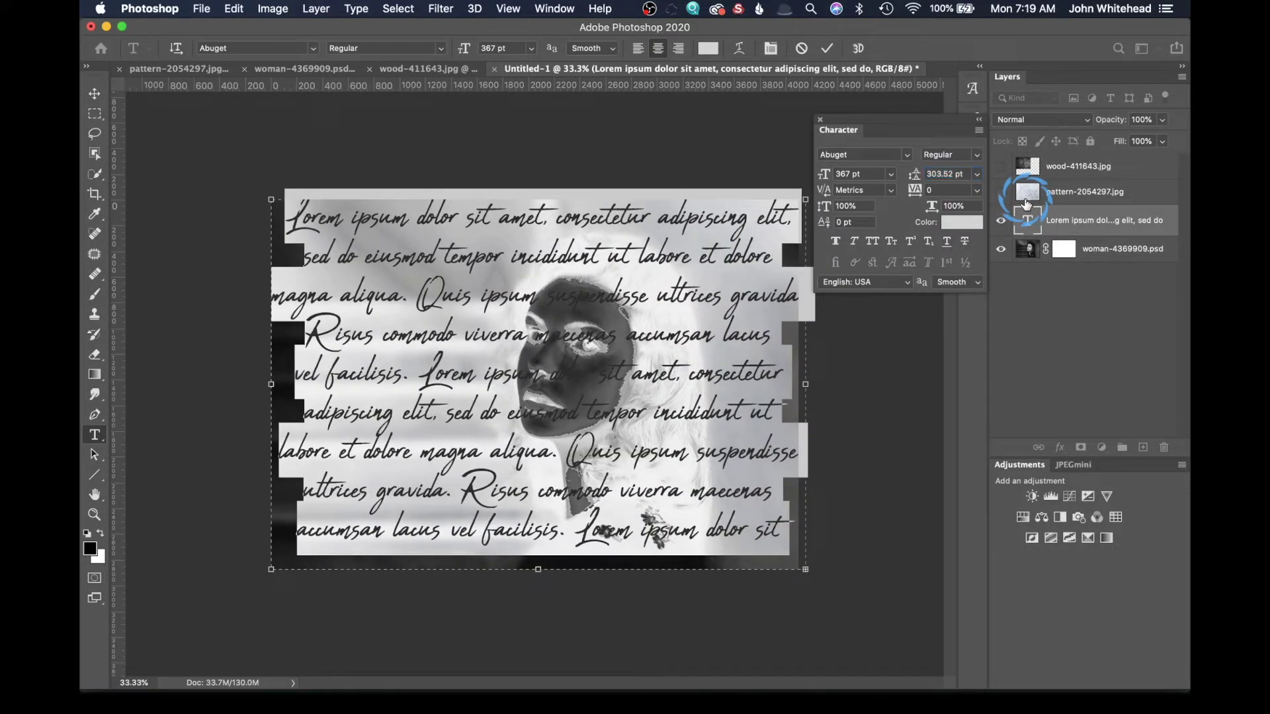
pyautogui.click(93, 98)
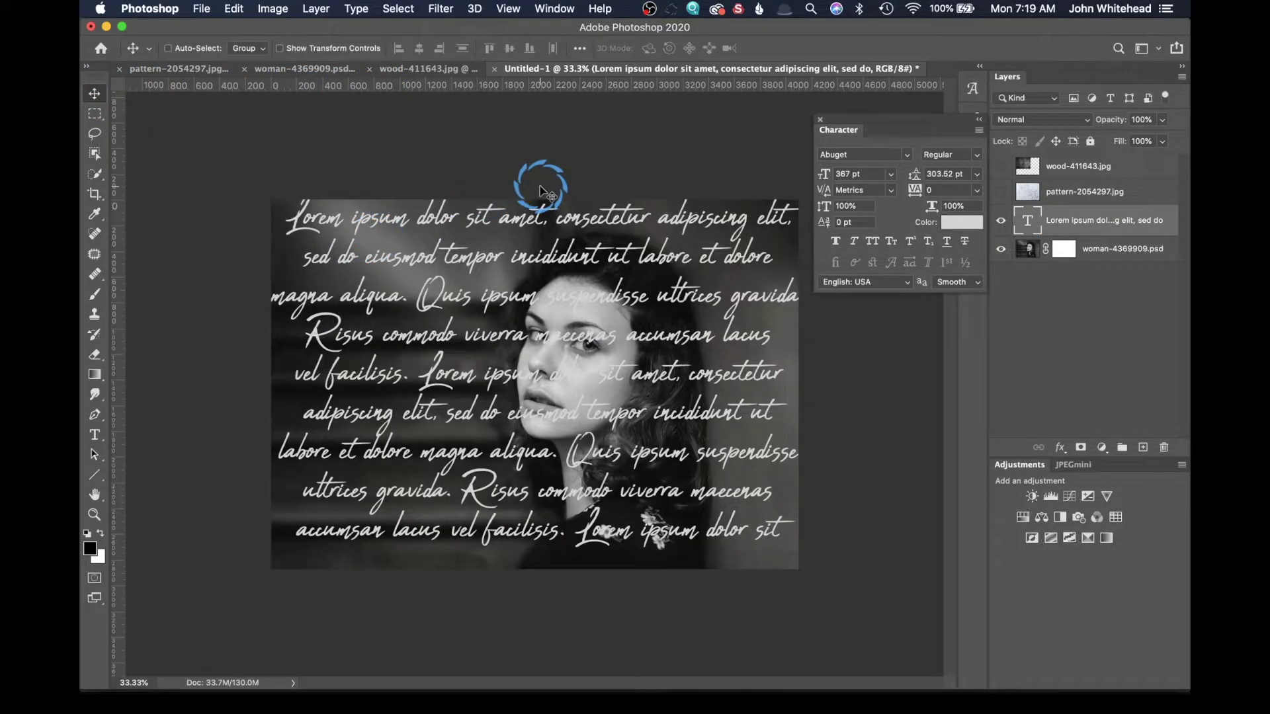
# Move the text block slightly lower on the canvas and reduce the text layer's opacity to 47%.
pyautogui.moveTo(568, 340); pyautogui.dragTo(553, 364)
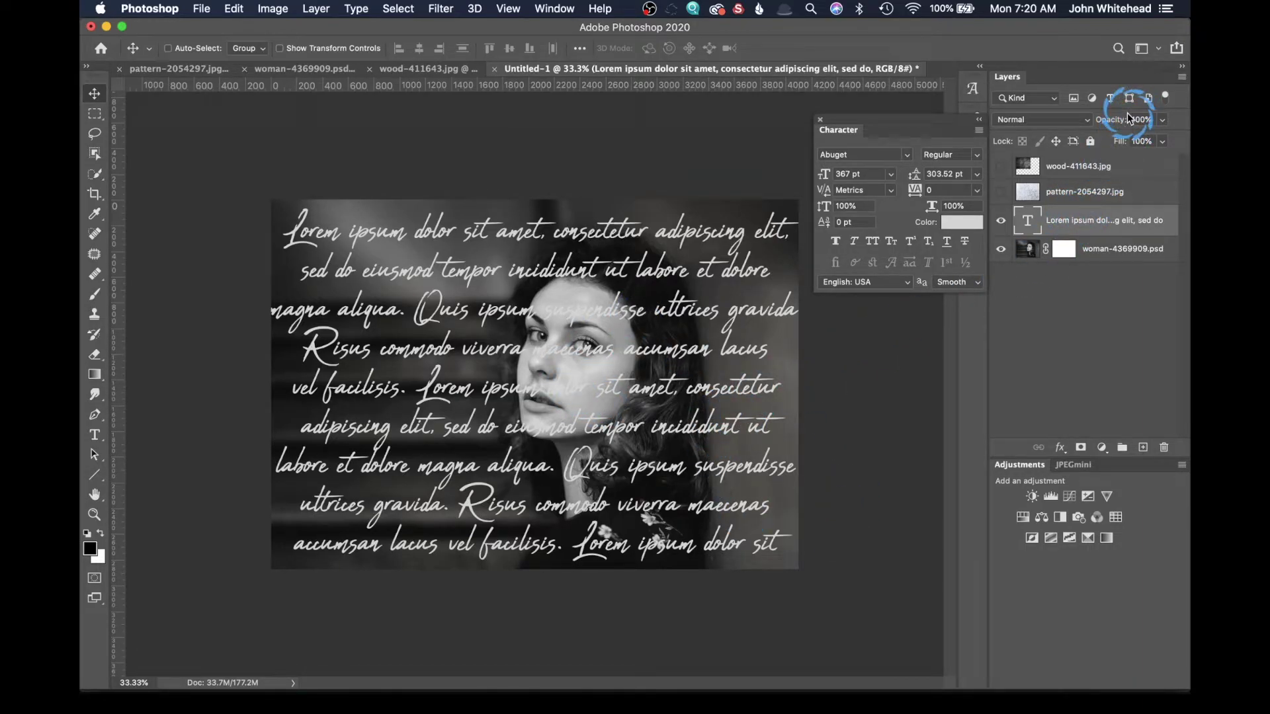
pyautogui.moveTo(1111, 120); pyautogui.dragTo(1077, 131)
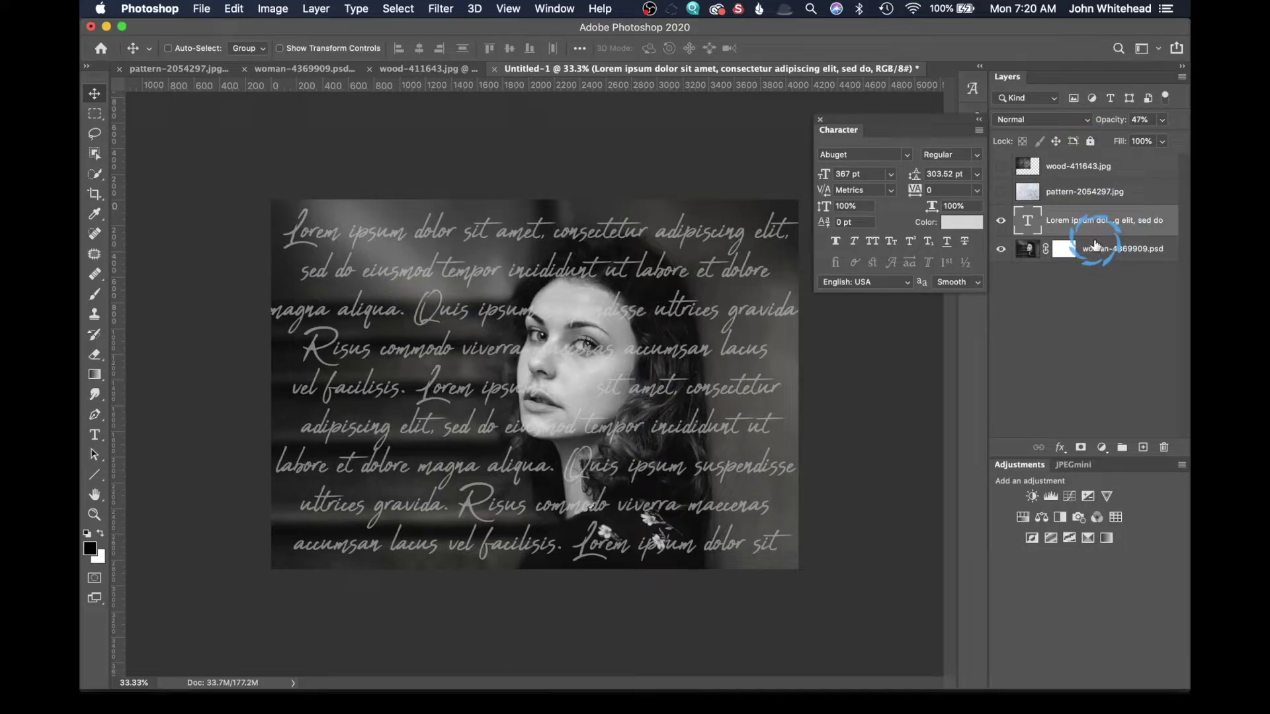
pyautogui.click(907, 121)
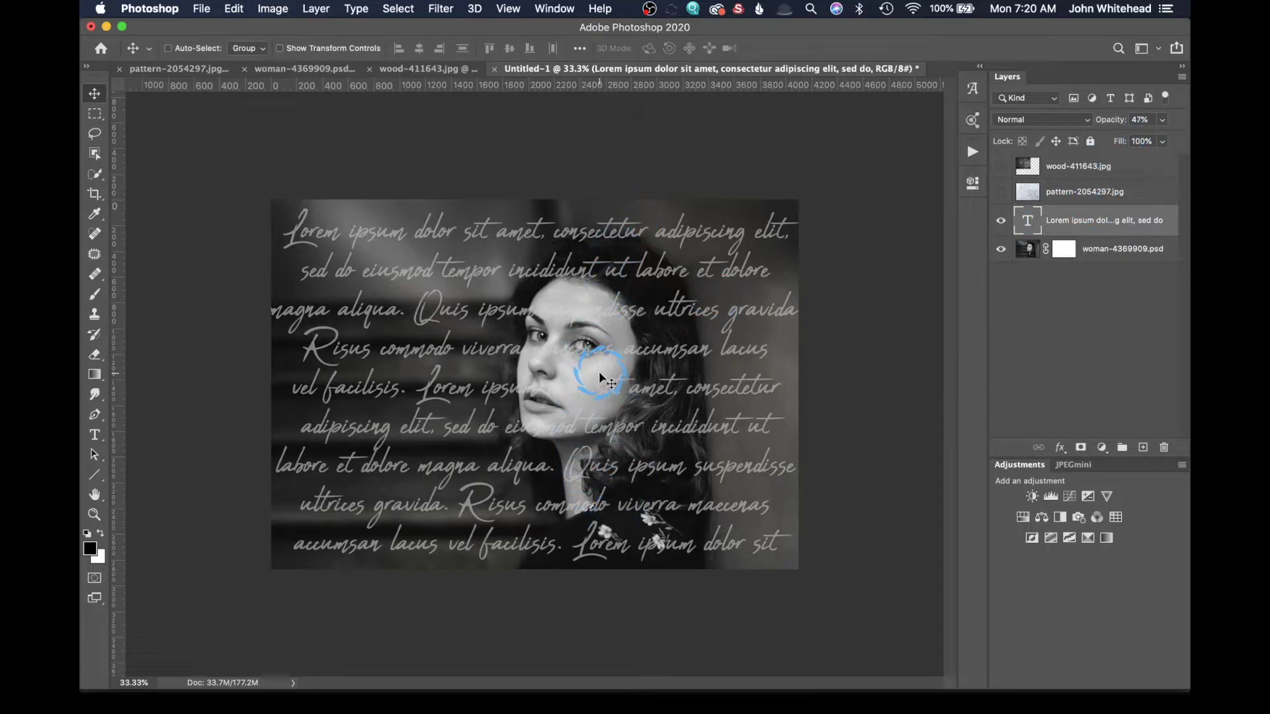
# Show the pattern-2054297.jpg layer briefly to examine the frost texture, and hide it again.
pyautogui.click(1001, 193)
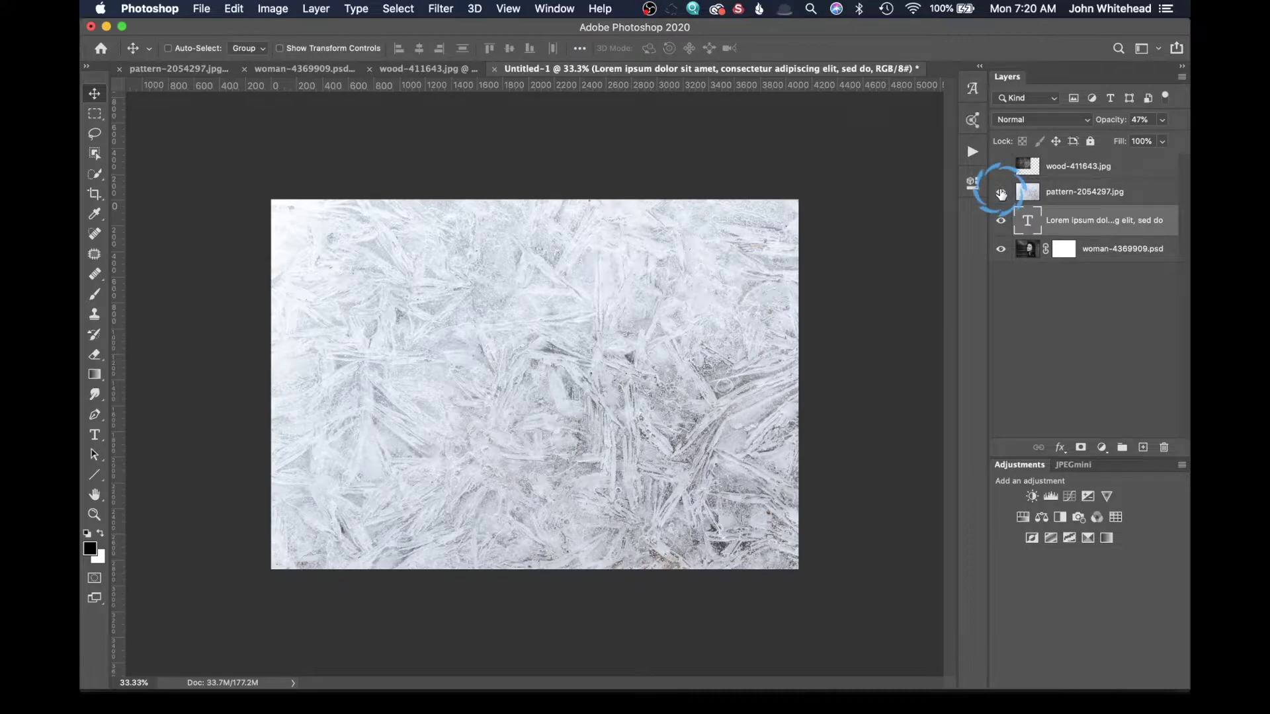
pyautogui.click(1001, 193)
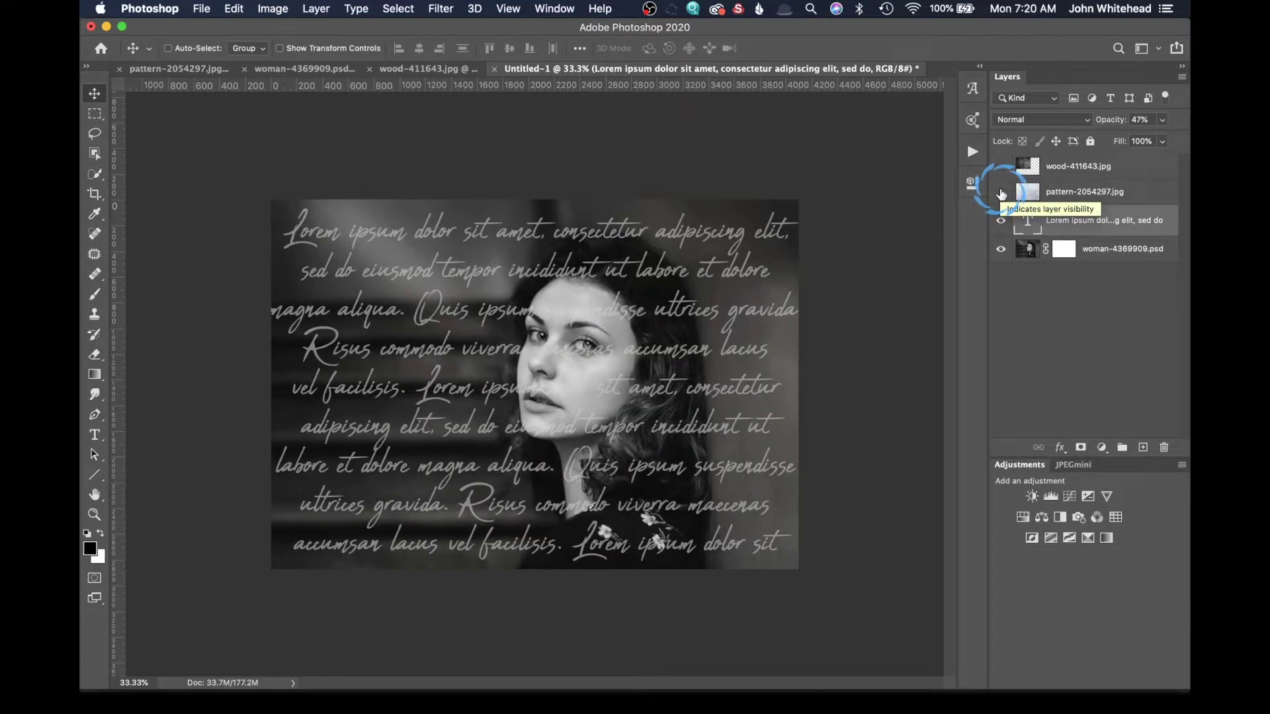
# Show the pattern-2054297.jpg layer and set its blend mode to Soft Light over the text and portrait.
pyautogui.click(1022, 195)
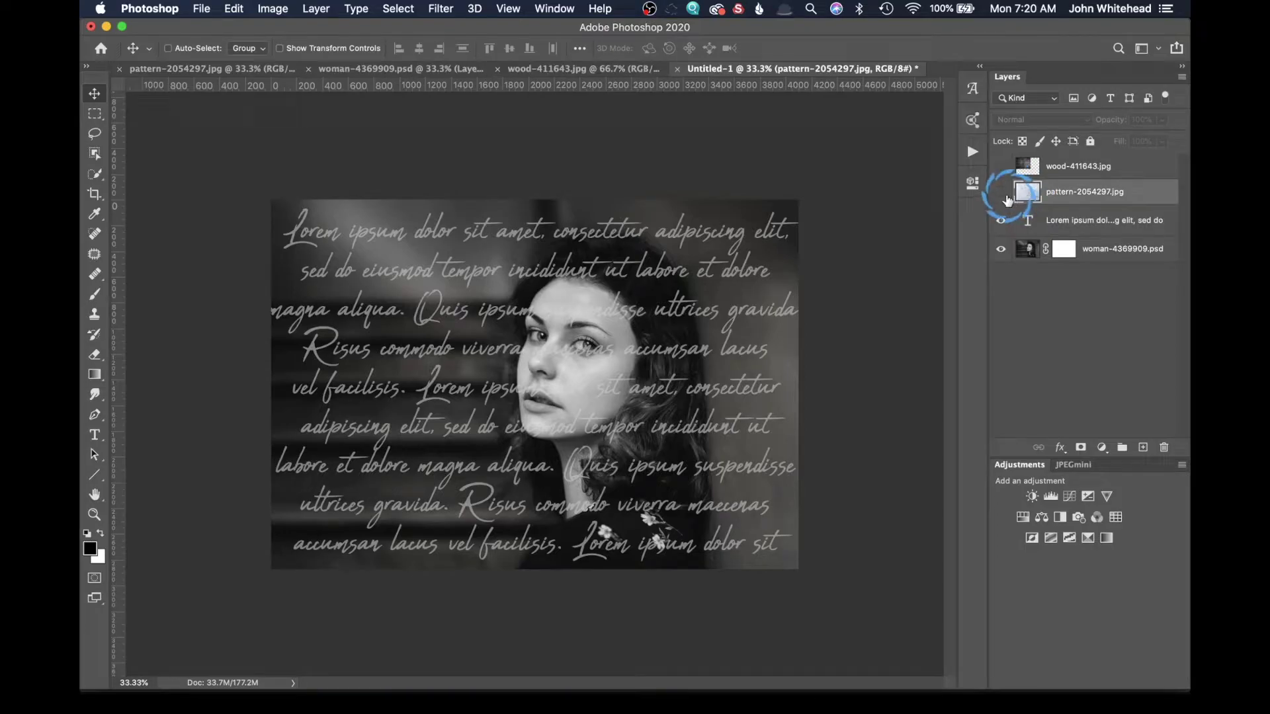
pyautogui.click(1001, 193)
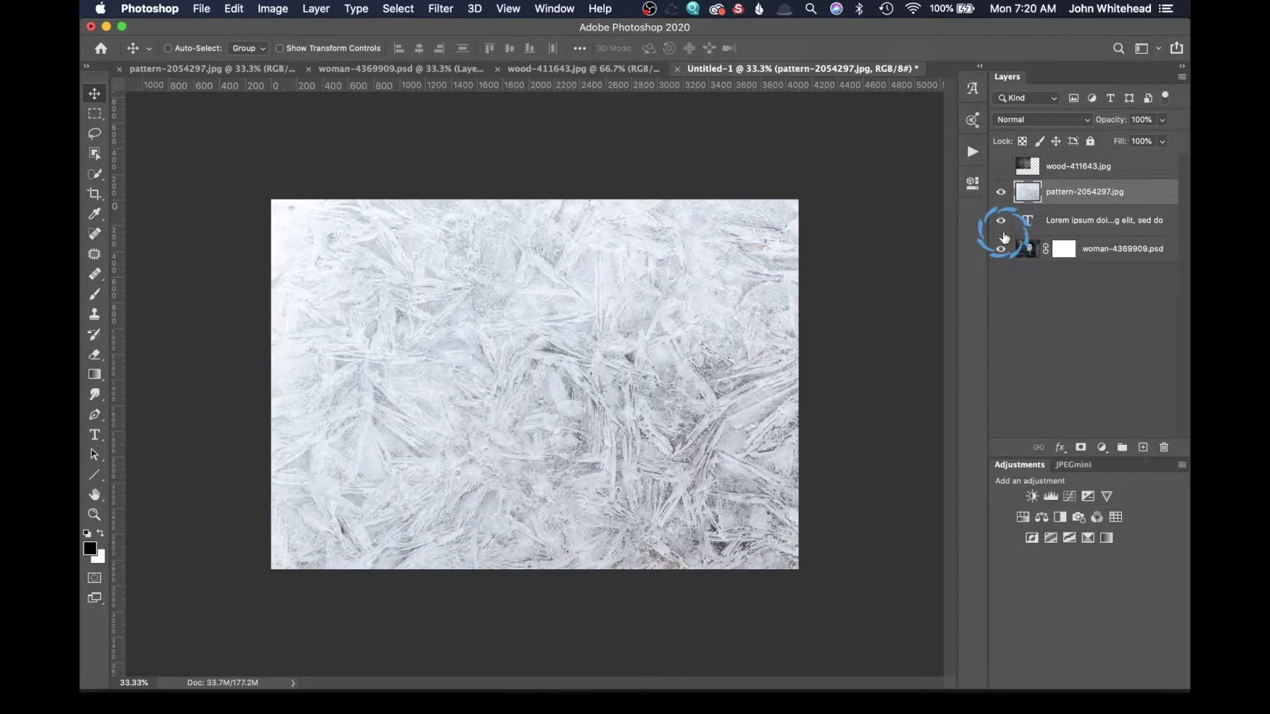
pyautogui.click(1036, 120)
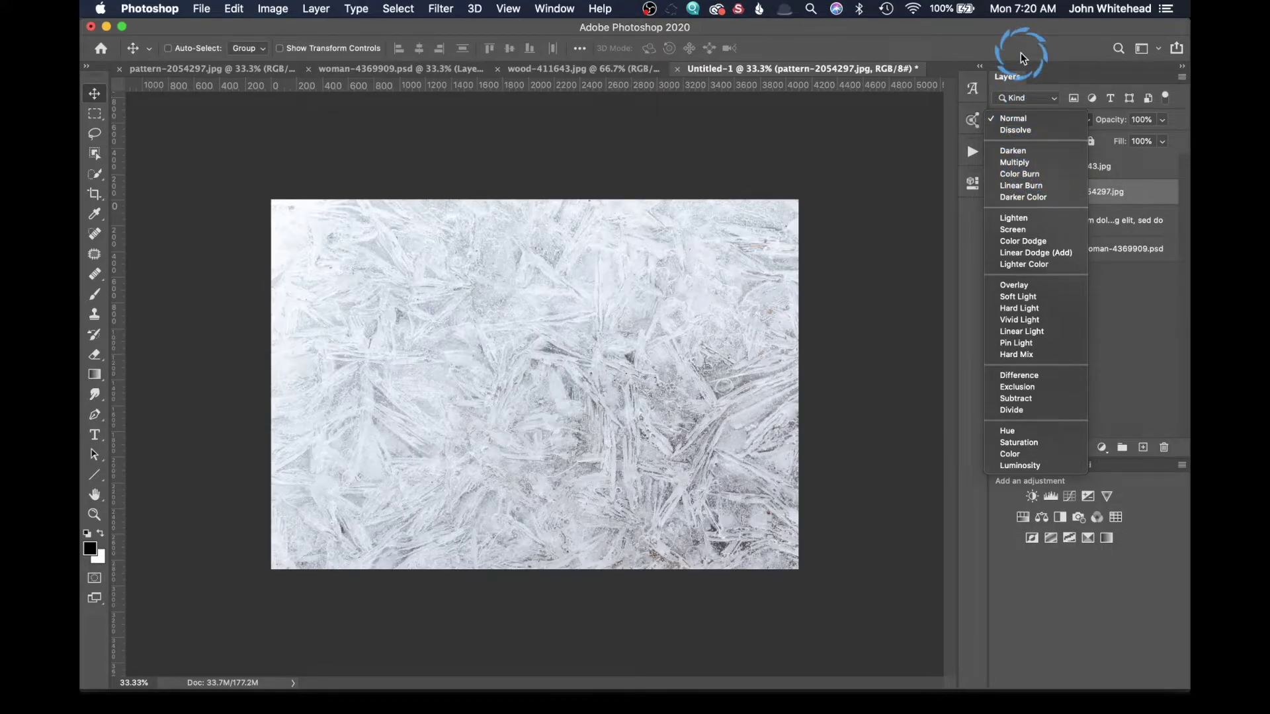
pyautogui.click(1055, 119)
pyautogui.moveTo(1028, 192)
pyautogui.mouseDown()
pyautogui.moveTo(1029, 221)
pyautogui.moveTo(1028, 176)
pyautogui.mouseUp()
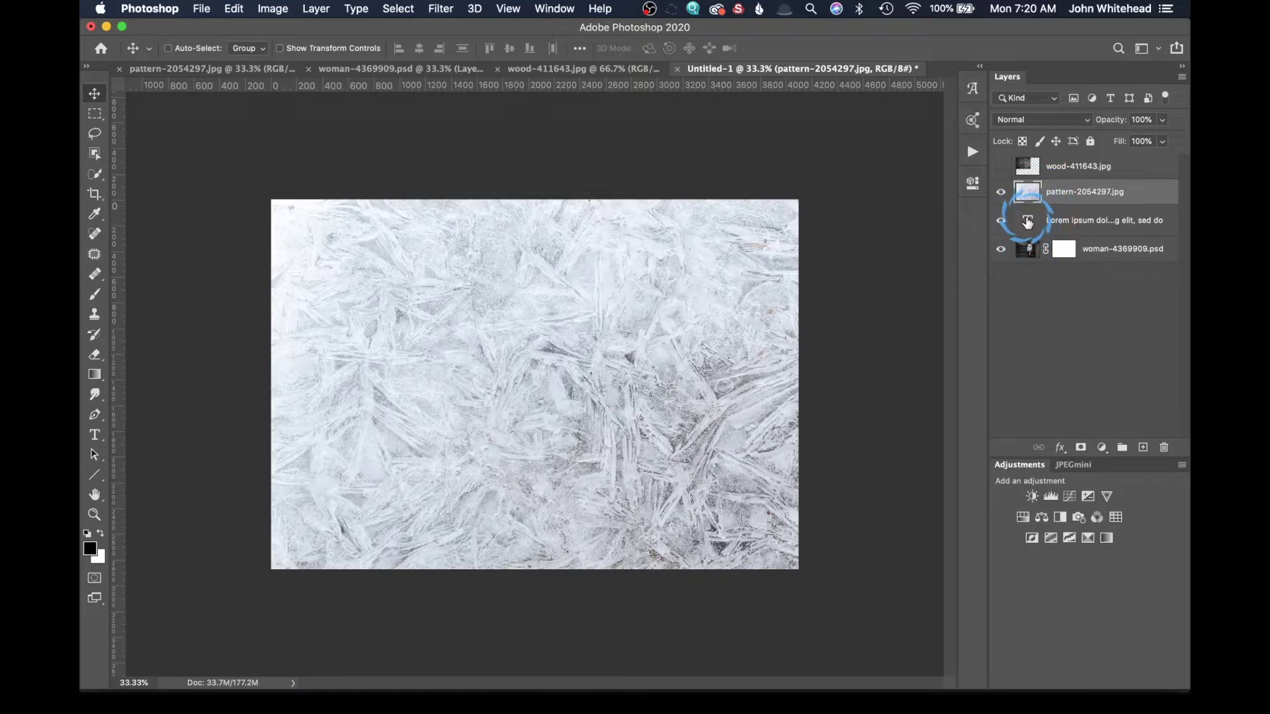
pyautogui.moveTo(1022, 170)
pyautogui.mouseDown()
pyautogui.moveTo(1049, 213)
pyautogui.moveTo(1015, 188)
pyautogui.moveTo(1038, 171)
pyautogui.moveTo(1022, 187)
pyautogui.moveTo(1040, 230)
pyautogui.moveTo(1029, 188)
pyautogui.moveTo(1032, 248)
pyautogui.moveTo(1026, 171)
pyautogui.moveTo(1025, 194)
pyautogui.mouseUp()
pyautogui.click(1035, 121)
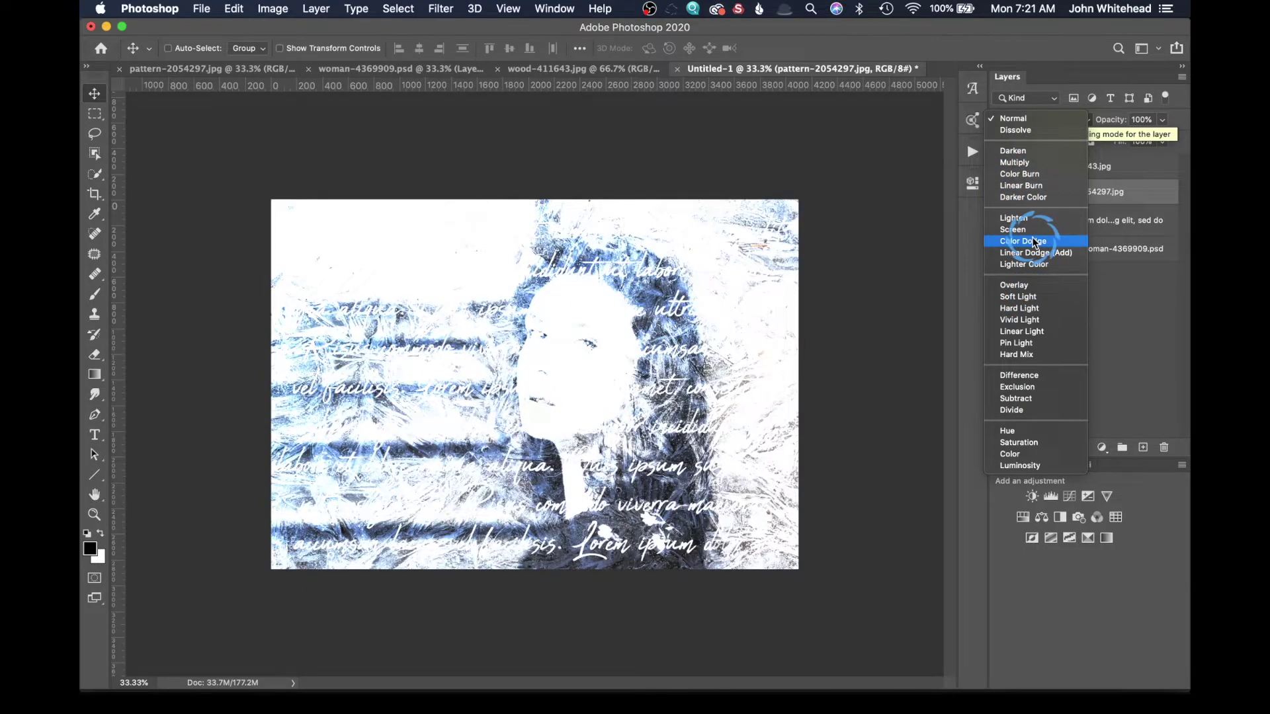
pyautogui.click(1034, 298)
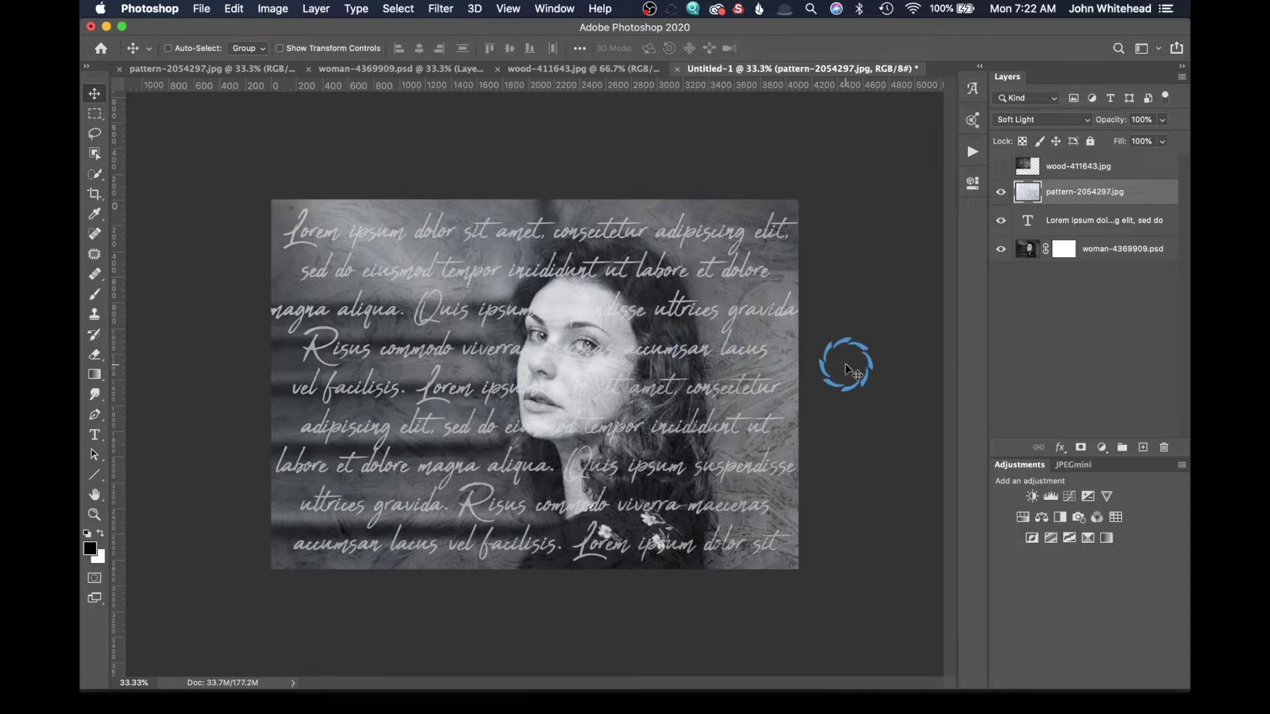
# Show the wood-411643.jpg layer, scale it proportionally to about 161% with Free Transform and reposition it to cover the canvas.
pyautogui.click(1031, 167)
pyautogui.press('super+equal')
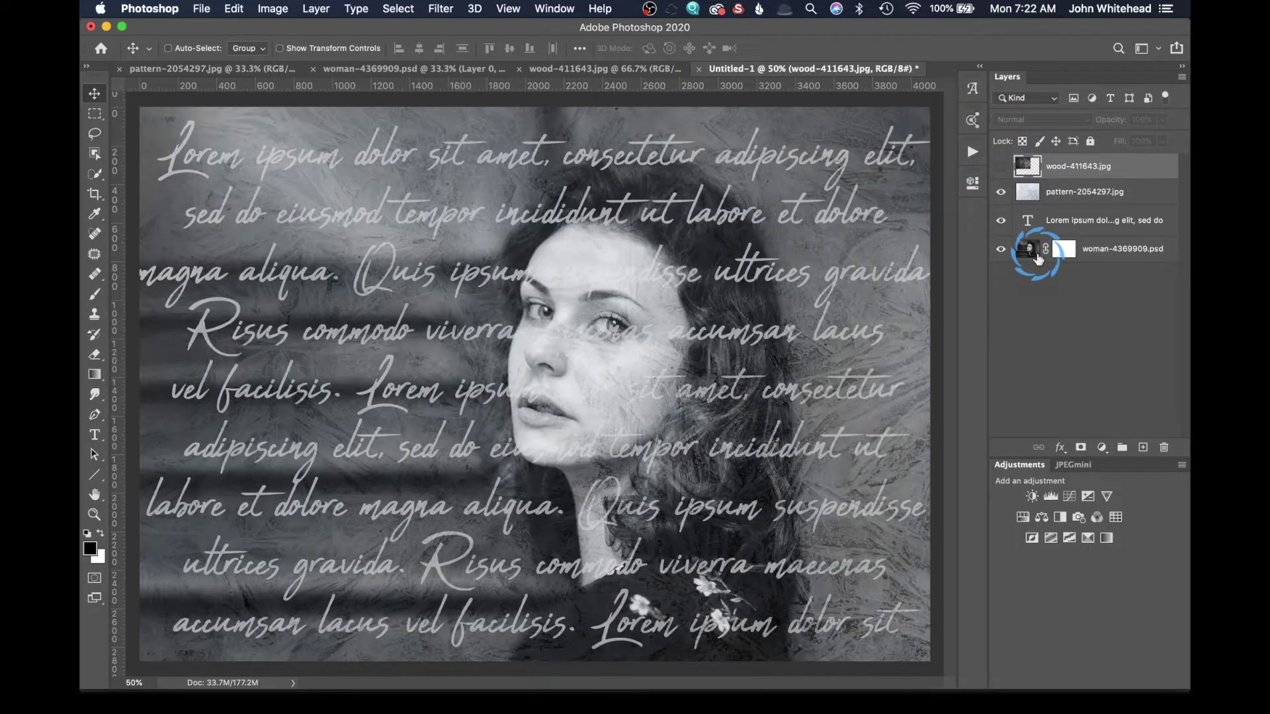
pyautogui.click(1000, 168)
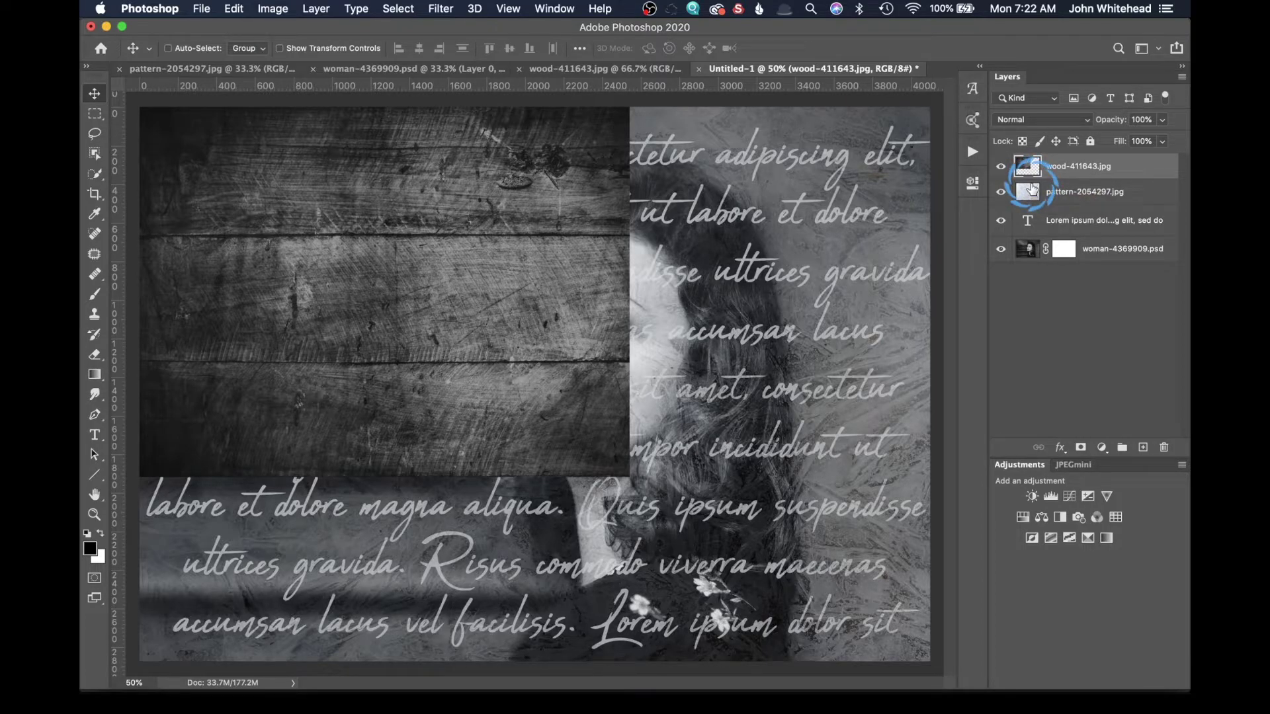
pyautogui.press('super')
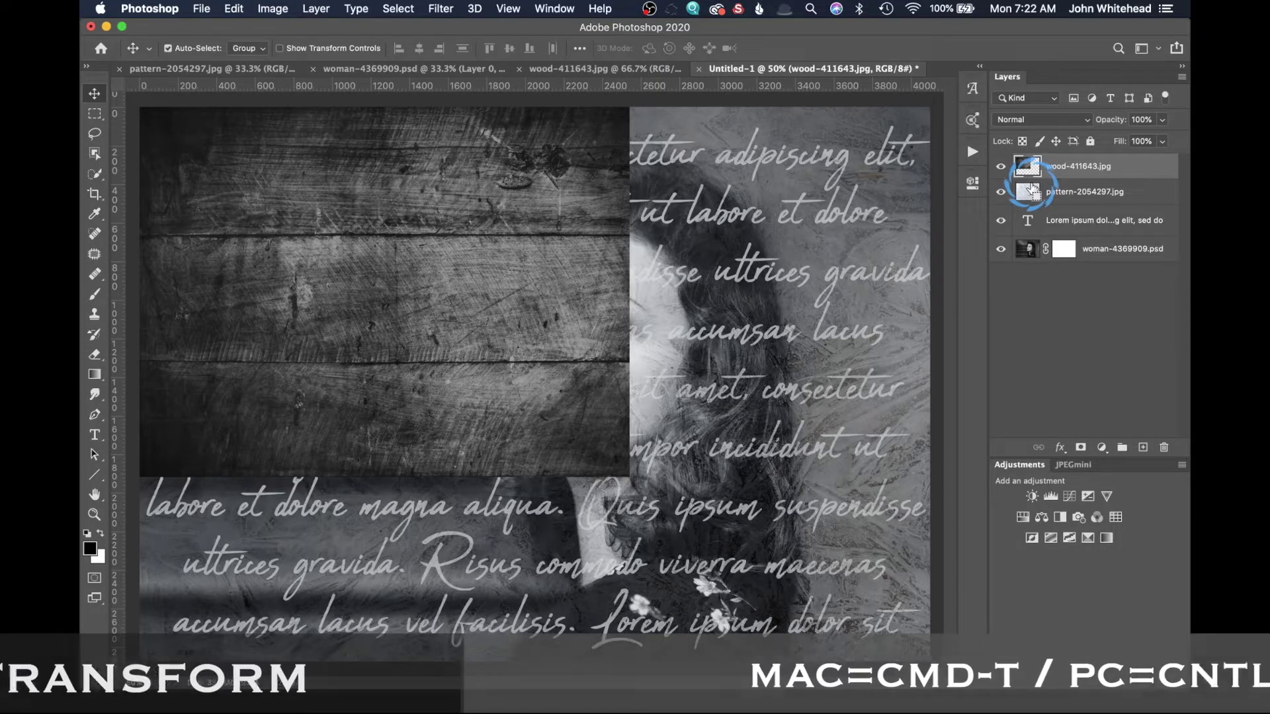
pyautogui.press('super+t')
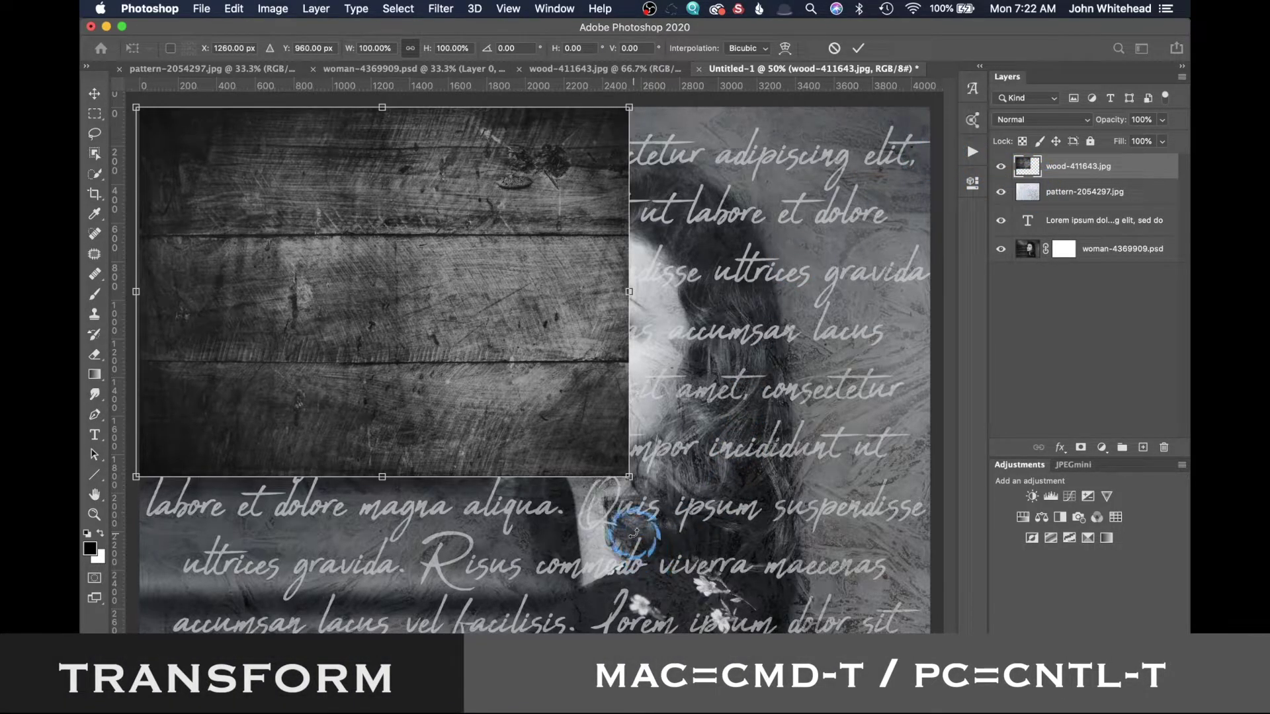
pyautogui.moveTo(629, 476); pyautogui.dragTo(960, 655)
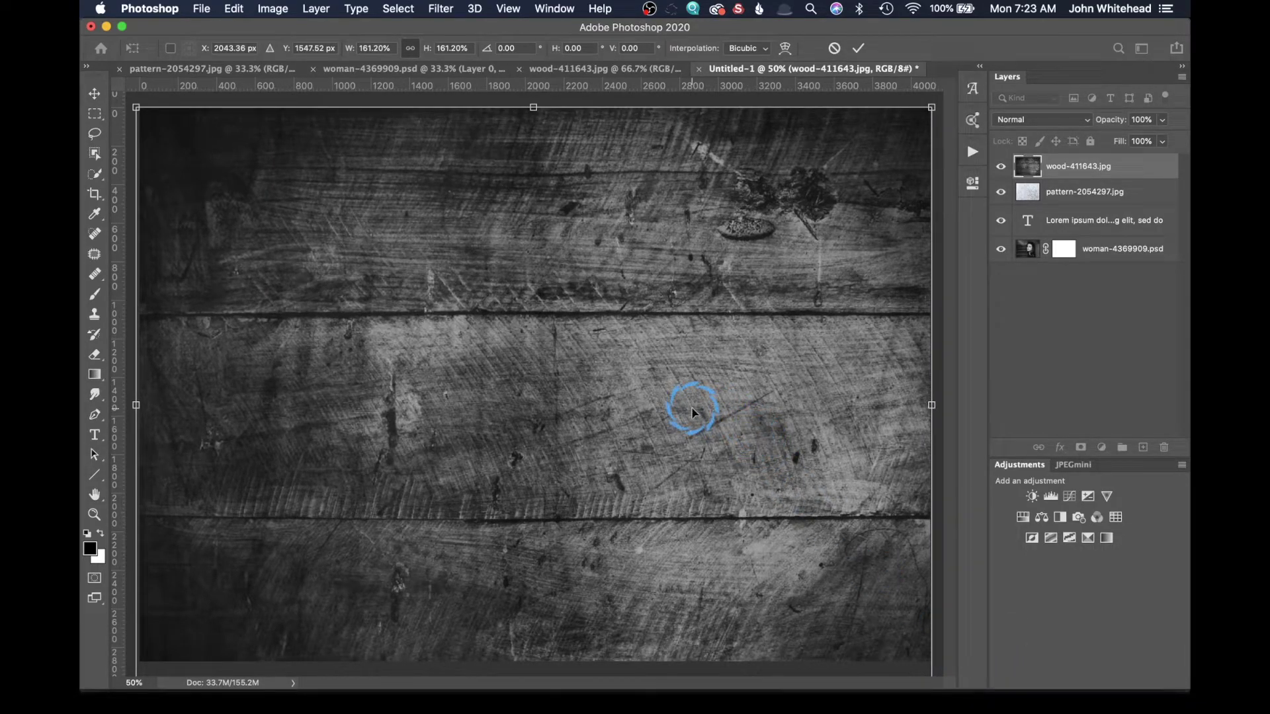
pyautogui.moveTo(692, 413); pyautogui.dragTo(696, 390)
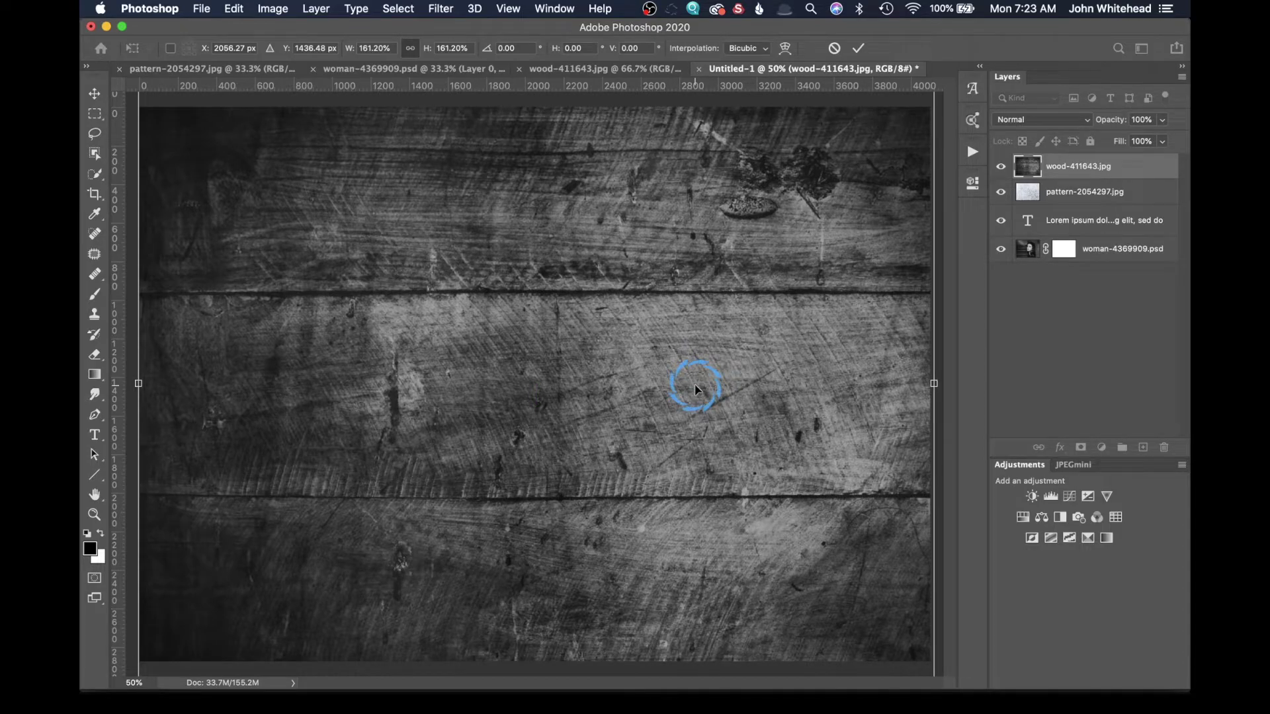
pyautogui.press('Return')
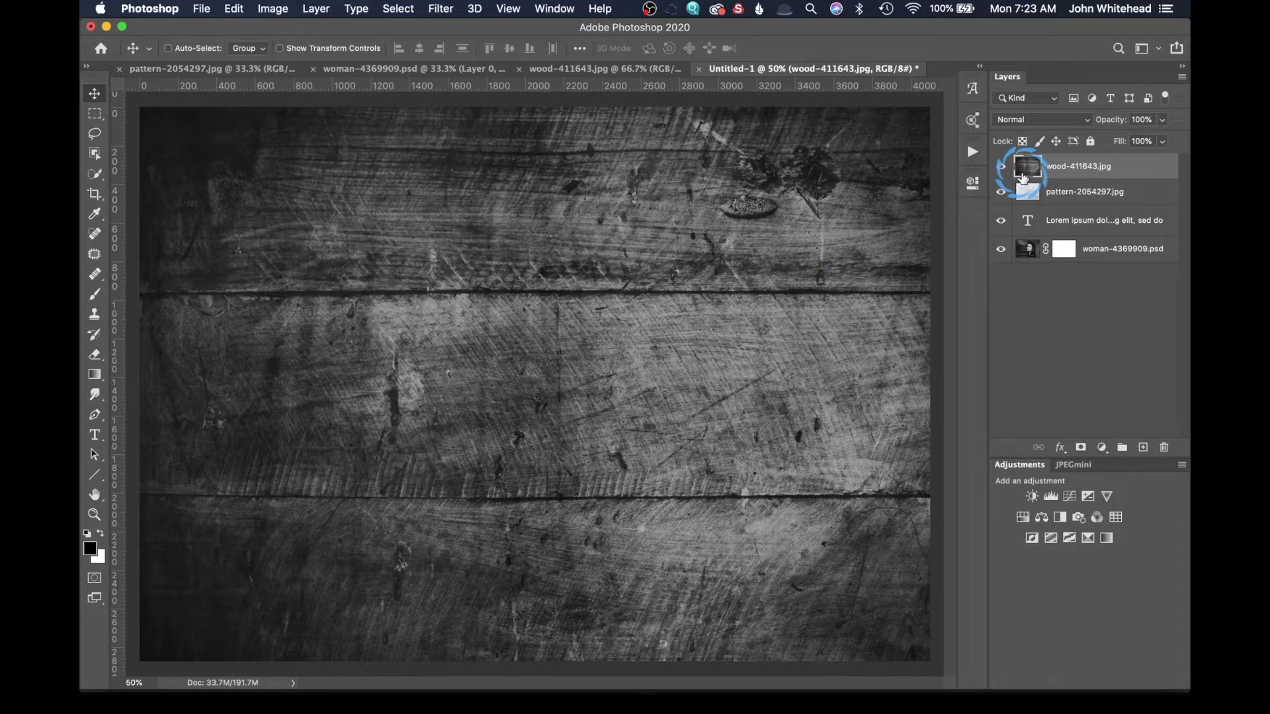
# Set the wood-411643.jpg layer's blend mode to Vivid Light and its opacity to 57%.
pyautogui.click(1077, 125)
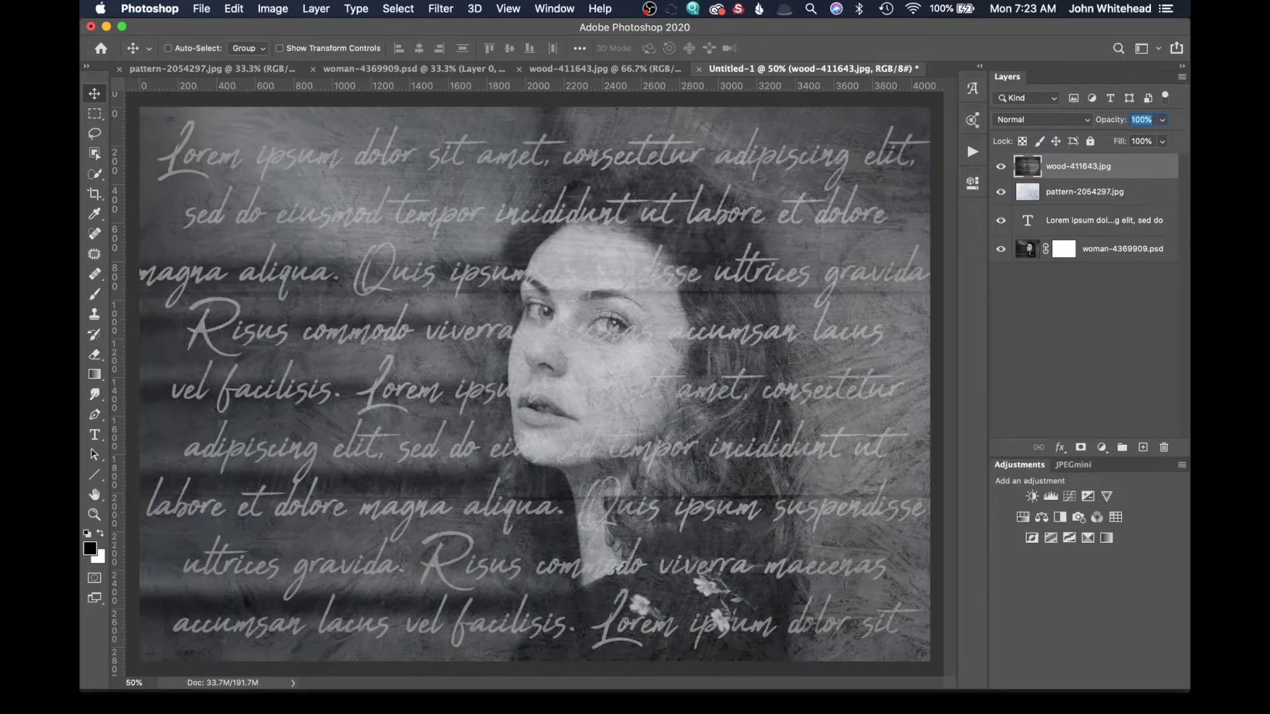
pyautogui.press('0')
pyautogui.click(1040, 126)
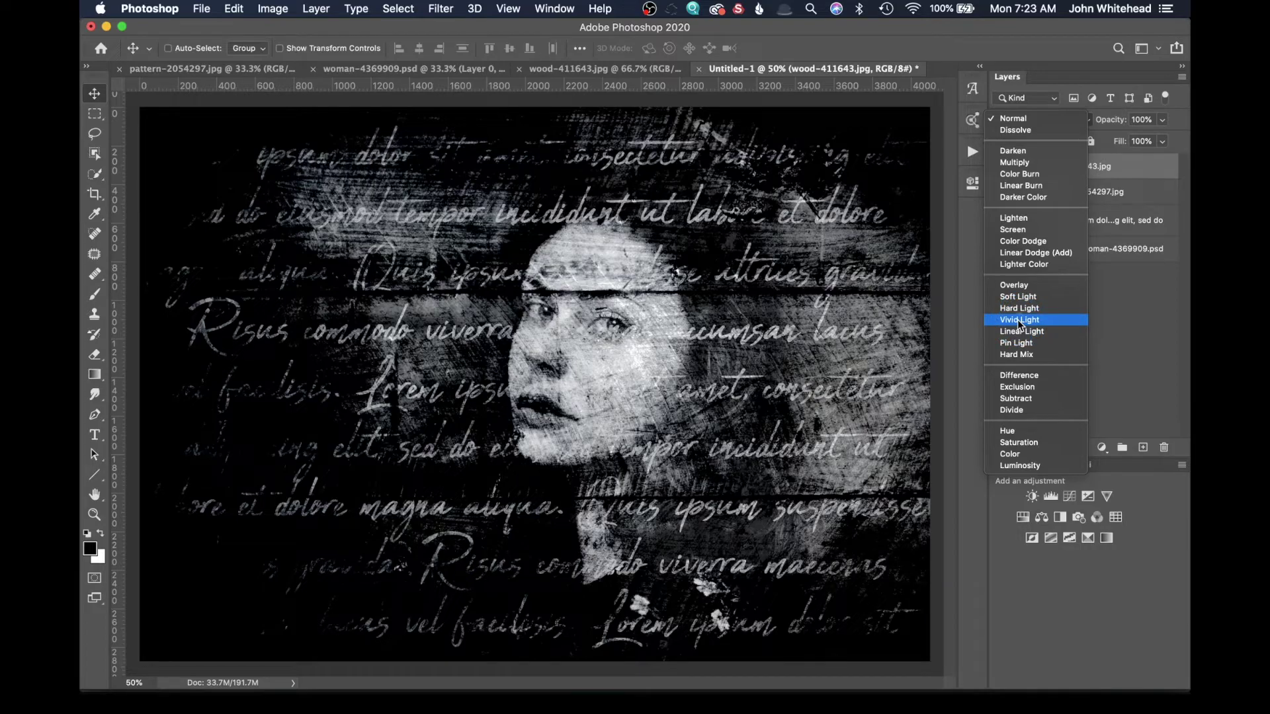
pyautogui.click(1019, 321)
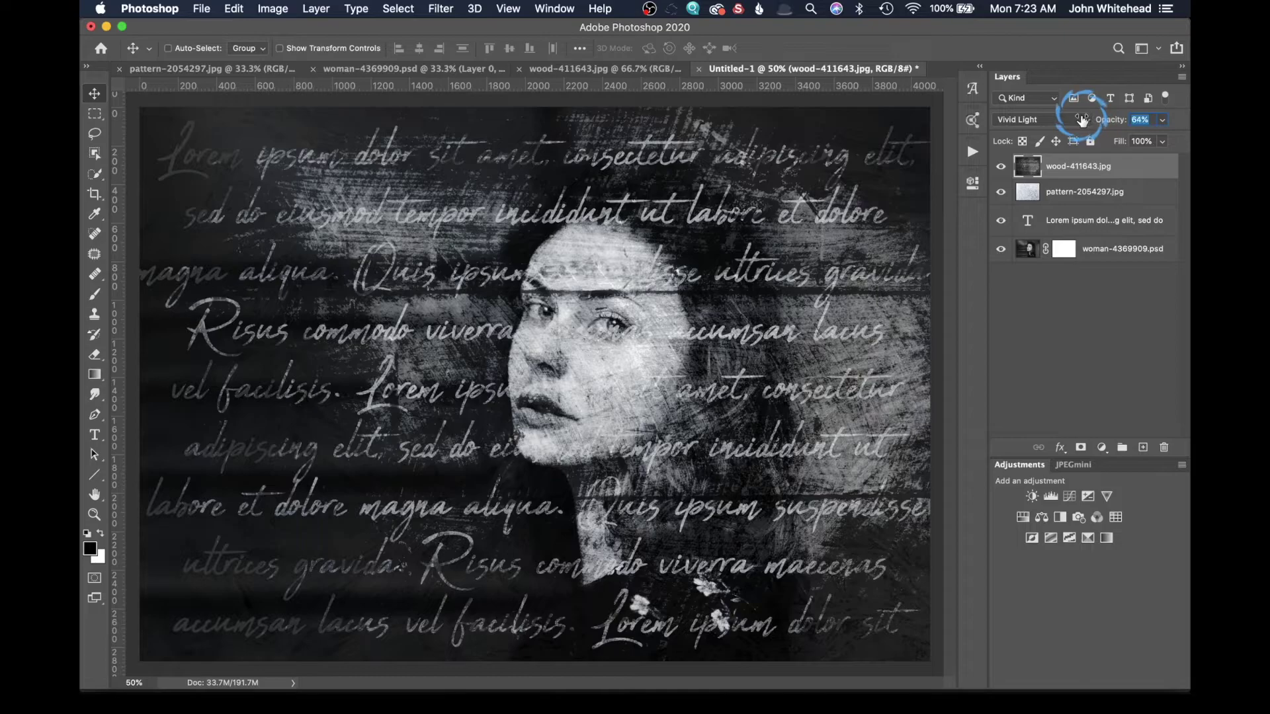
pyautogui.moveTo(1082, 120); pyautogui.dragTo(1073, 119)
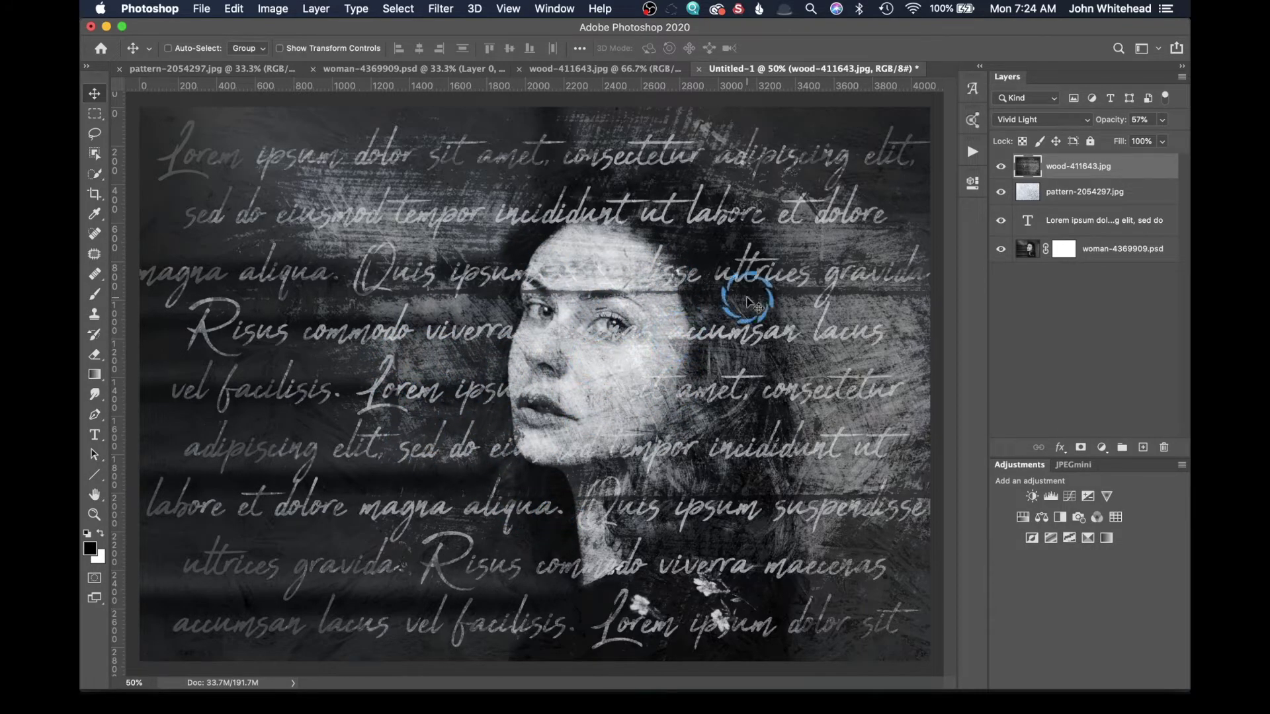
pyautogui.press('super+minus')
pyautogui.press('super+plus')
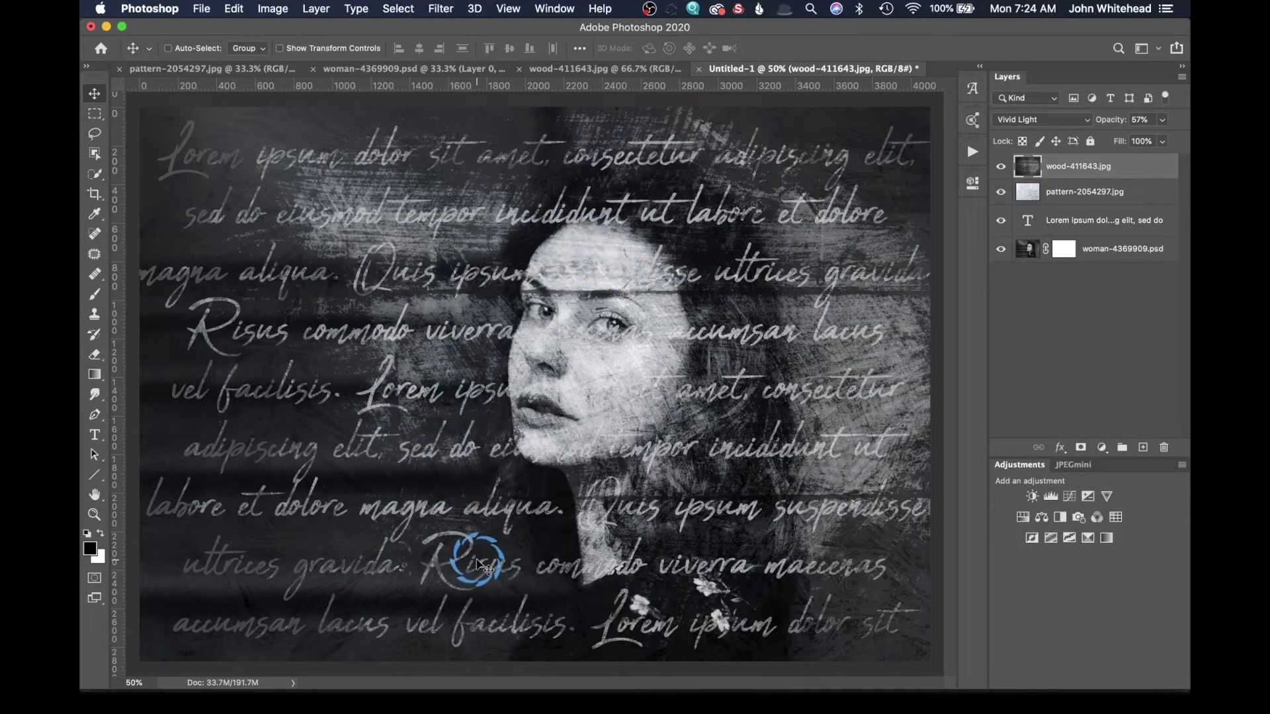
# Add a layer mask to the lorem ipsum text layer and set the Brush tool's flow to 11%.
pyautogui.click(1027, 224)
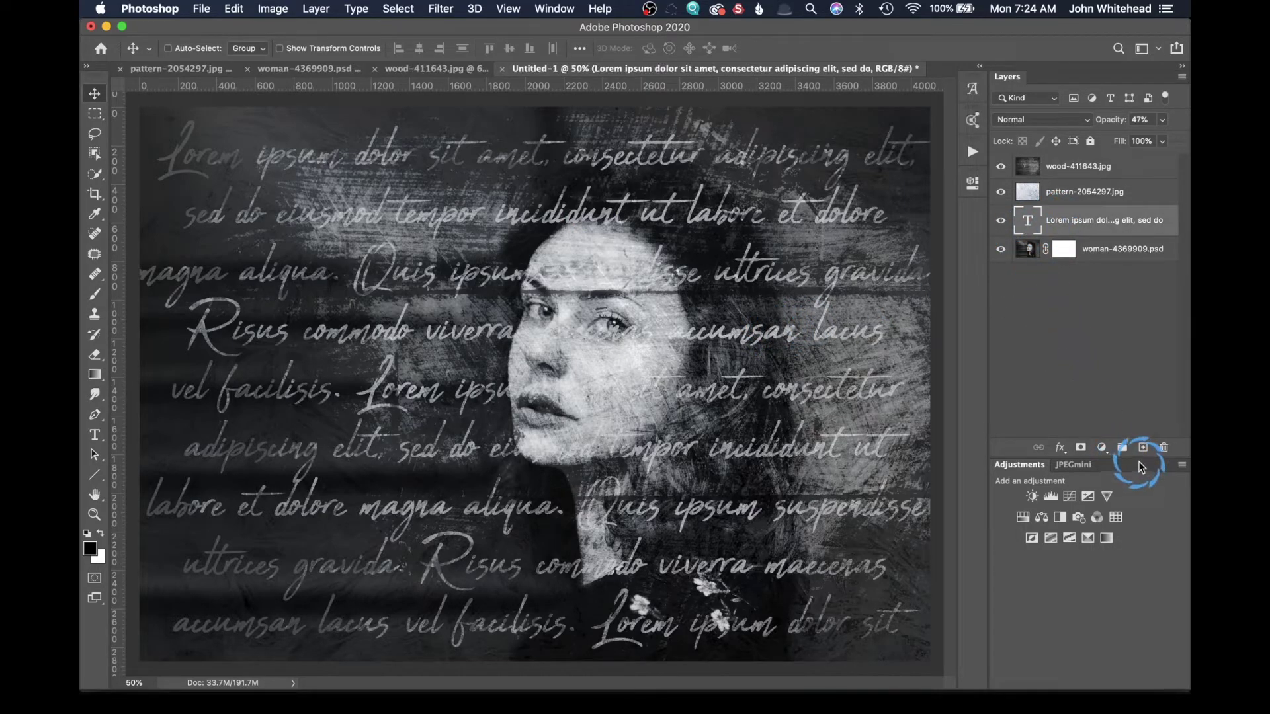
pyautogui.click(1080, 448)
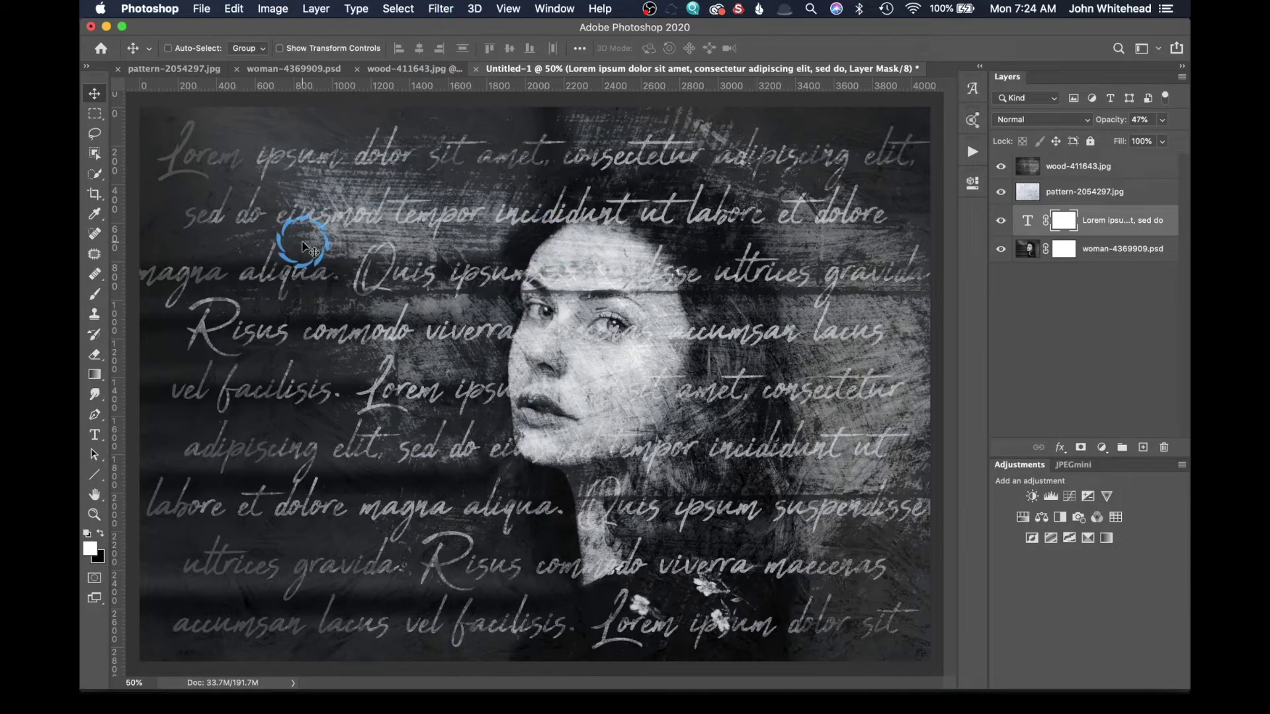
pyautogui.click(94, 295)
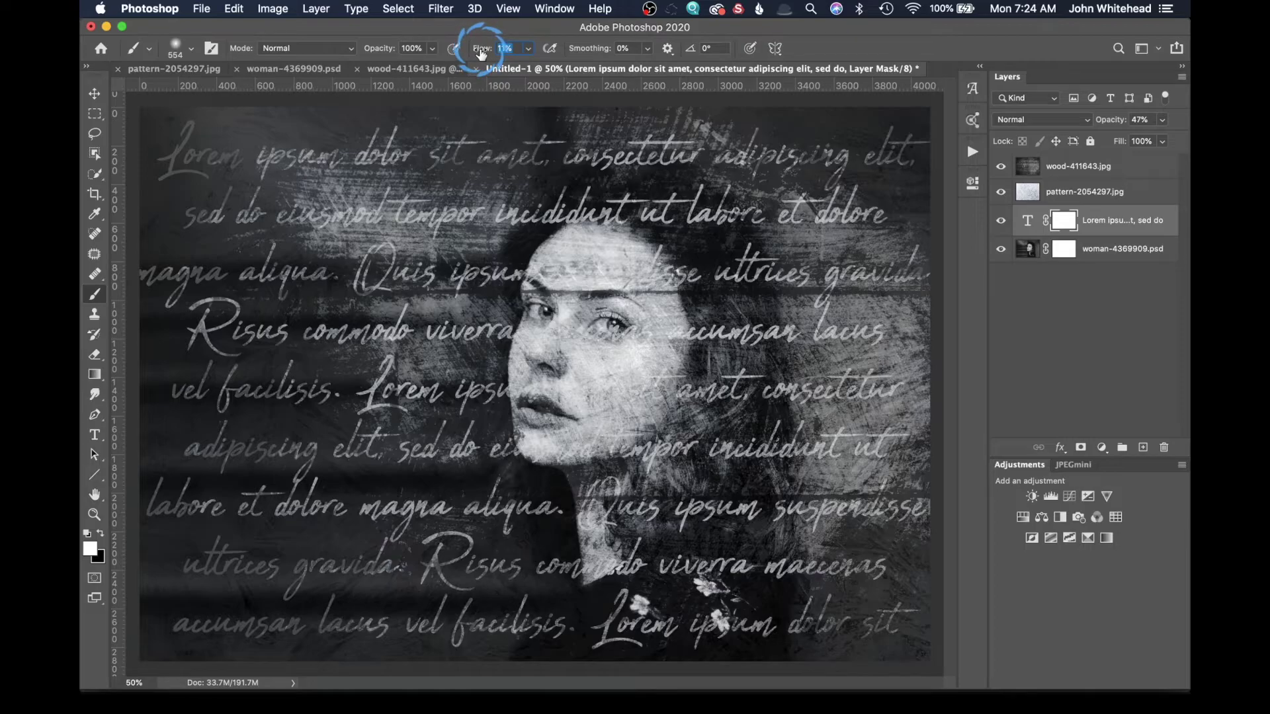
pyautogui.press('Return')
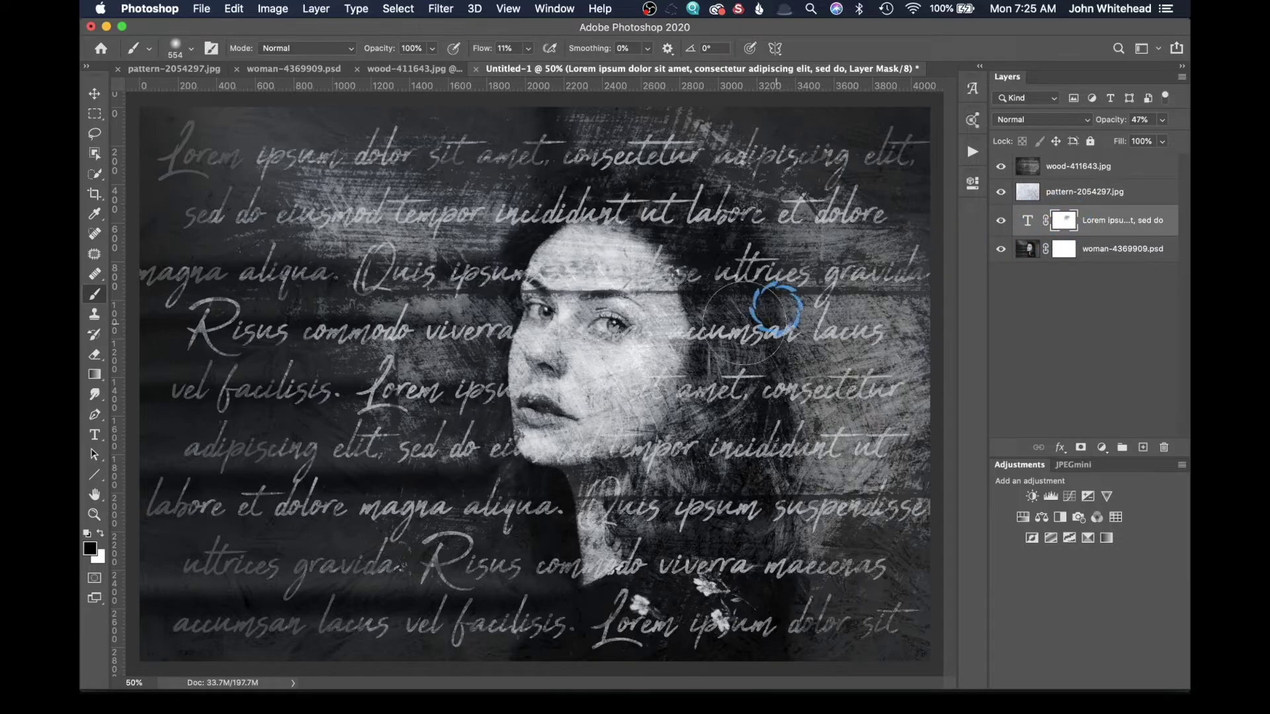
# Paint black on the text layer's mask to remove lettering from the woman's face and fade it unevenly across the background.
pyautogui.moveTo(607, 412)
pyautogui.mouseDown()
pyautogui.moveTo(560, 434)
pyautogui.moveTo(555, 334)
pyautogui.moveTo(519, 416)
pyautogui.moveTo(565, 383)
pyautogui.moveTo(572, 303)
pyautogui.moveTo(639, 280)
pyautogui.moveTo(701, 294)
pyautogui.moveTo(742, 270)
pyautogui.moveTo(669, 220)
pyautogui.moveTo(532, 224)
pyautogui.moveTo(628, 228)
pyautogui.mouseUp()
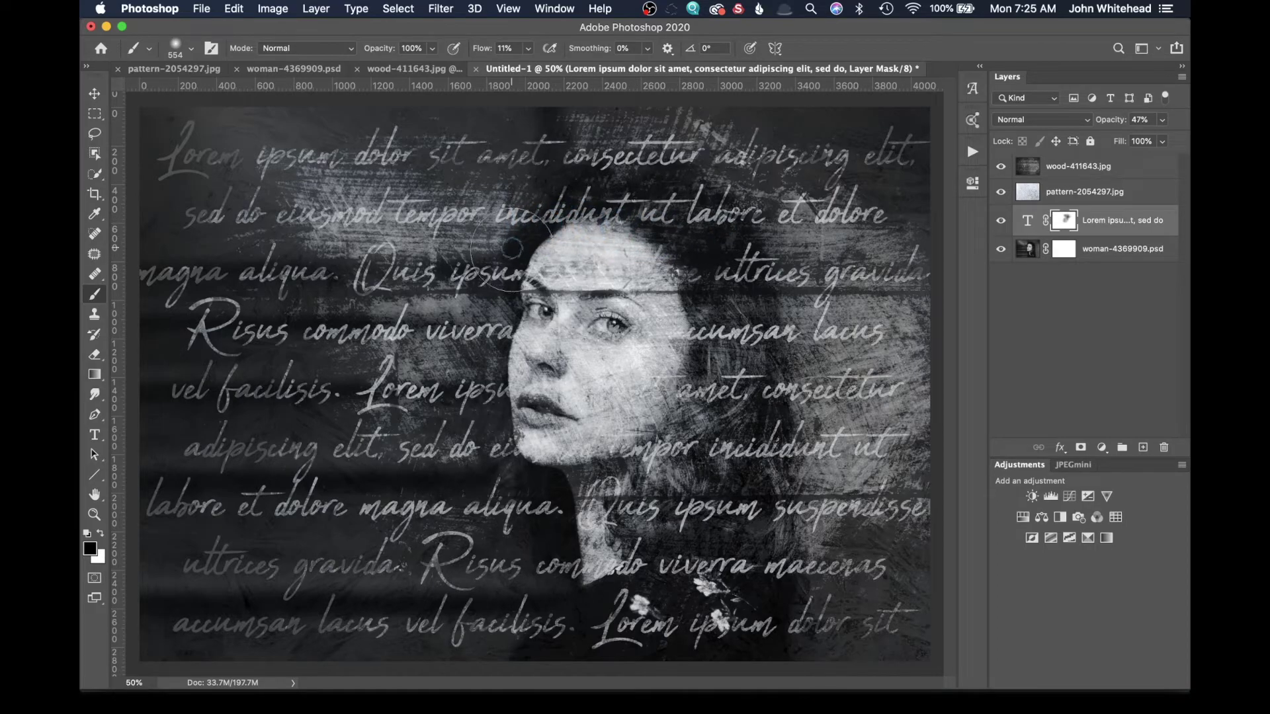
pyautogui.moveTo(638, 471)
pyautogui.mouseDown()
pyautogui.moveTo(682, 430)
pyautogui.moveTo(759, 414)
pyautogui.moveTo(688, 522)
pyautogui.moveTo(589, 527)
pyautogui.moveTo(629, 642)
pyautogui.mouseUp()
pyautogui.moveTo(171, 147); pyautogui.dragTo(175, 161)
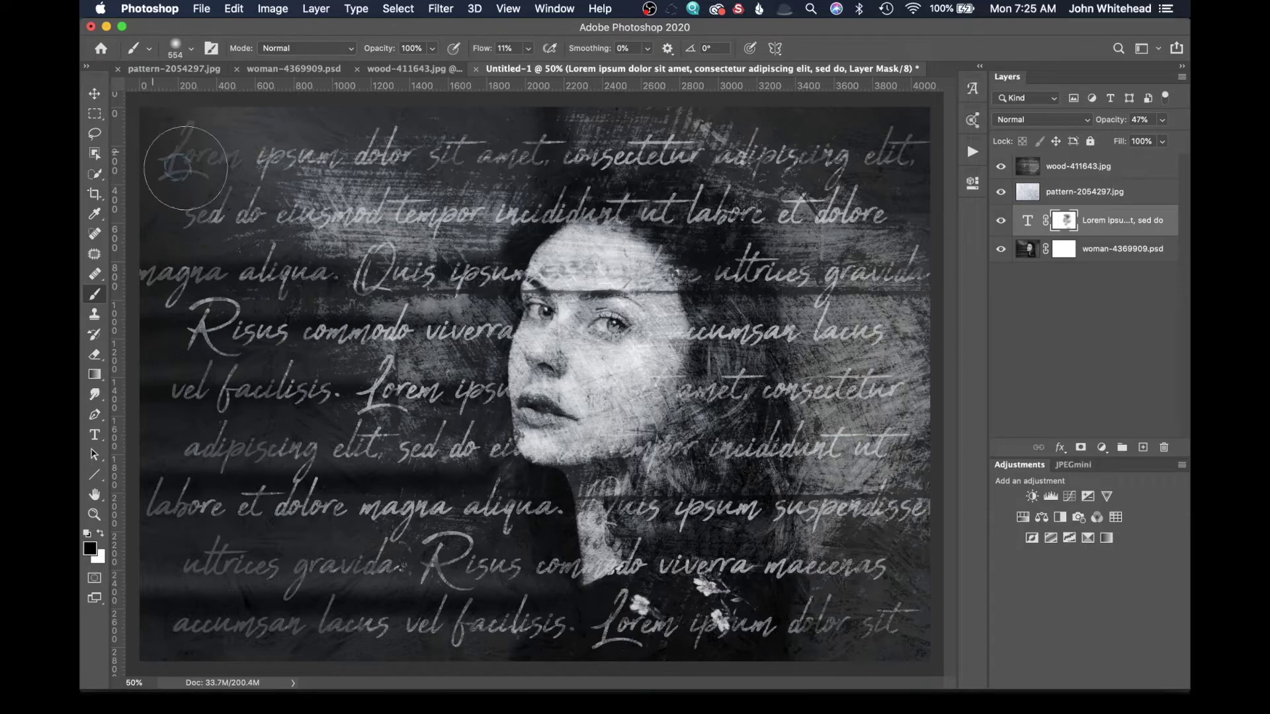
pyautogui.click(642, 197)
pyautogui.moveTo(641, 196)
pyautogui.mouseDown()
pyautogui.moveTo(618, 148)
pyautogui.moveTo(549, 148)
pyautogui.mouseUp()
pyautogui.click(284, 291)
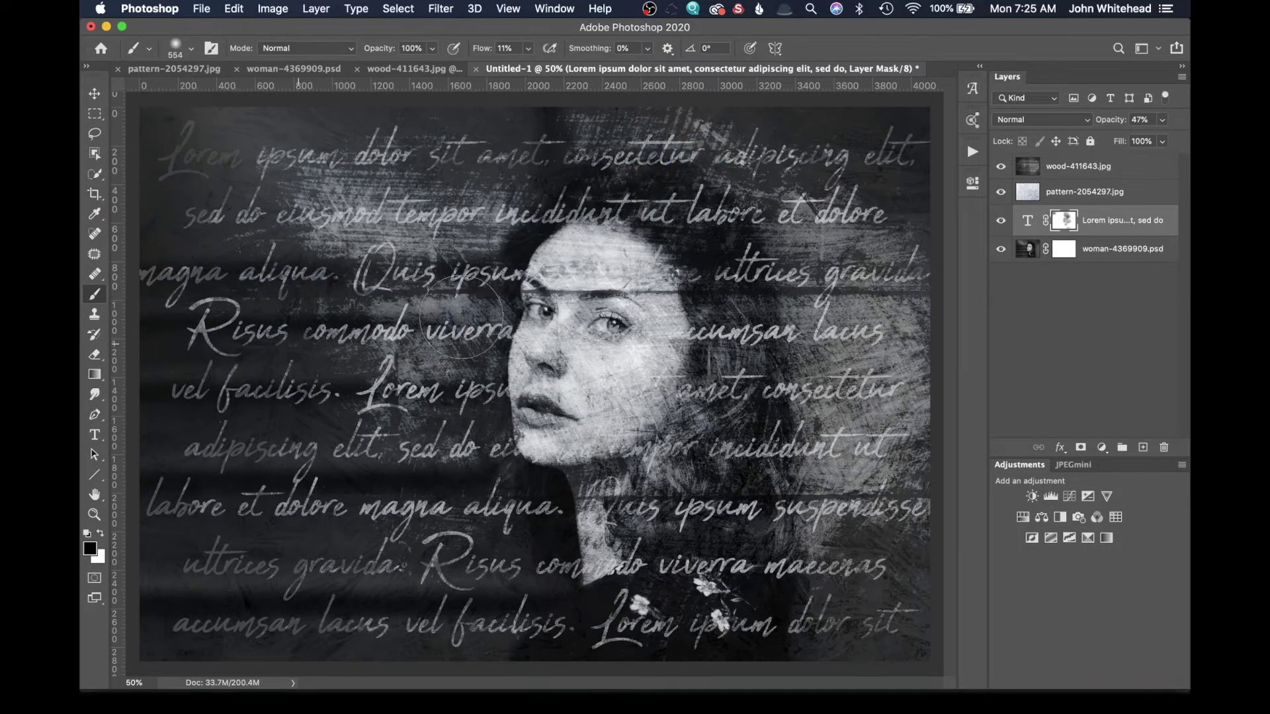
pyautogui.click(433, 261)
pyautogui.click(284, 339)
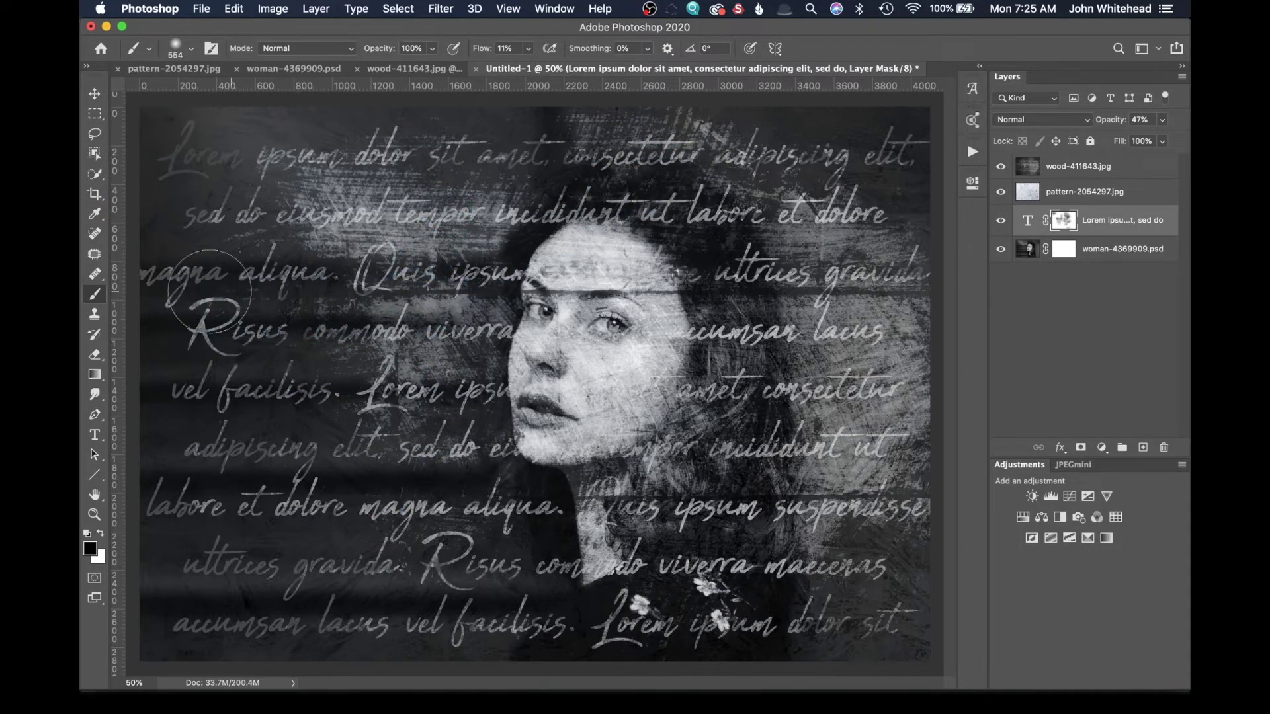
pyautogui.click(152, 332)
pyautogui.moveTo(152, 333)
pyautogui.mouseDown()
pyautogui.moveTo(198, 487)
pyautogui.moveTo(188, 584)
pyautogui.moveTo(216, 621)
pyautogui.moveTo(249, 632)
pyautogui.moveTo(488, 605)
pyautogui.mouseUp()
pyautogui.moveTo(479, 537)
pyautogui.mouseDown()
pyautogui.moveTo(537, 574)
pyautogui.moveTo(501, 574)
pyautogui.moveTo(525, 569)
pyautogui.moveTo(576, 609)
pyautogui.moveTo(549, 631)
pyautogui.moveTo(582, 623)
pyautogui.moveTo(641, 639)
pyautogui.moveTo(694, 607)
pyautogui.moveTo(763, 508)
pyautogui.moveTo(714, 506)
pyautogui.moveTo(901, 508)
pyautogui.moveTo(869, 520)
pyautogui.moveTo(903, 519)
pyautogui.moveTo(815, 479)
pyautogui.moveTo(825, 457)
pyautogui.mouseUp()
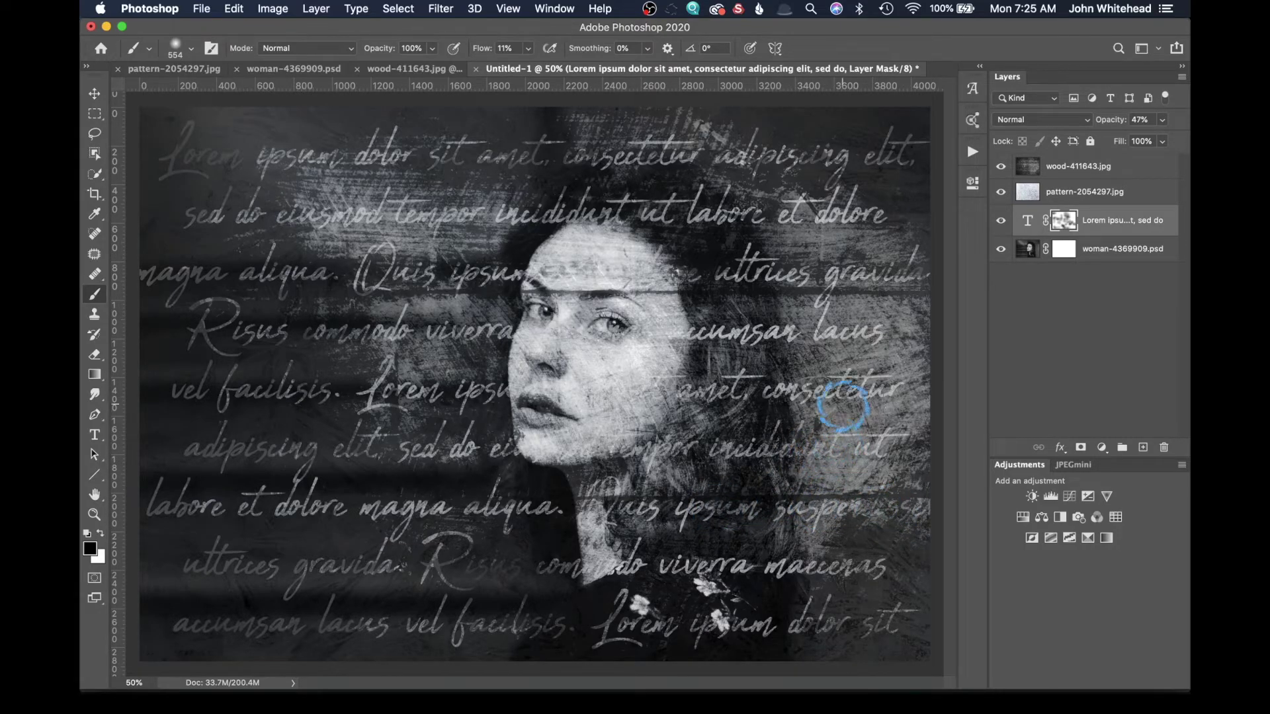
pyautogui.moveTo(833, 391)
pyautogui.mouseDown()
pyautogui.moveTo(853, 395)
pyautogui.moveTo(758, 285)
pyautogui.mouseUp()
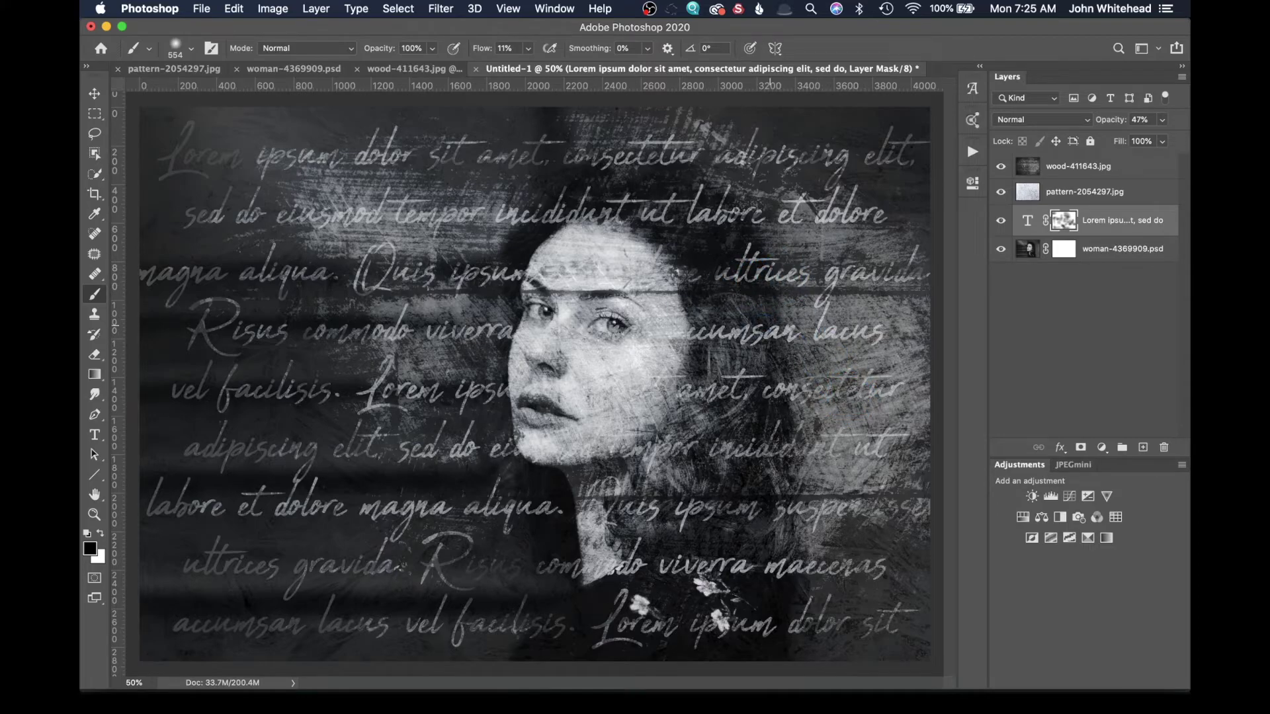
pyautogui.moveTo(688, 350)
pyautogui.mouseDown()
pyautogui.moveTo(752, 341)
pyautogui.moveTo(735, 318)
pyautogui.moveTo(864, 196)
pyautogui.moveTo(782, 230)
pyautogui.moveTo(878, 216)
pyautogui.moveTo(894, 142)
pyautogui.moveTo(900, 164)
pyautogui.moveTo(856, 171)
pyautogui.moveTo(890, 254)
pyautogui.moveTo(890, 288)
pyautogui.moveTo(874, 285)
pyautogui.moveTo(899, 281)
pyautogui.moveTo(877, 358)
pyautogui.mouseUp()
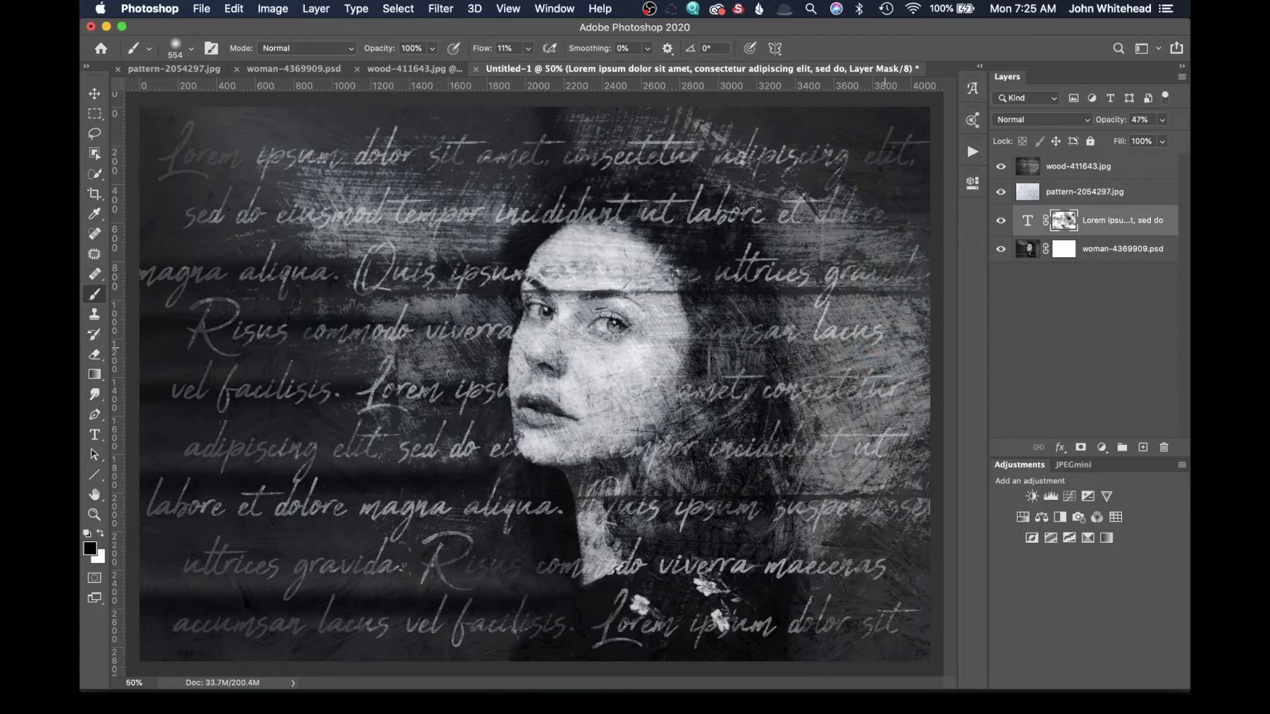
# Reduce the text layer's opacity to 30% and brush more black onto its mask to fade scattered words around the woman.
pyautogui.click(1149, 111)
pyautogui.moveTo(1086, 126); pyautogui.dragTo(1102, 130)
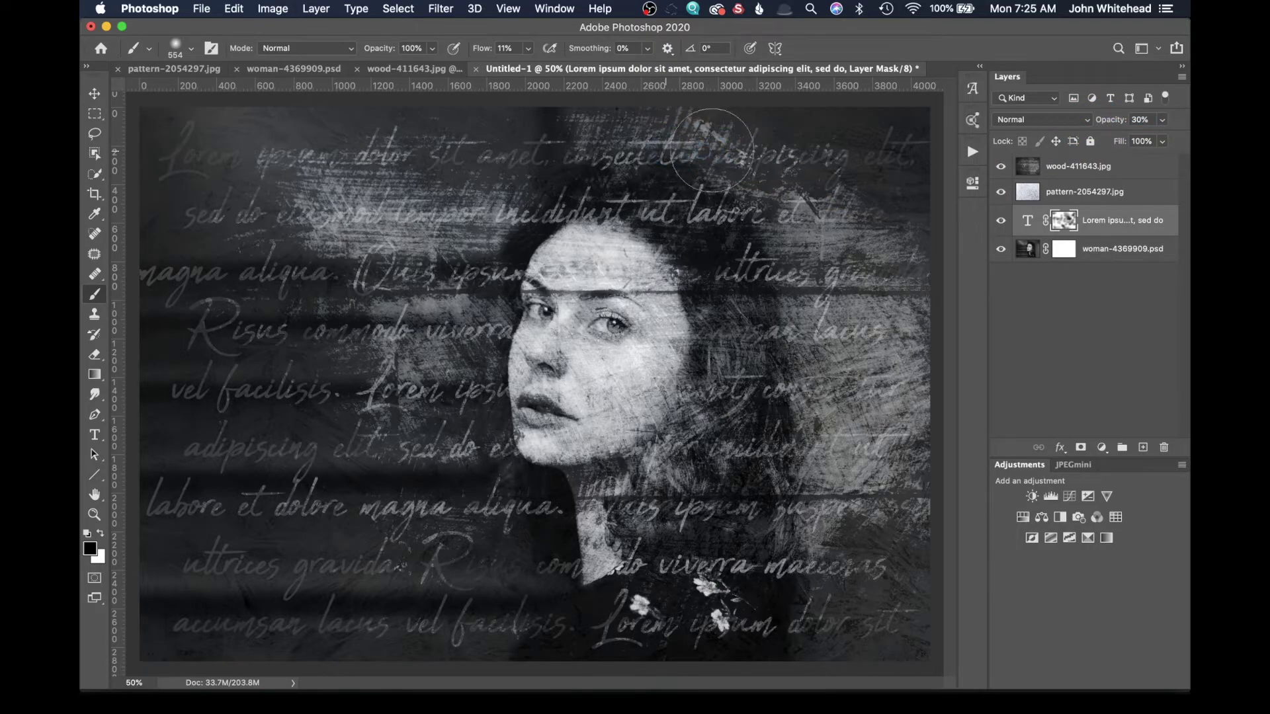
pyautogui.click(733, 206)
pyautogui.click(487, 288)
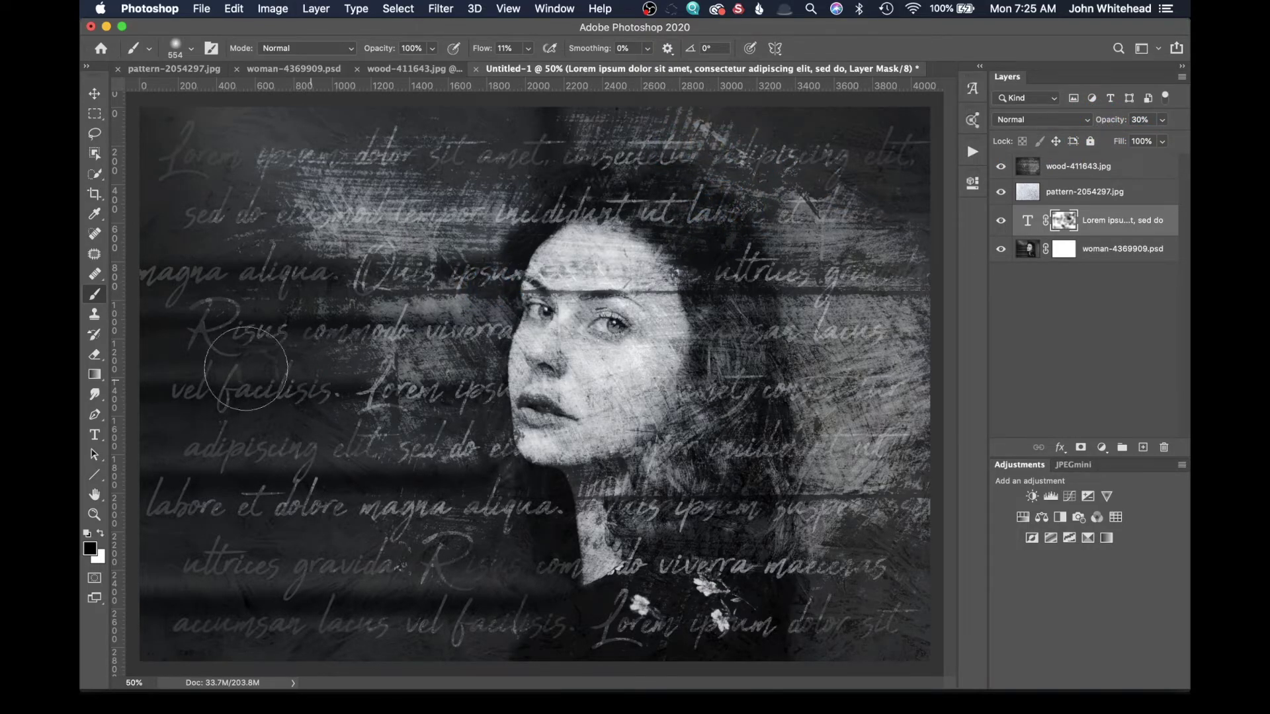
pyautogui.moveTo(211, 327)
pyautogui.mouseDown()
pyautogui.moveTo(156, 328)
pyautogui.moveTo(171, 391)
pyautogui.moveTo(239, 408)
pyautogui.moveTo(173, 417)
pyautogui.moveTo(234, 511)
pyautogui.mouseUp()
pyautogui.click(389, 536)
pyautogui.click(474, 518)
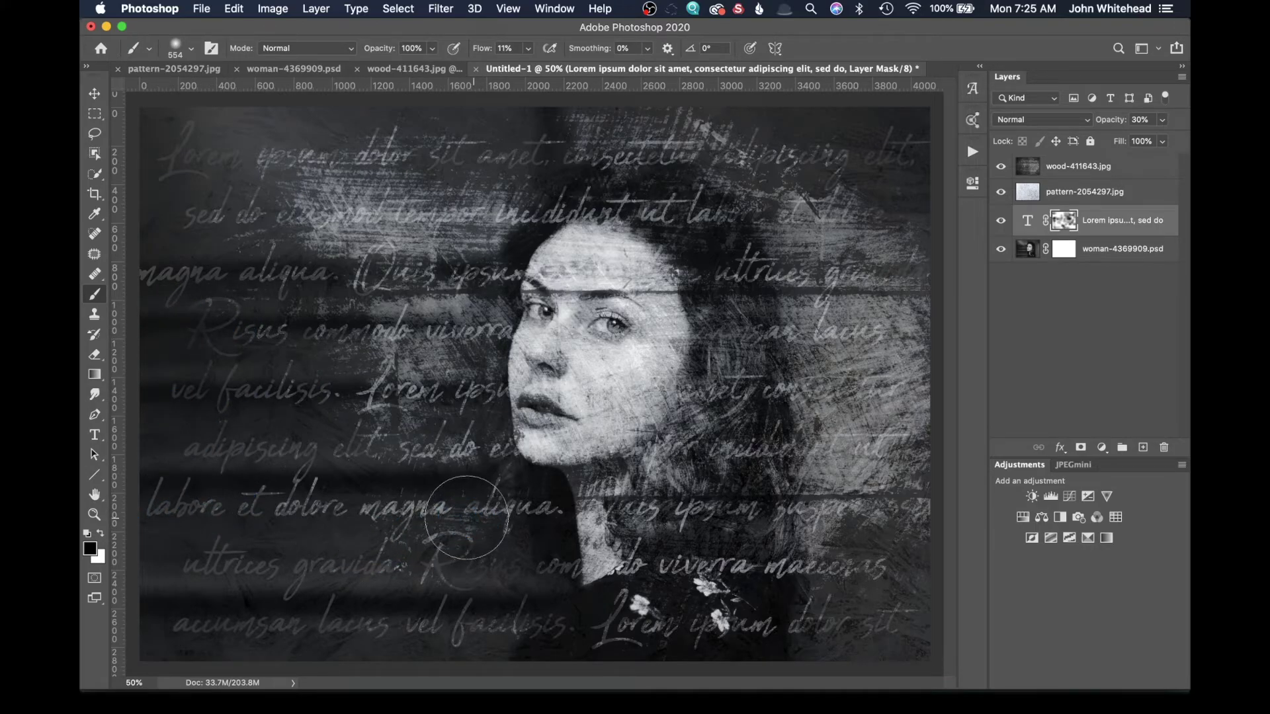
pyautogui.click(431, 518)
pyautogui.click(645, 576)
pyautogui.click(809, 564)
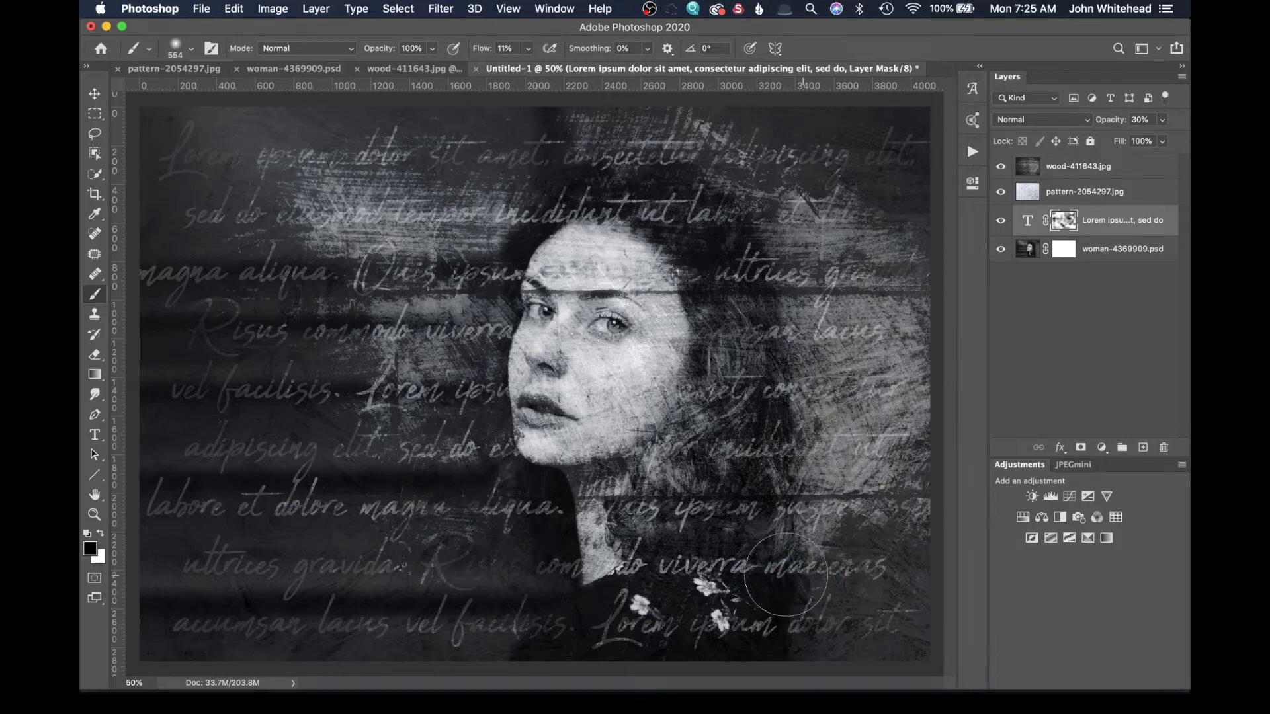
pyautogui.click(916, 574)
pyautogui.click(934, 631)
pyautogui.click(922, 618)
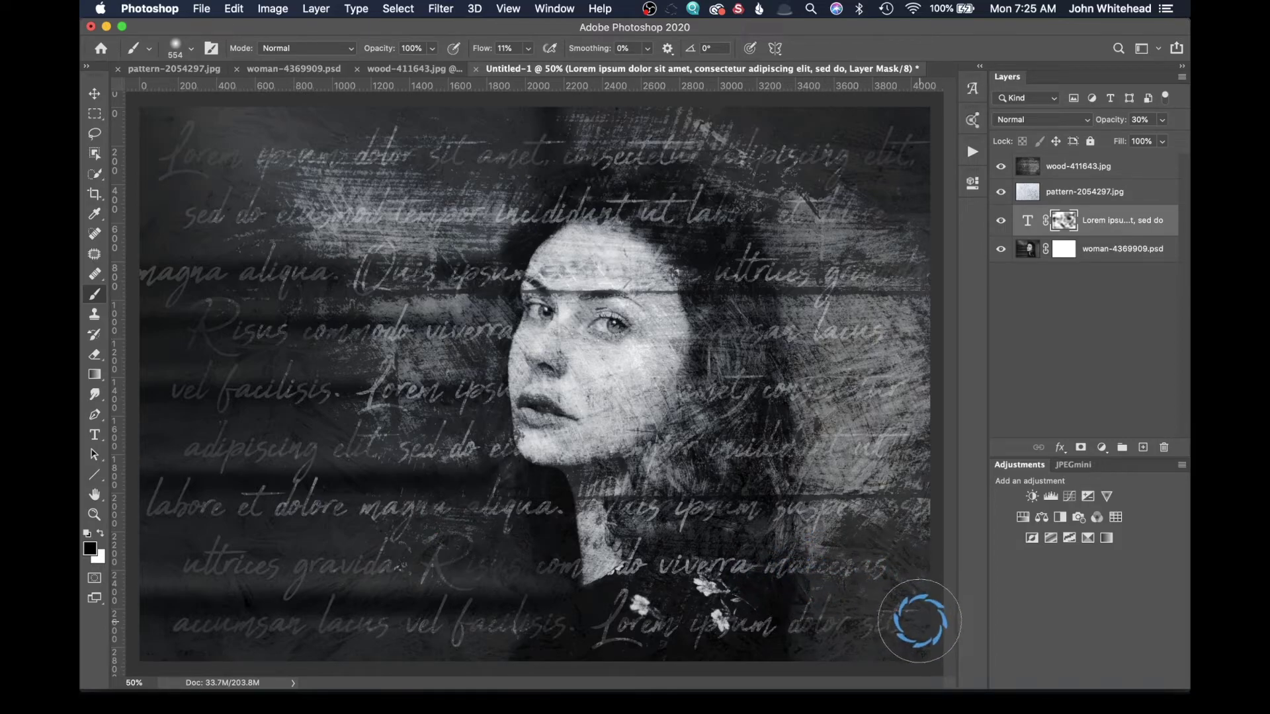
pyautogui.click(1123, 179)
pyautogui.click(822, 320)
pyautogui.click(805, 276)
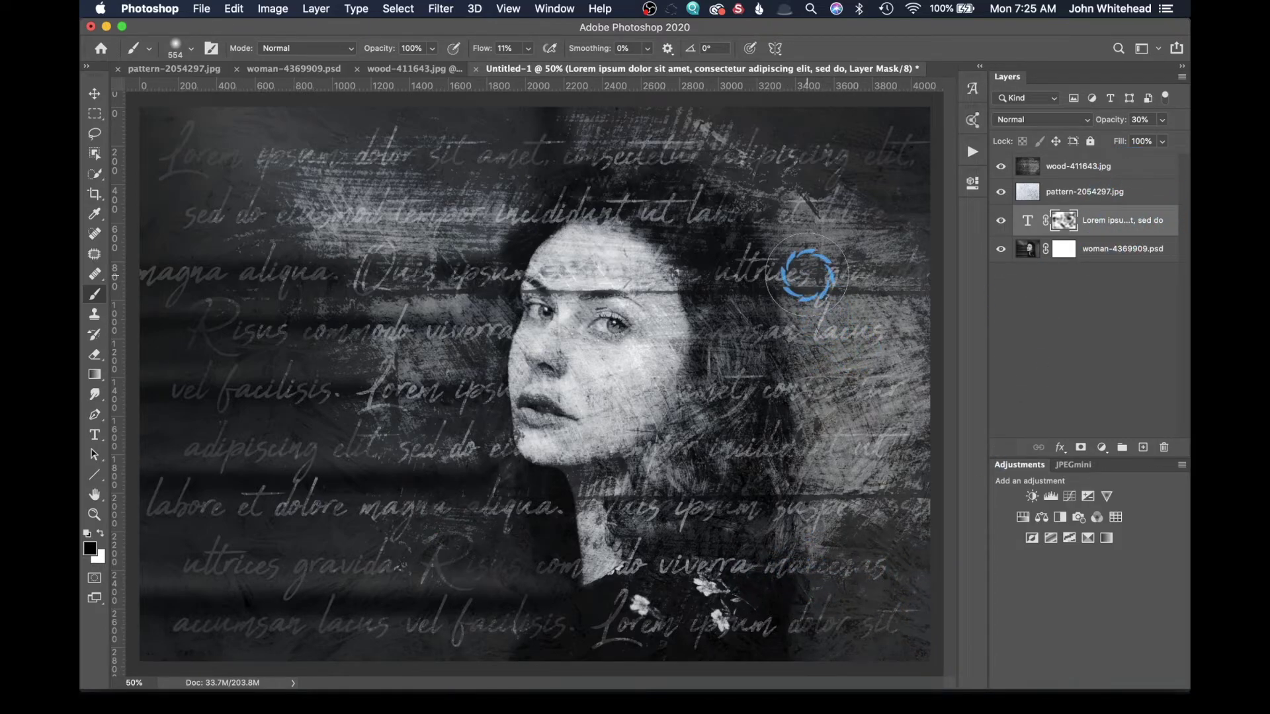
# Brush more black onto the text layer's mask at the woman's jaw and the lower part of her dress.
pyautogui.click(672, 430)
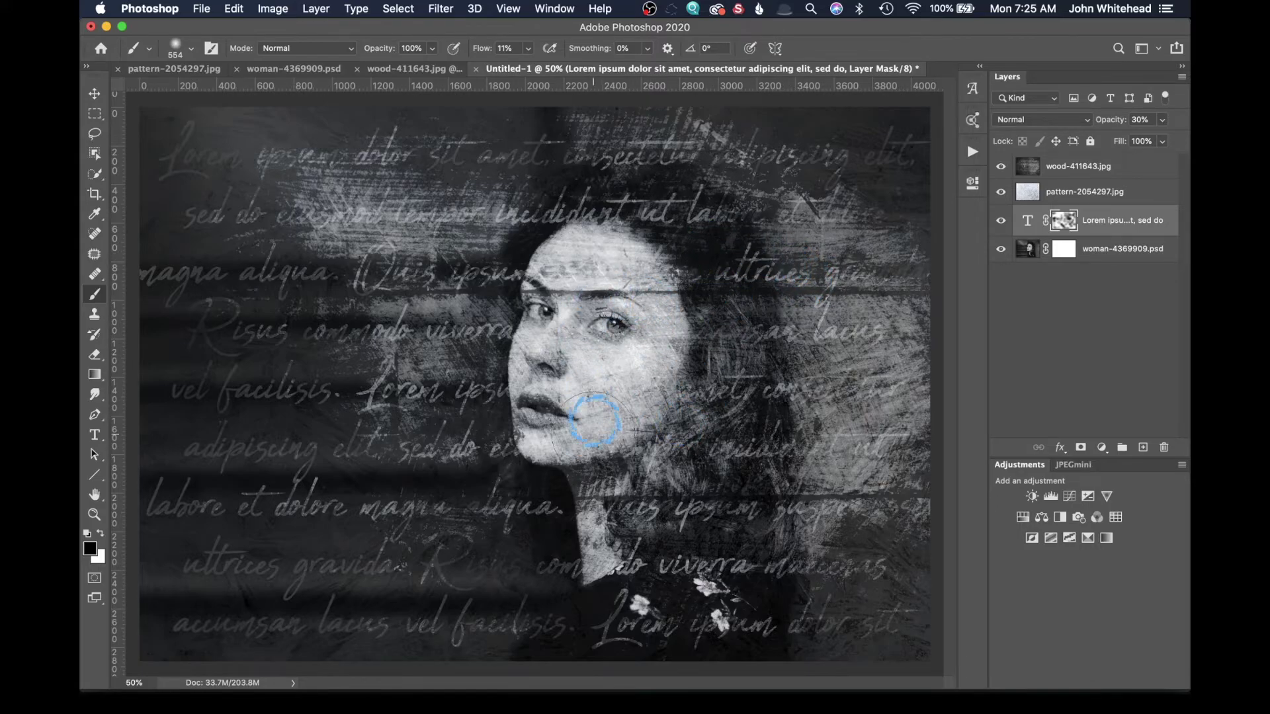
pyautogui.click(721, 652)
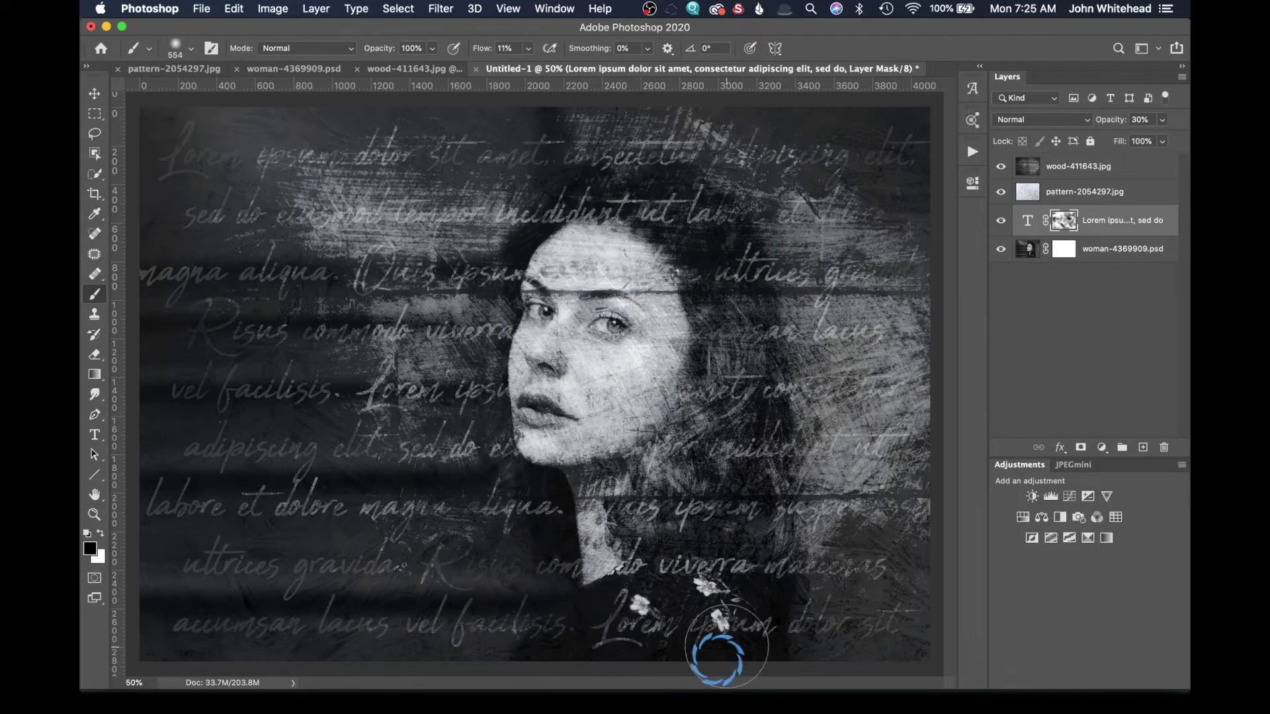
# Add a layer mask to the pattern-2054297.jpg layer and paint black at 11% flow to soften the texture over the woman's face and hair.
pyautogui.click(1030, 196)
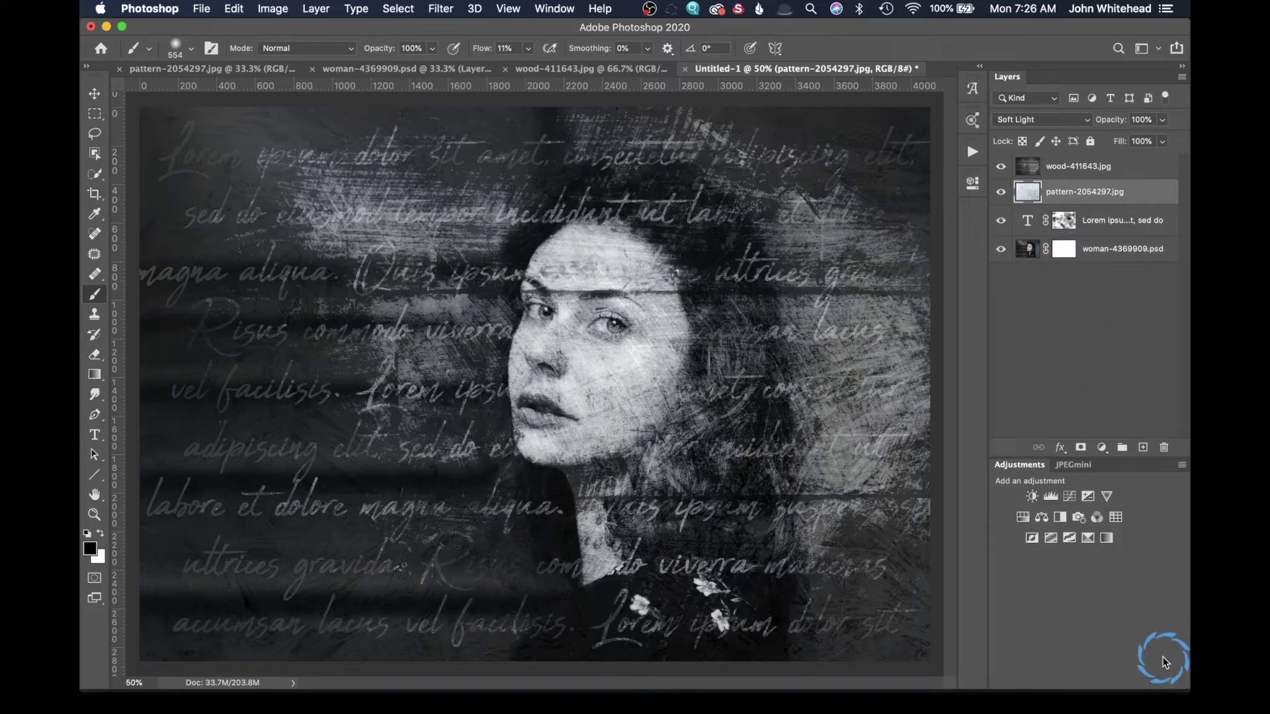
pyautogui.click(1081, 447)
pyautogui.click(607, 358)
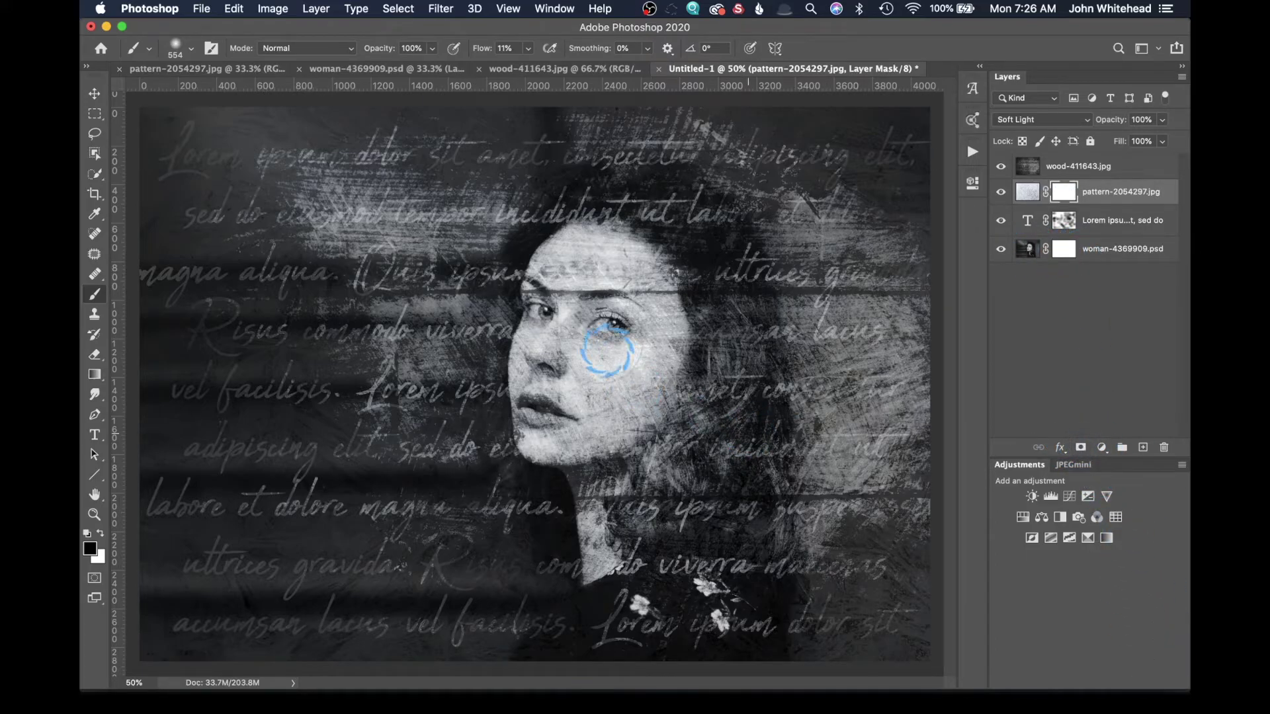
pyautogui.click(567, 256)
pyautogui.click(604, 403)
pyautogui.click(569, 430)
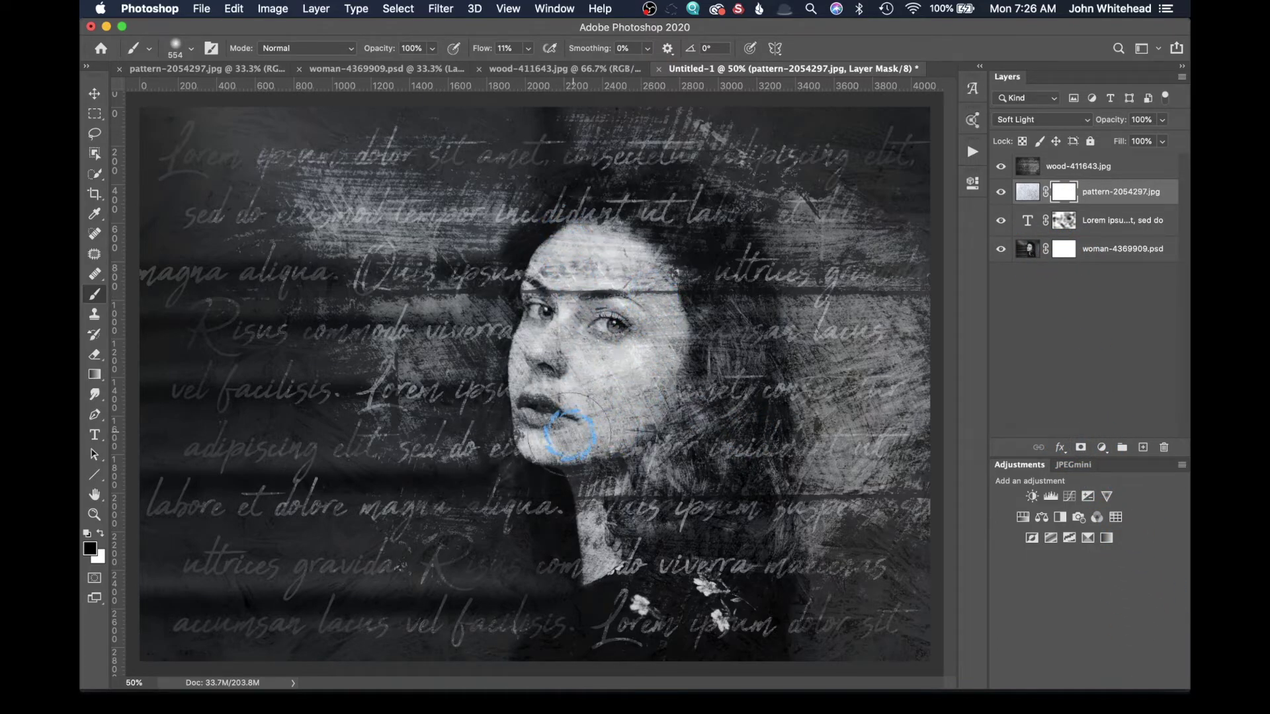
pyautogui.click(584, 278)
pyautogui.click(585, 371)
pyautogui.click(555, 430)
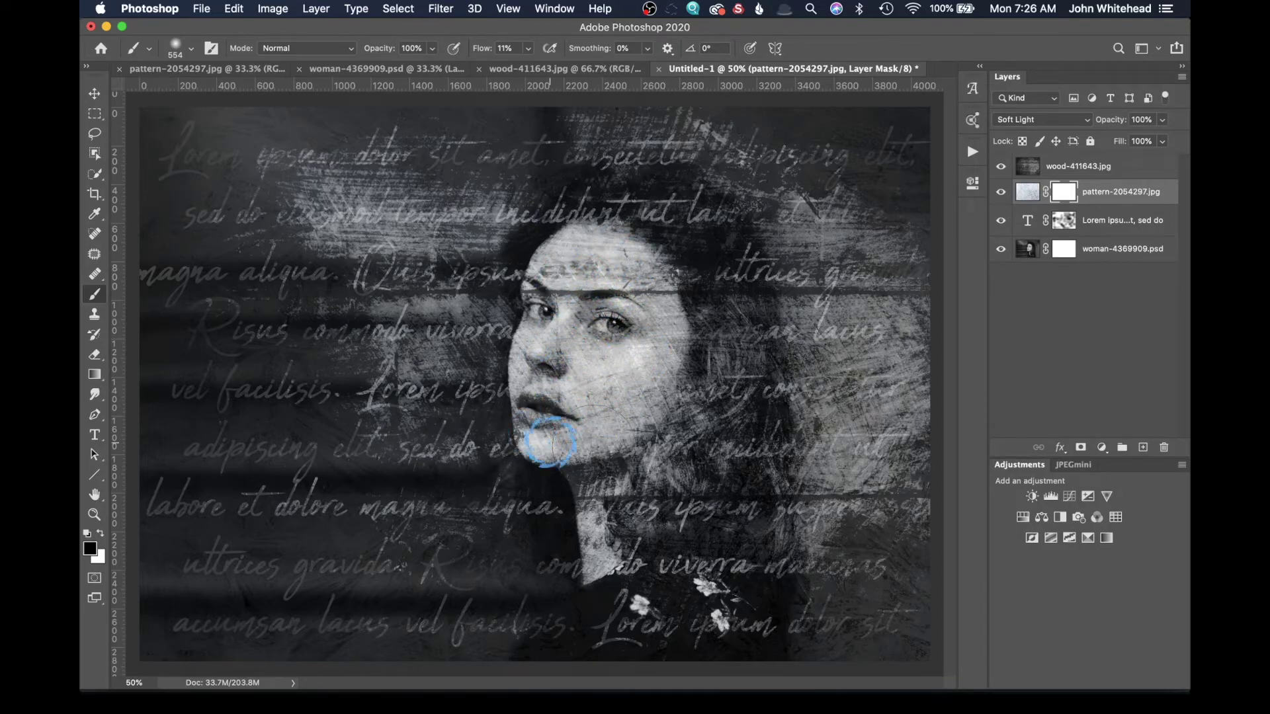
pyautogui.click(622, 457)
pyautogui.click(743, 359)
pyautogui.click(834, 229)
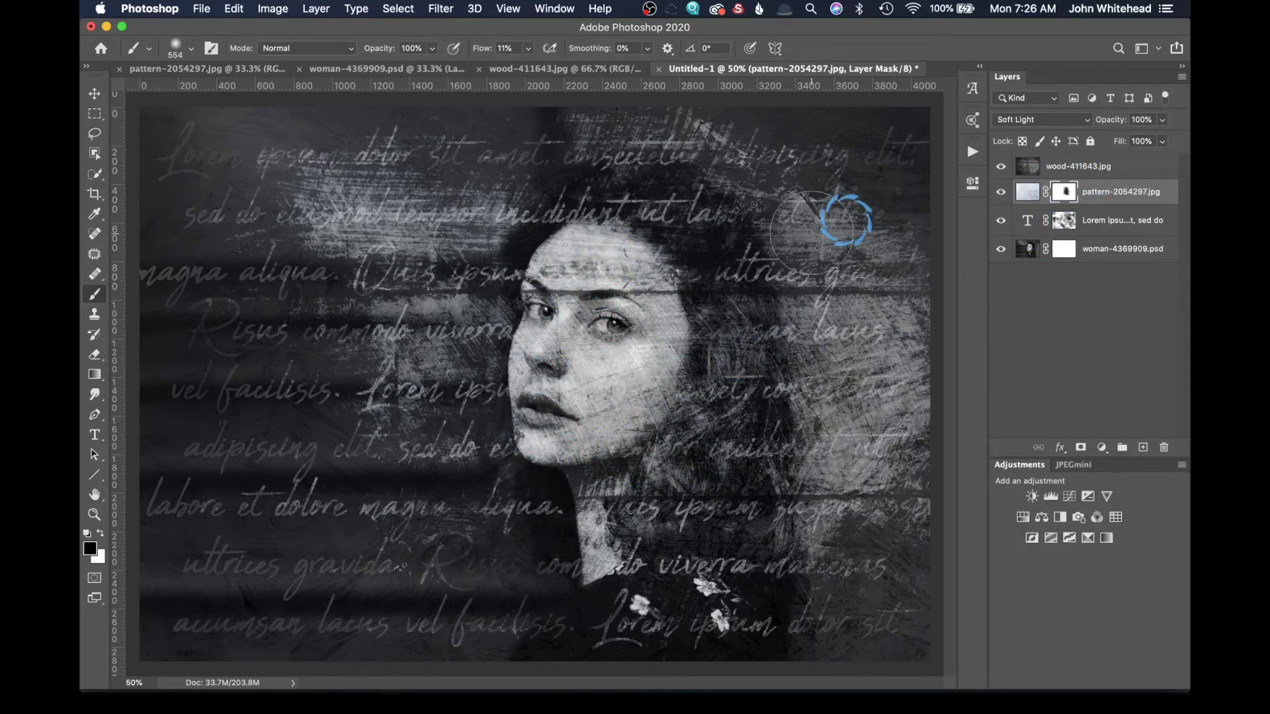
pyautogui.click(590, 480)
pyautogui.click(675, 427)
pyautogui.click(683, 365)
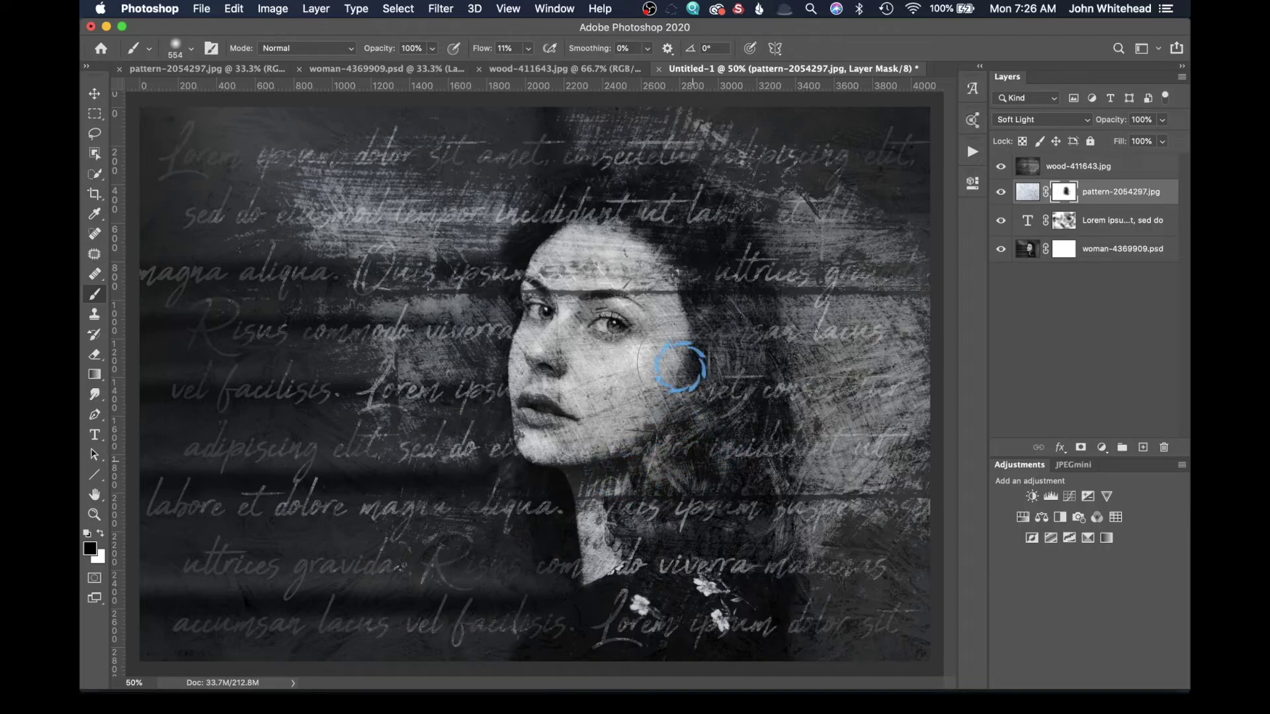
pyautogui.click(699, 250)
pyautogui.click(599, 202)
pyautogui.click(664, 195)
pyautogui.click(576, 319)
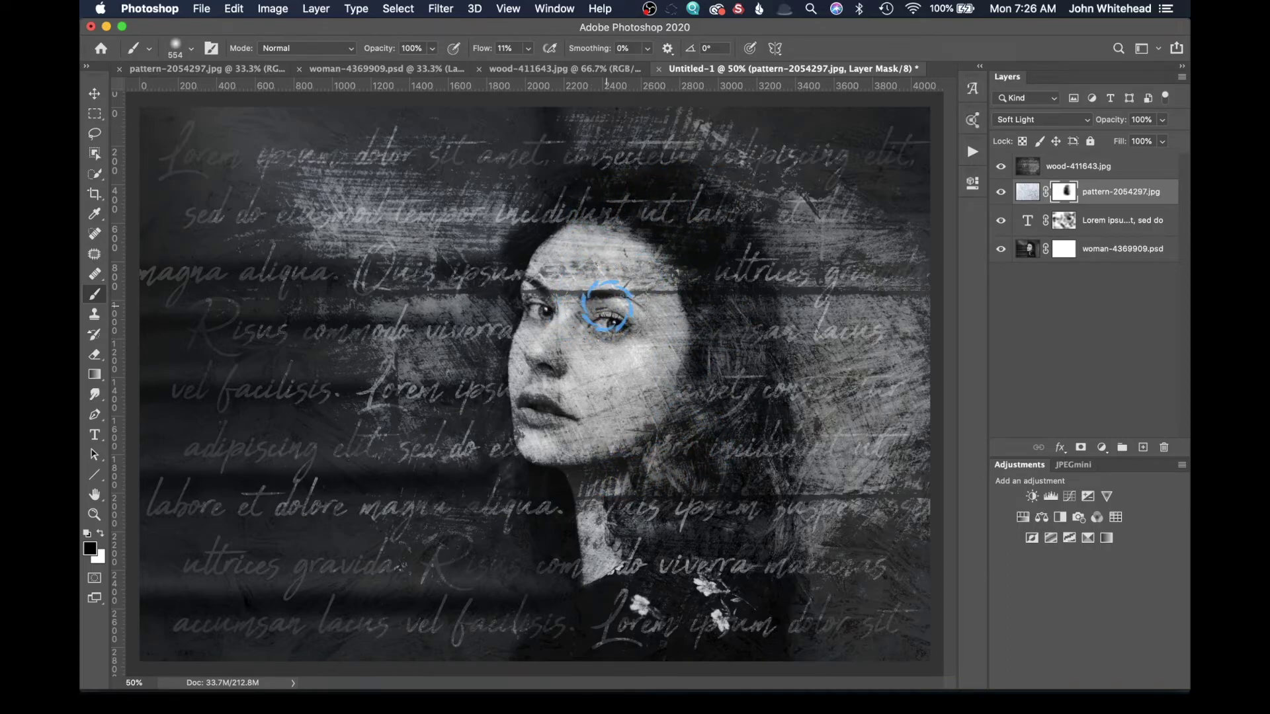
pyautogui.click(561, 291)
pyautogui.click(675, 184)
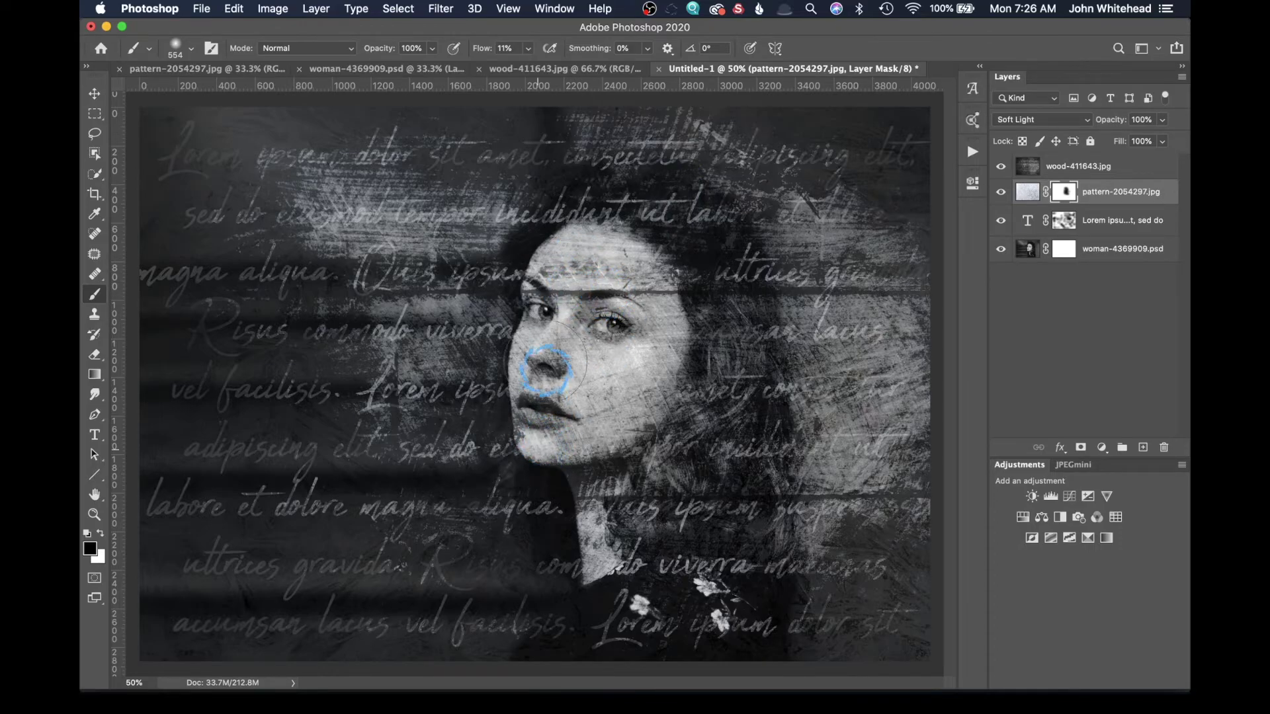
# Add a layer mask to the wood-411643.jpg layer and paint black on it to reduce the wood grain over the woman's face.
pyautogui.click(1045, 171)
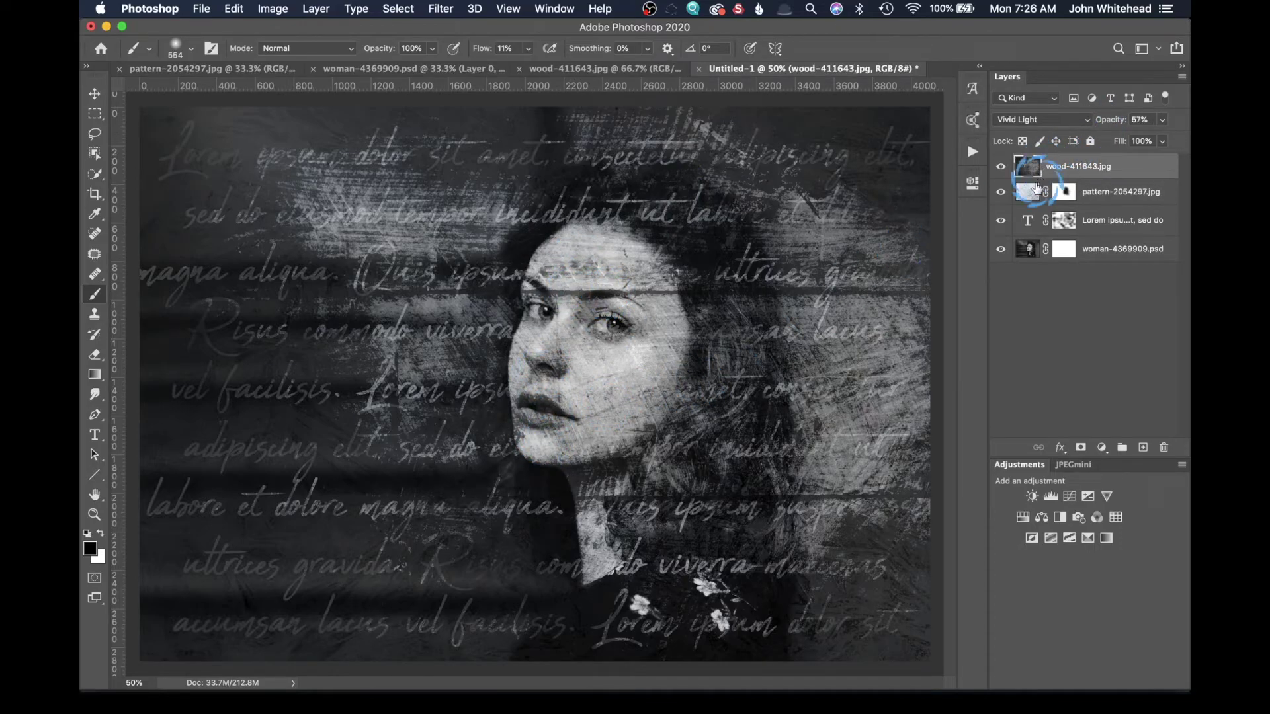
pyautogui.click(1093, 604)
pyautogui.click(1082, 450)
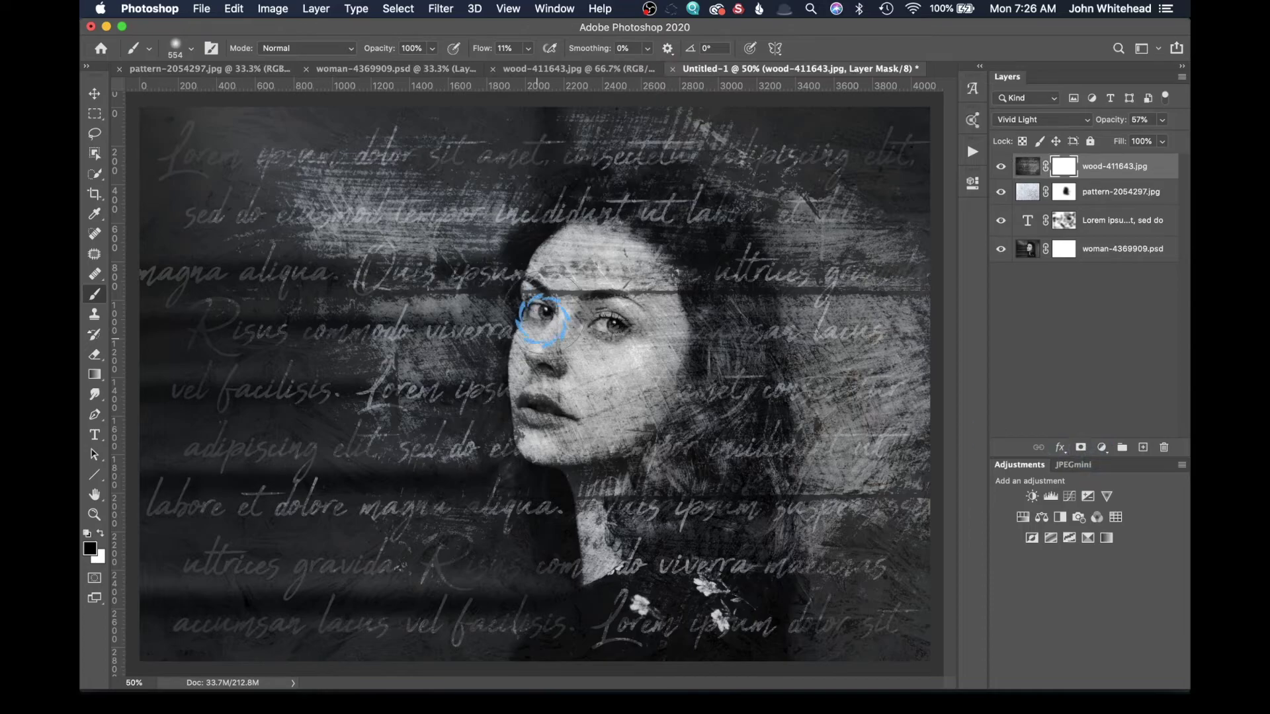
pyautogui.click(574, 273)
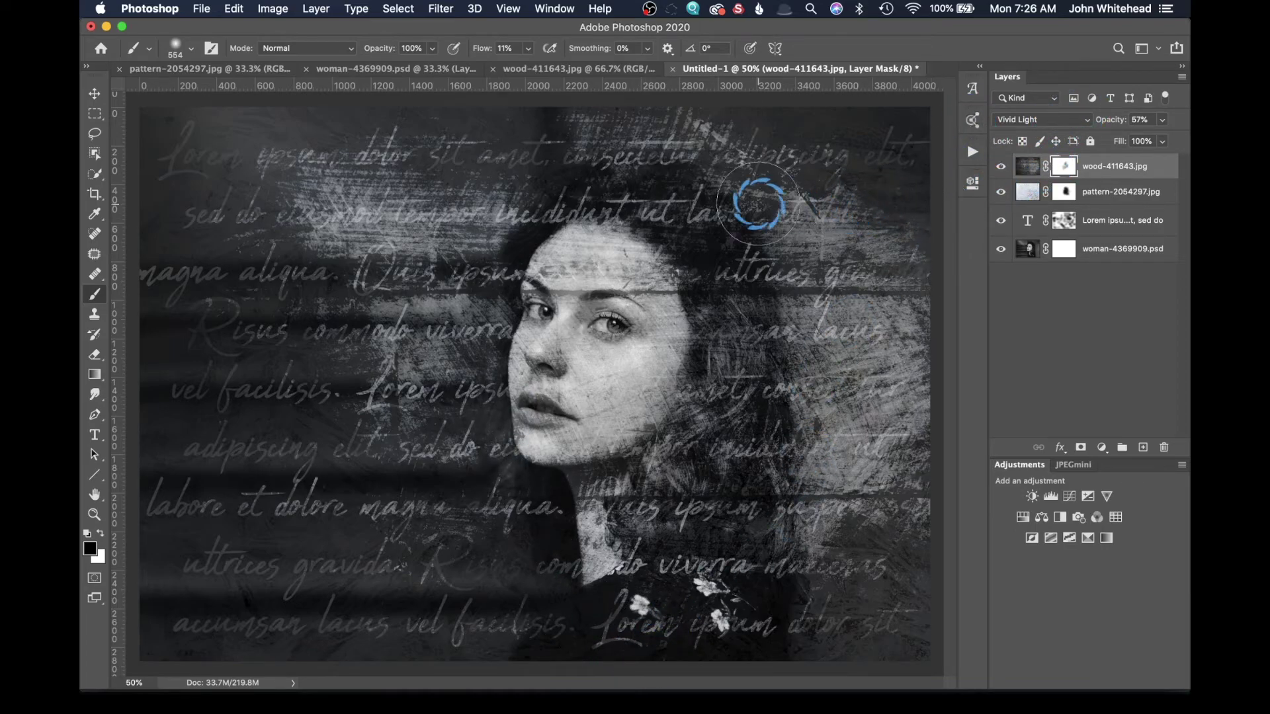
# Paint more black on the text layer's mask to fade the lettering over the dress, left of the face and across the hair.
pyautogui.click(1070, 223)
pyautogui.moveTo(685, 561)
pyautogui.mouseDown()
pyautogui.moveTo(600, 567)
pyautogui.moveTo(699, 518)
pyautogui.moveTo(674, 525)
pyautogui.moveTo(694, 603)
pyautogui.moveTo(626, 647)
pyautogui.mouseUp()
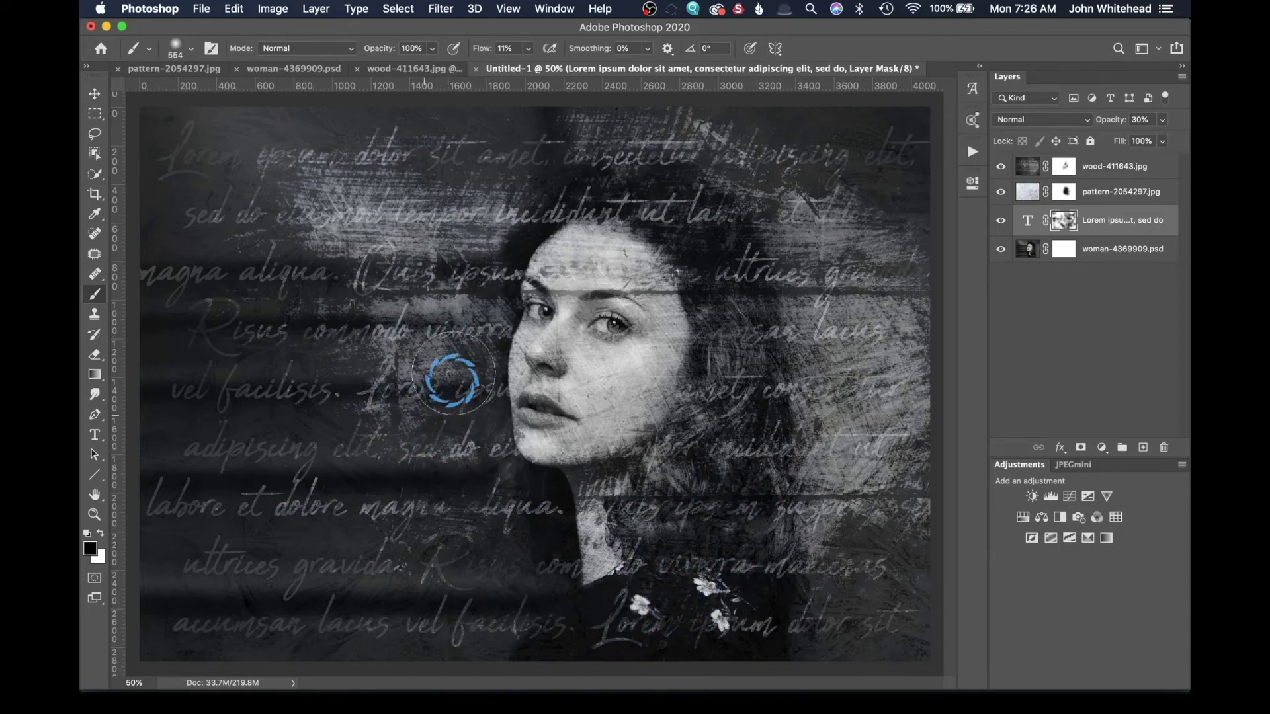
pyautogui.moveTo(642, 206); pyautogui.dragTo(553, 199)
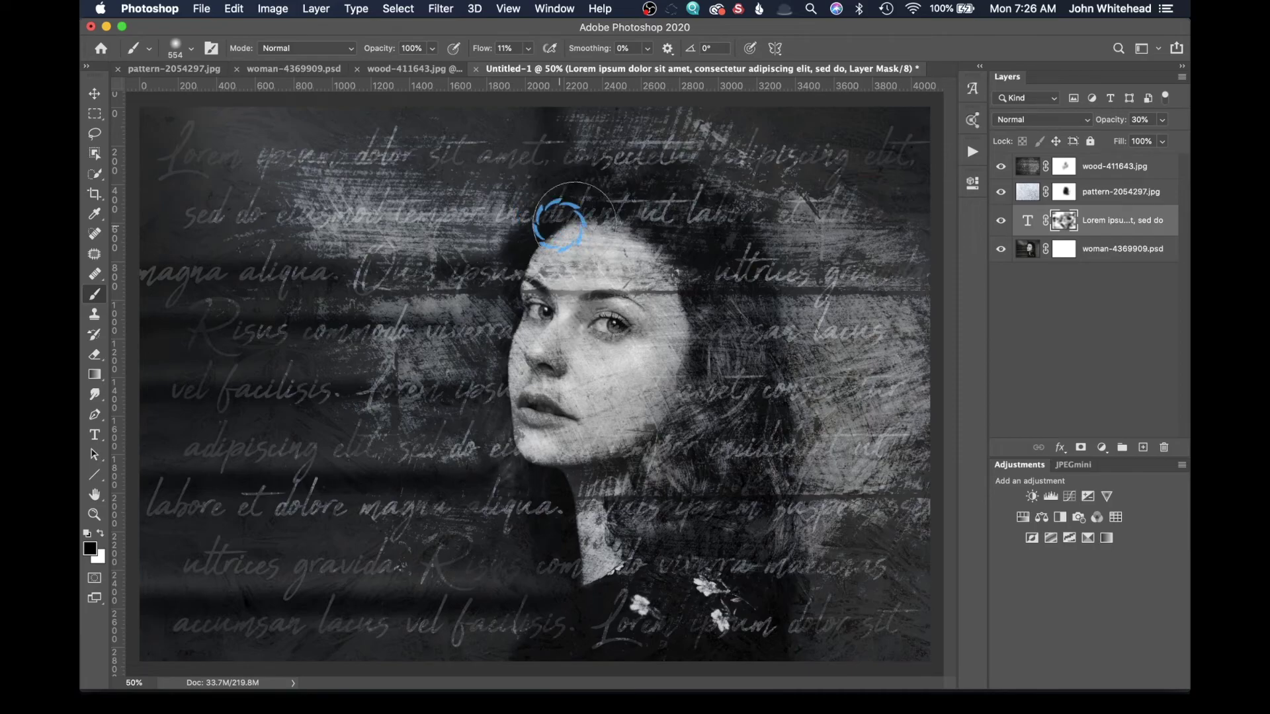